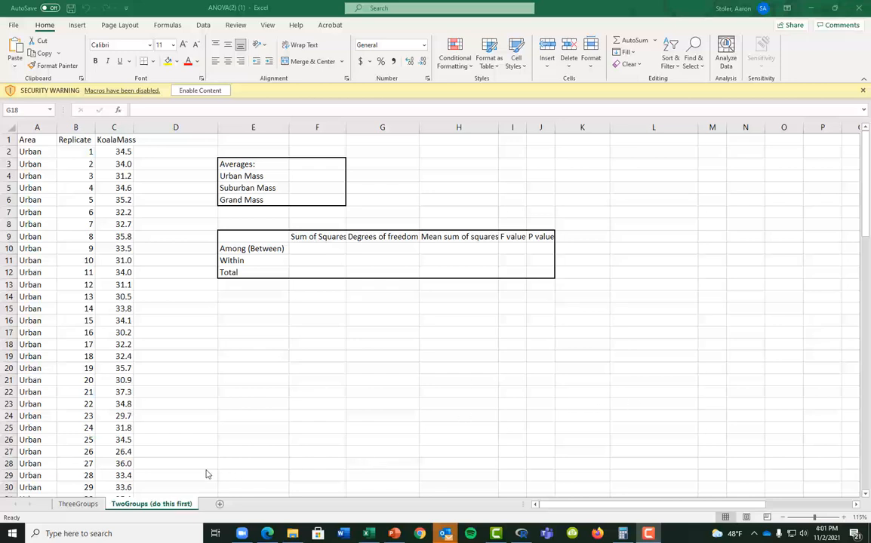
Look over the ThreeGroups sheet, then return to the TwoGroups sheet
left_click(79, 505)
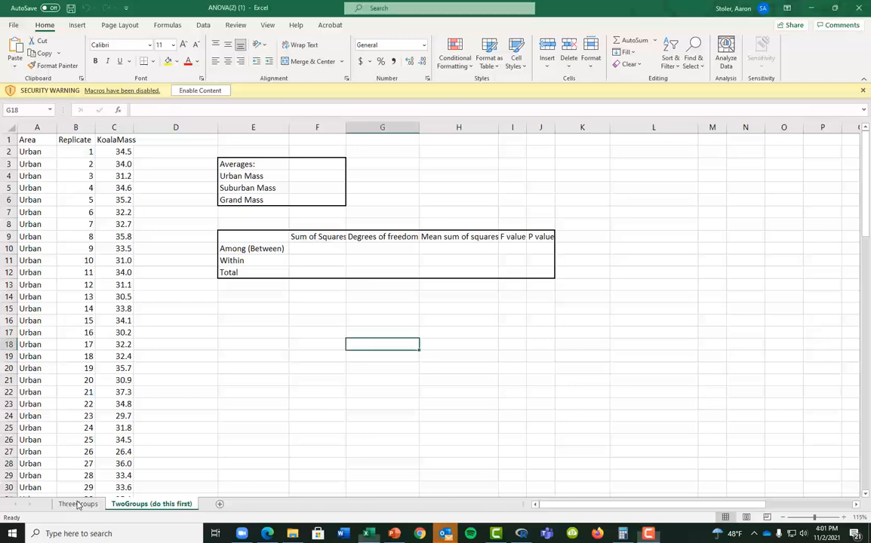
left_click(82, 506)
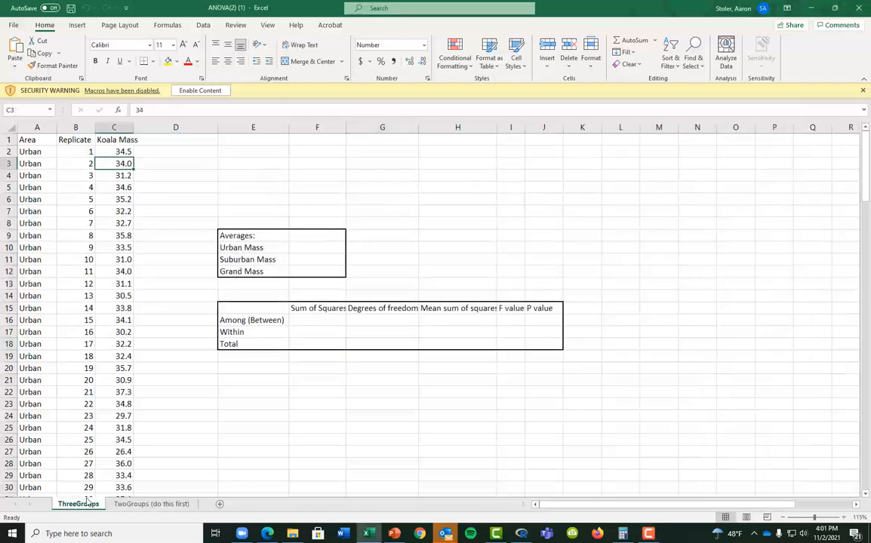
left_click(142, 504)
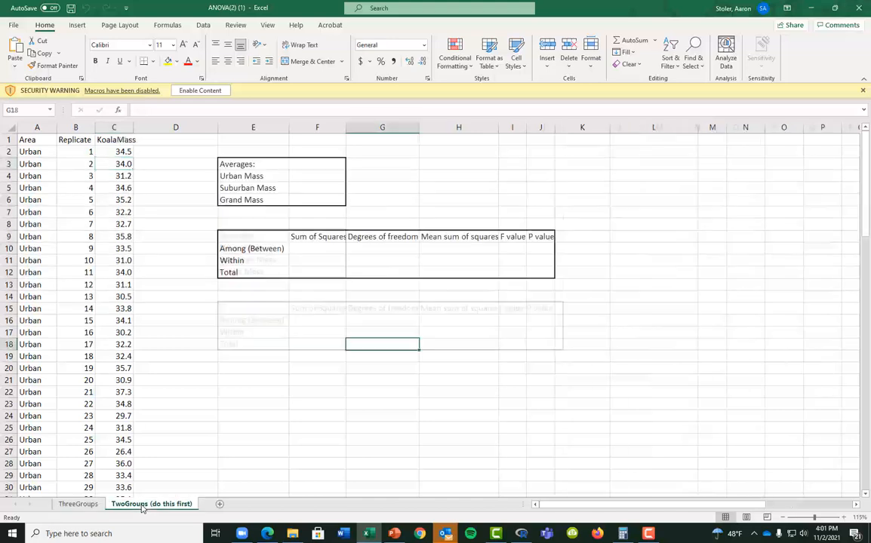
left_click(189, 143)
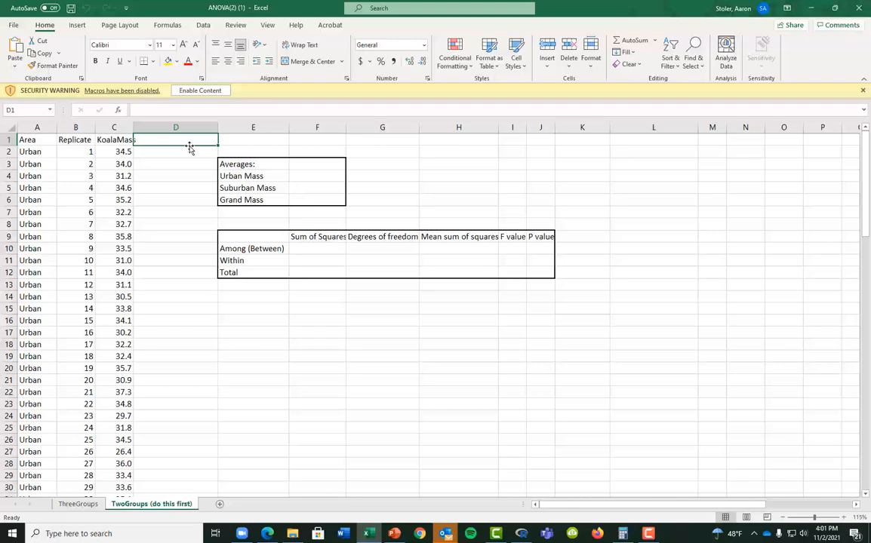
scroll(216, 233, "down", 13)
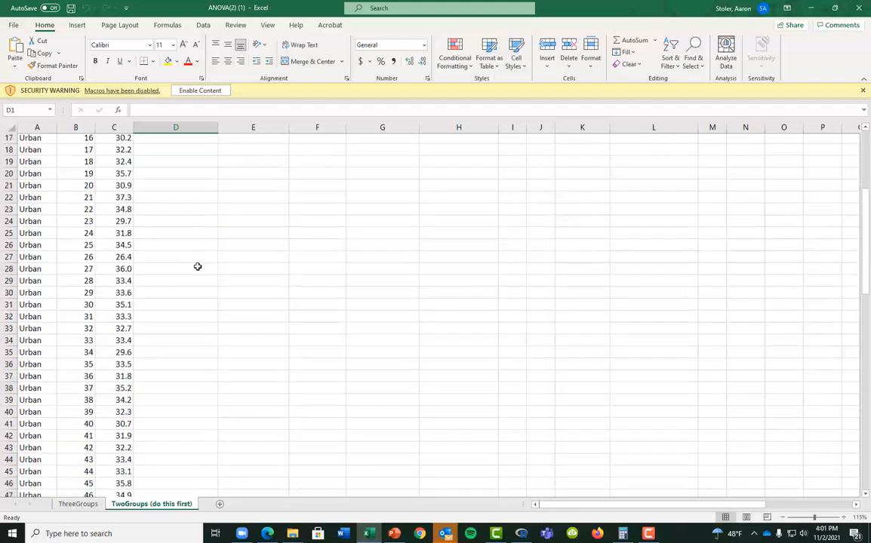
scroll(216, 337, "up", 13)
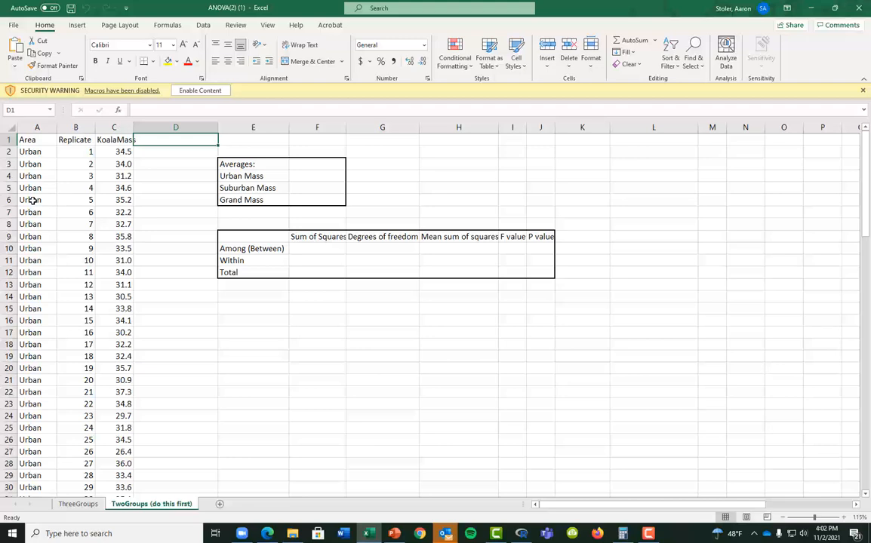
Build a PivotTable from the A1:C101 koala data at cell N3 of this sheet
key("Left")
key("Left")
key("Left")
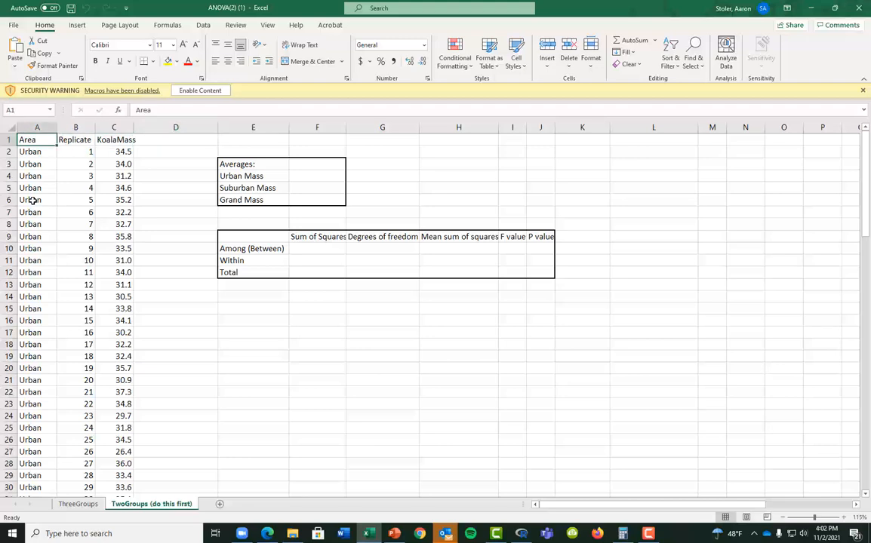
key("shift+Right")
key("shift+Right")
key("ctrl+shift+Down")
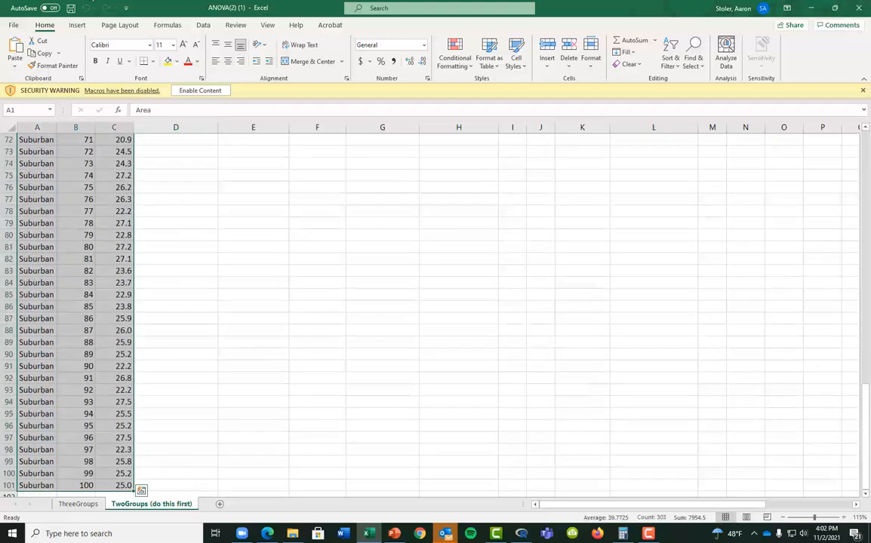
left_click(75, 27)
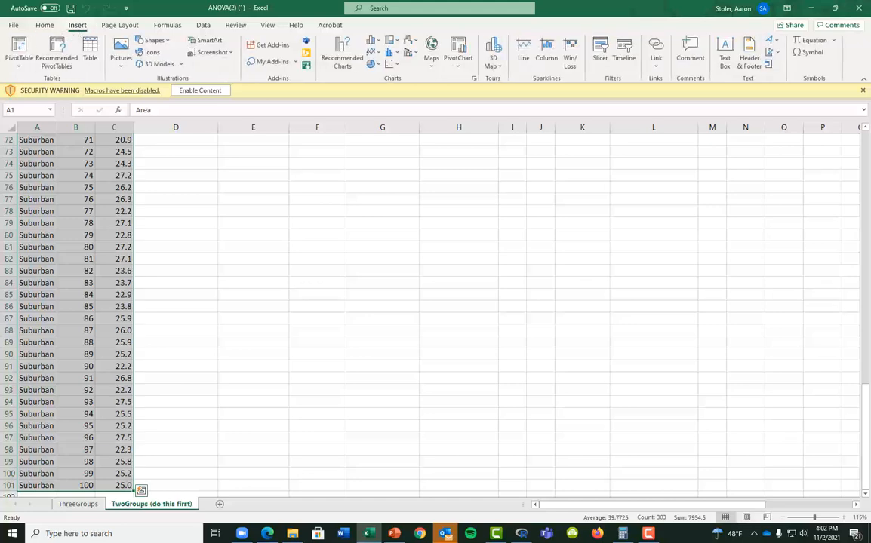
left_click(19, 46)
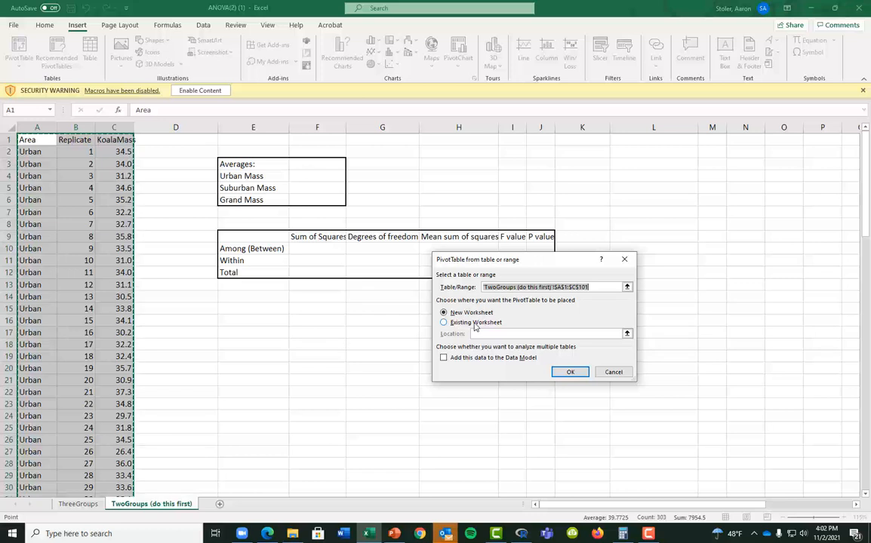
left_click(464, 323)
left_click(627, 334)
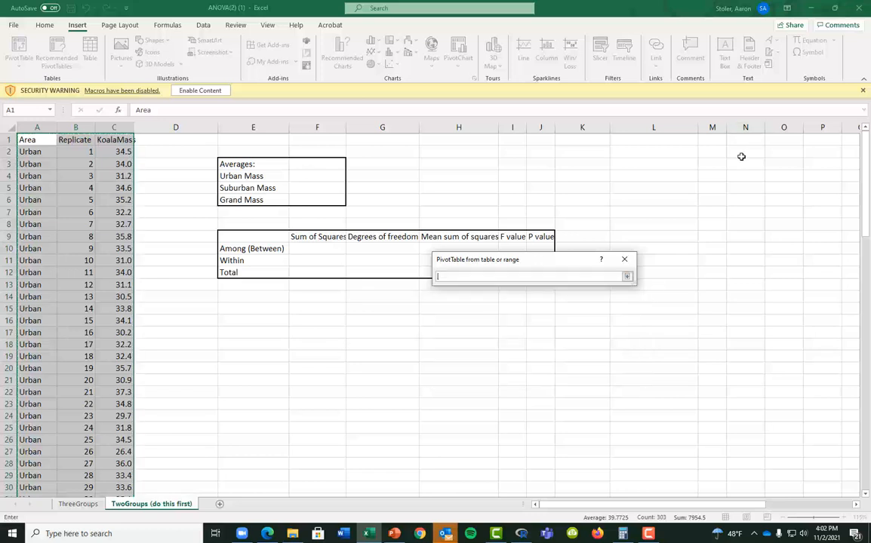
left_click(745, 163)
left_click(627, 277)
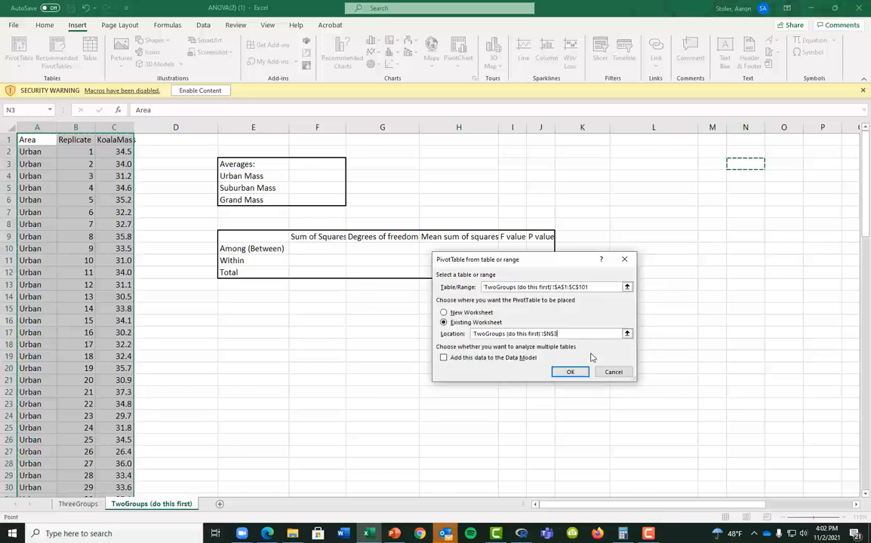
left_click(571, 372)
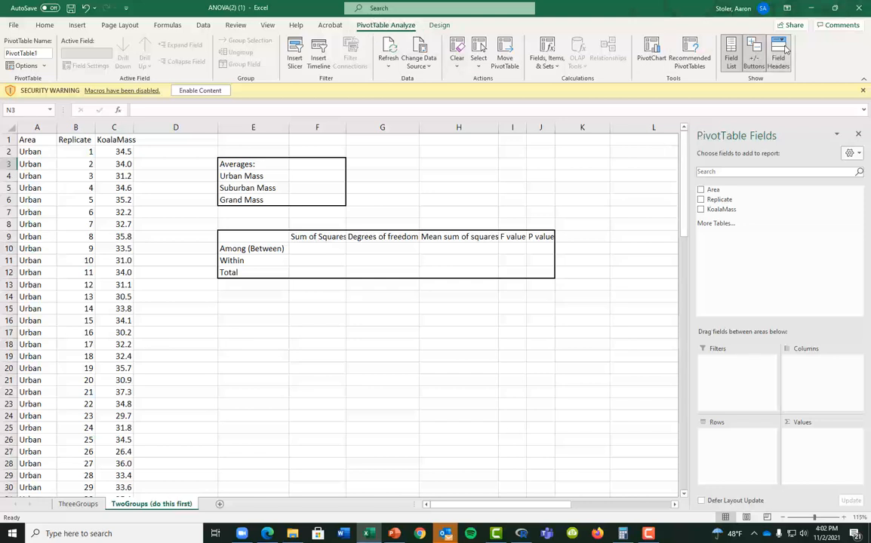
Put Area in the PivotTable rows and KoalaMass in its values
left_click(735, 54)
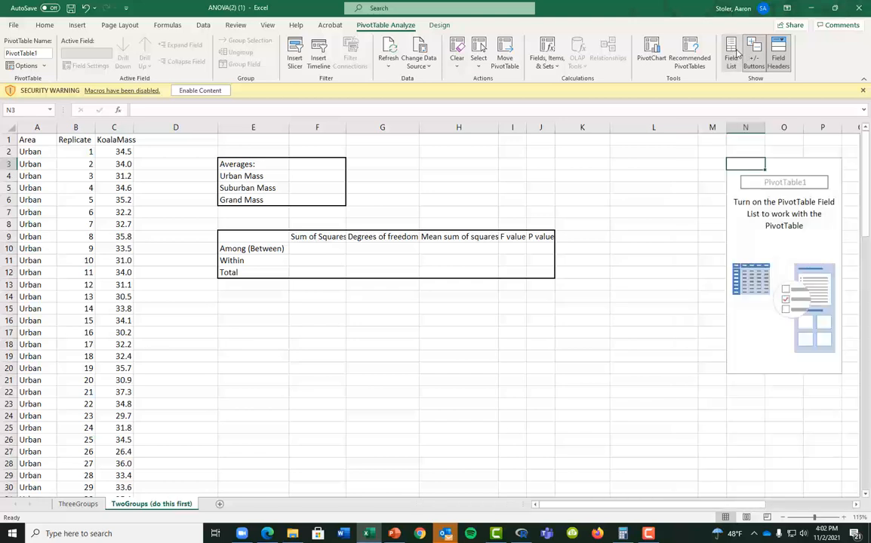
left_click(733, 54)
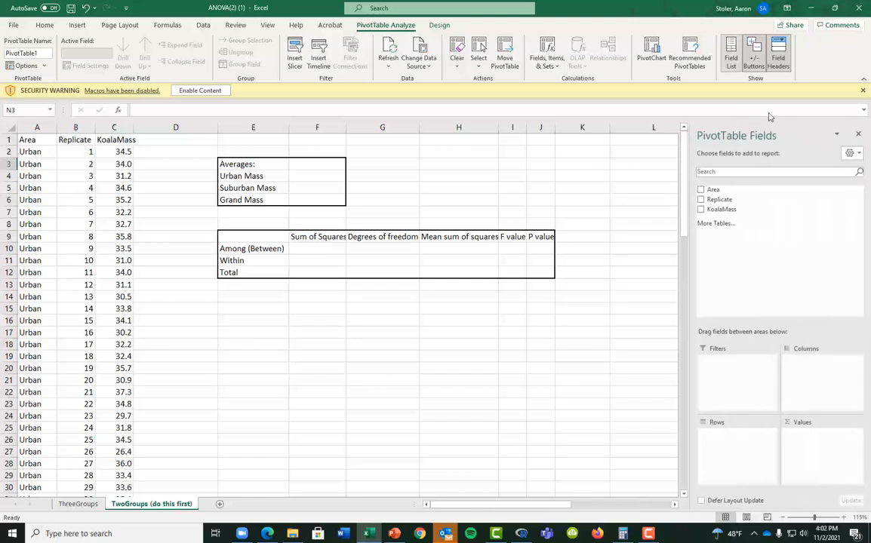
left_click_drag(507, 505, 564, 504)
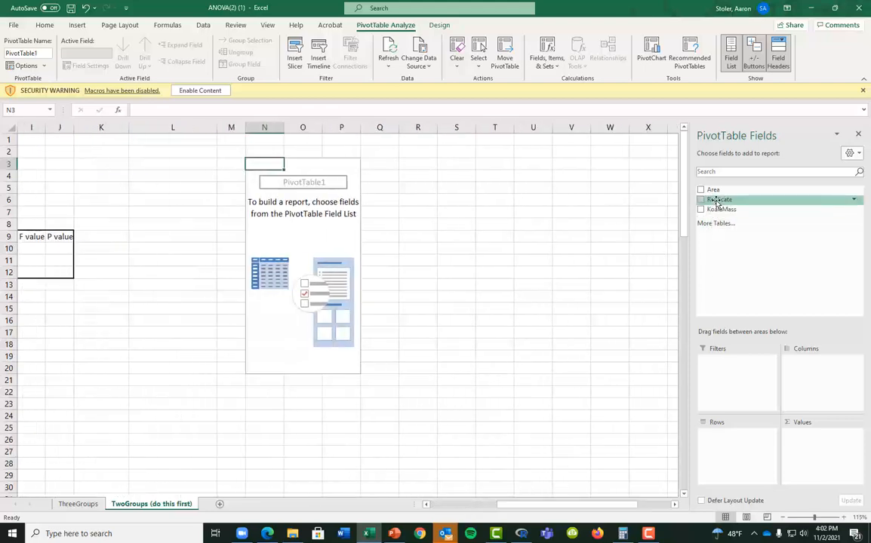
left_click_drag(713, 189, 746, 452)
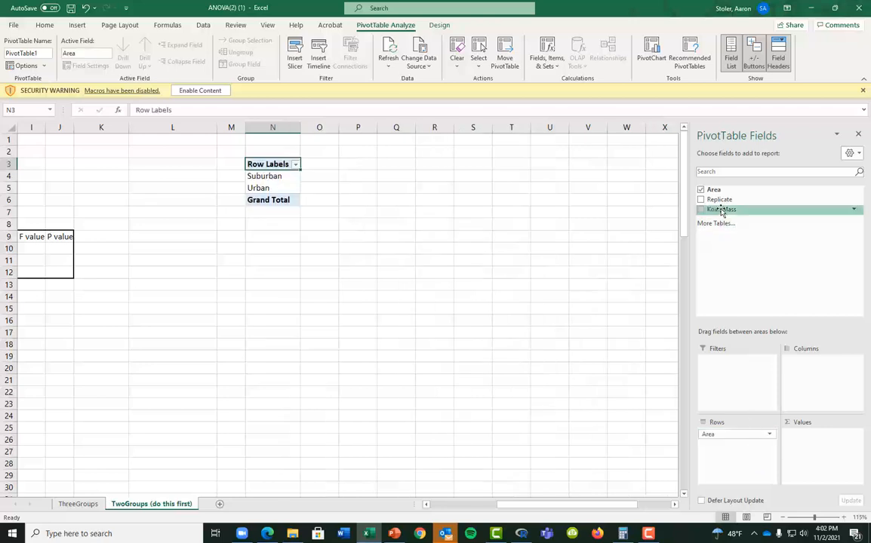
left_click_drag(719, 209, 822, 453)
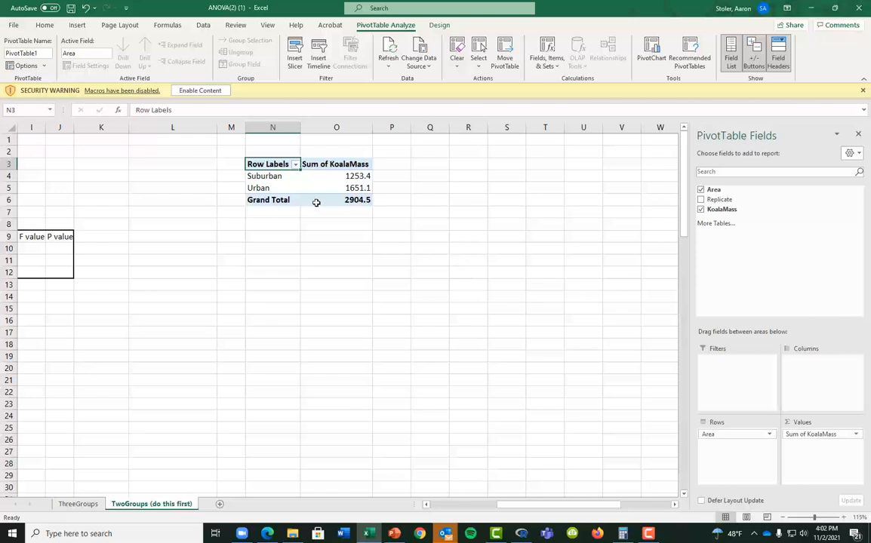
Summarize KoalaMass by Average: Suburban 25.068, Urban 33.022, total 29.045
double_click(326, 165)
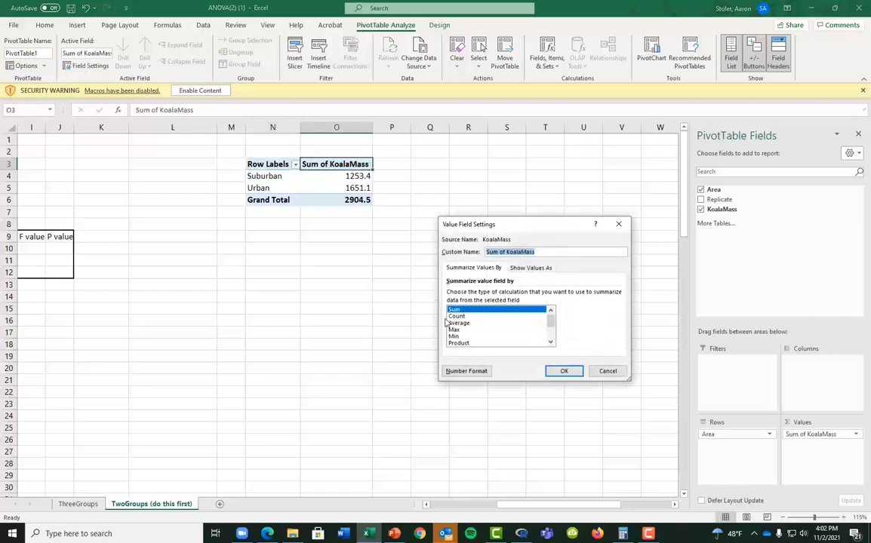
left_click(456, 323)
double_click(455, 325)
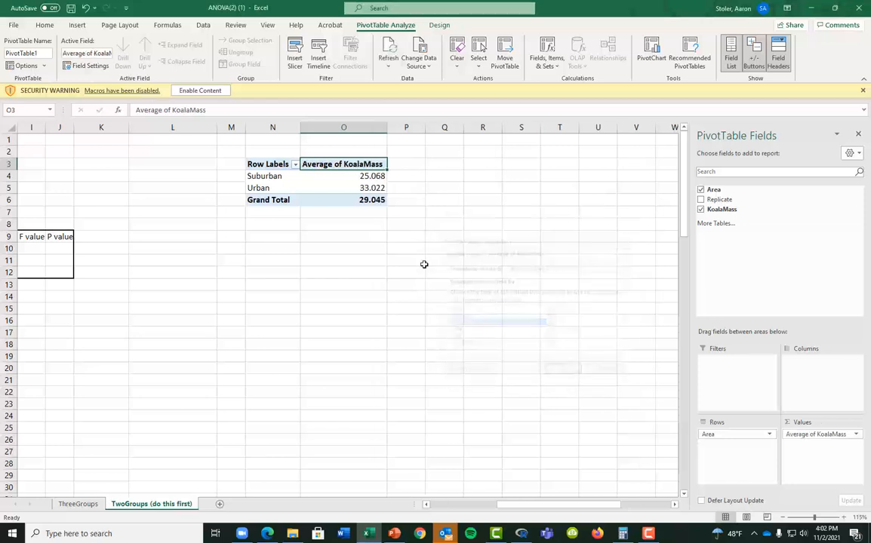
left_click(338, 189)
key("Left")
key("Left")
key("Left")
key("Left")
key("Left")
key("Left")
key("Left")
key("Left")
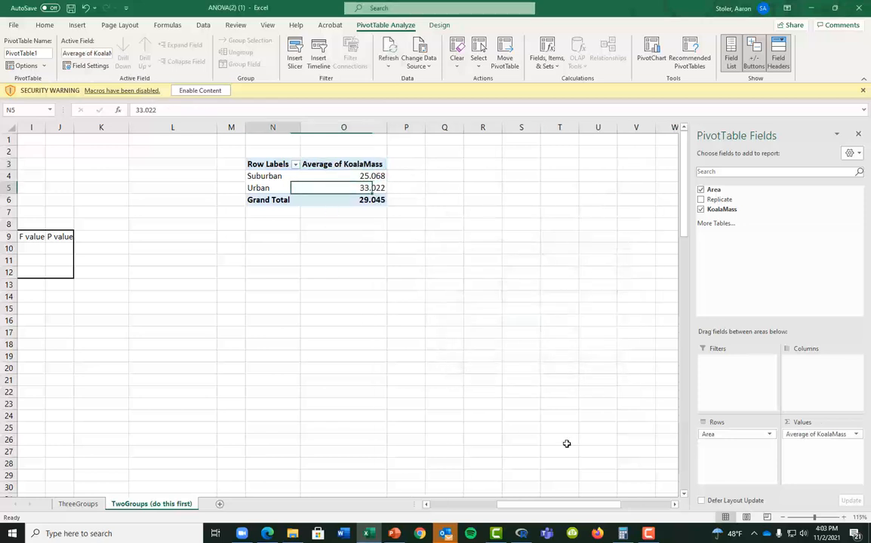
Copy the pivot table averages and paste them at cell H3
key("Left")
key("Left")
key("Left")
key("Left")
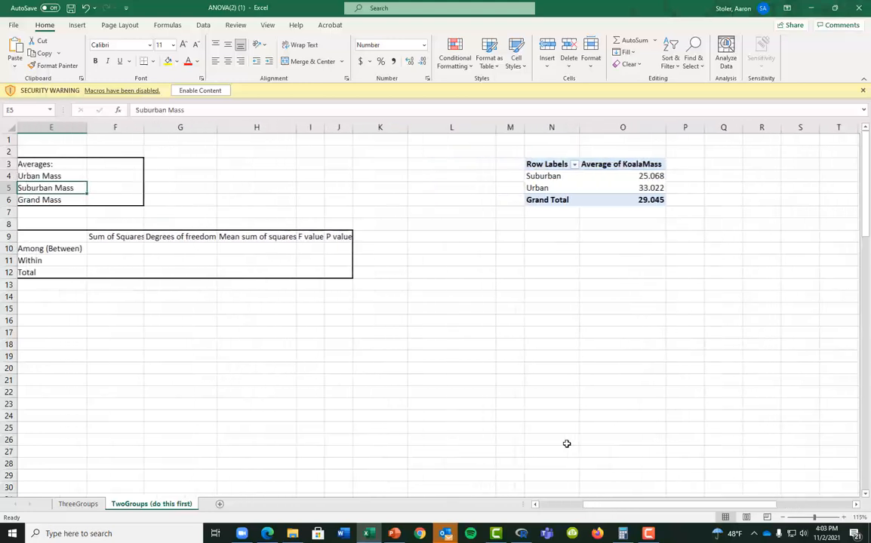
key("Right")
key("Right")
key("Right")
key("Right")
key("Right")
key("Right")
key("Right")
key("Right")
key("Right")
key("Right")
key("Right")
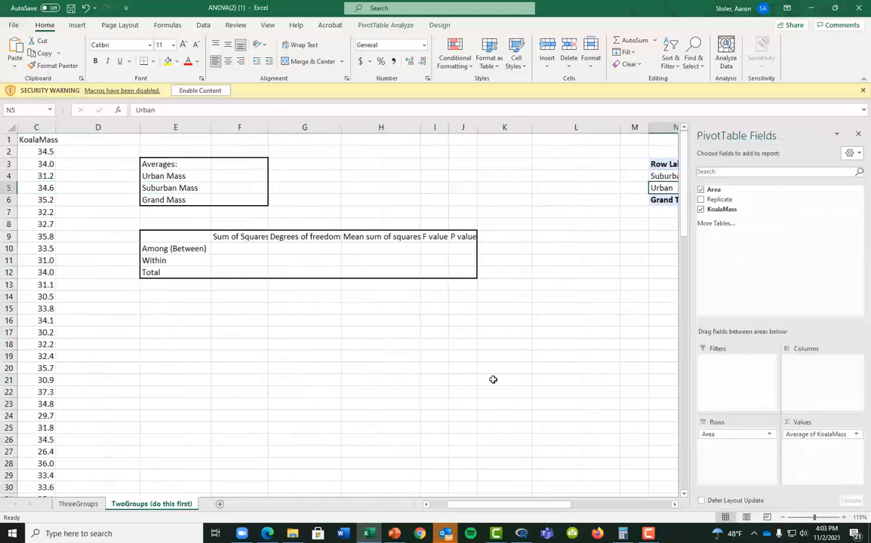
left_click_drag(657, 165, 667, 202)
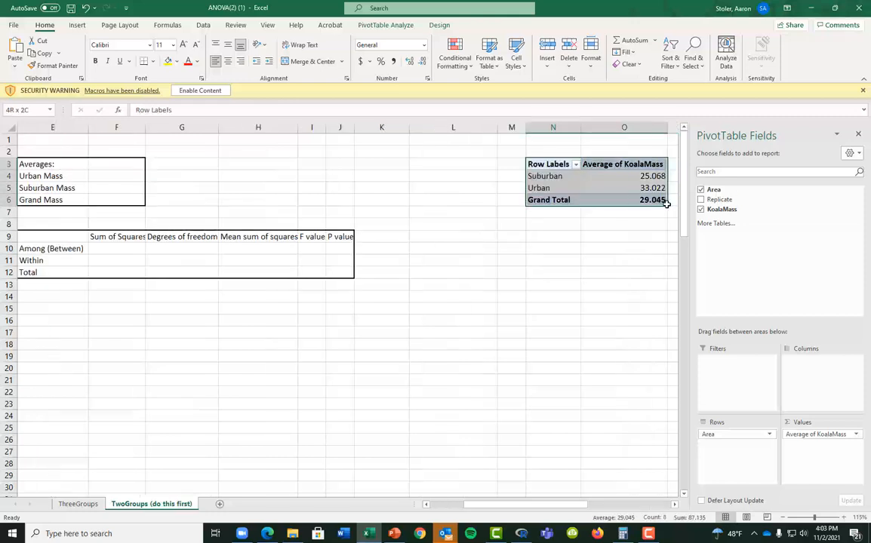
key("ctrl+c")
left_click(284, 167)
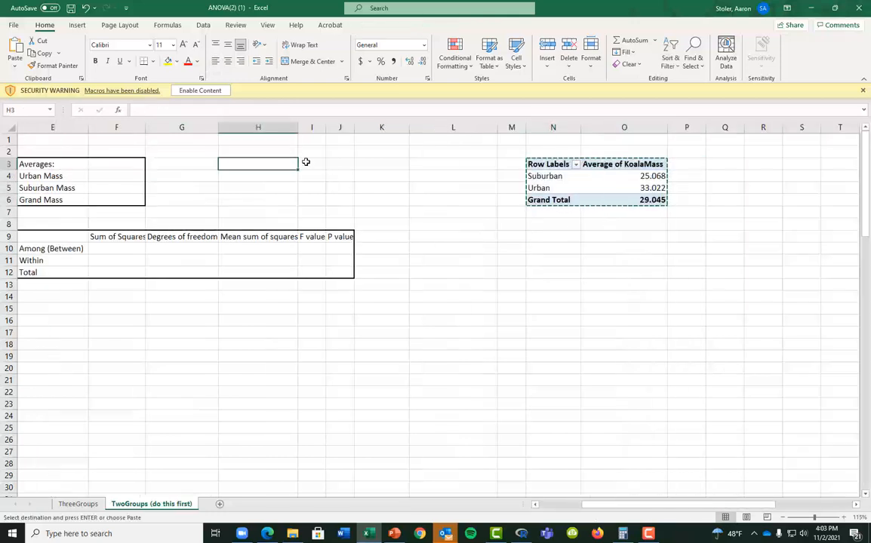
key("Return")
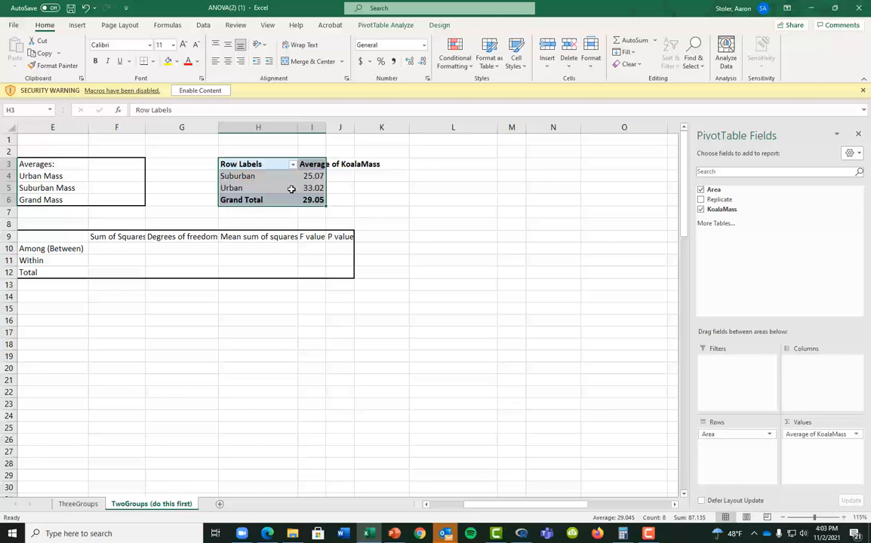
Enter 33.02, 25.07 and 29.05 as the Urban, Suburban and Grand Mass averages
left_click(59, 177)
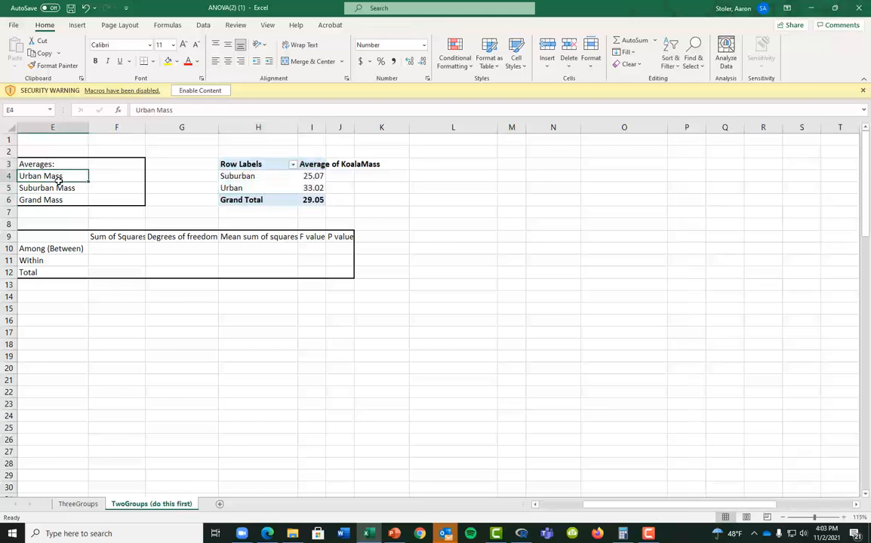
key("Left")
key("Right")
key("Right")
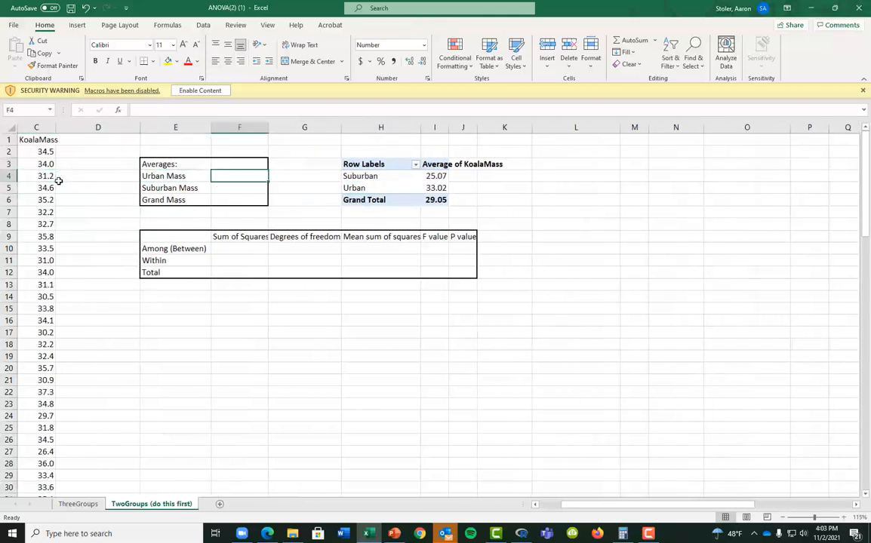
type("33.02")
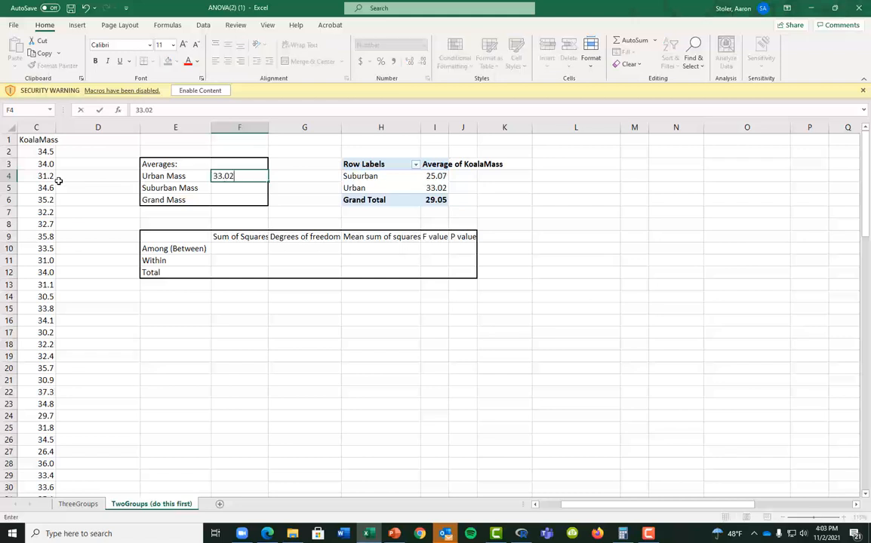
key("Return")
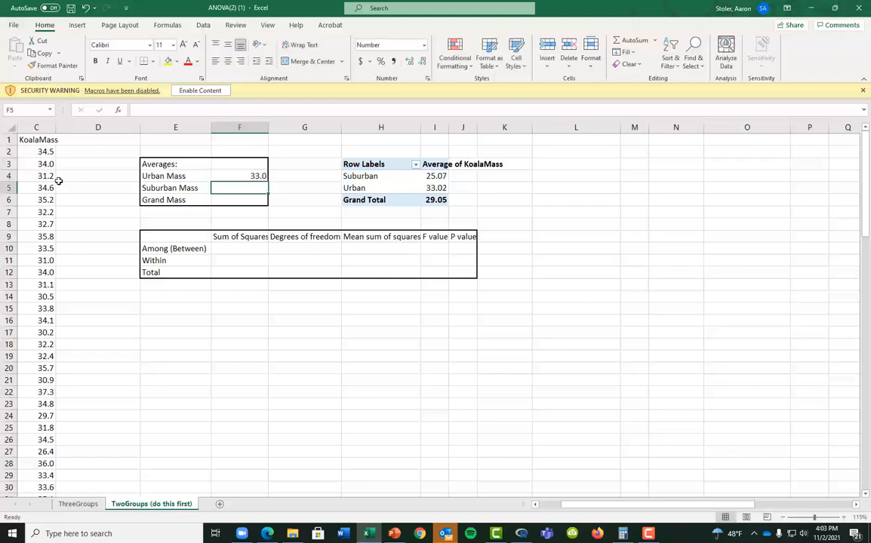
type("25.07")
key("Return")
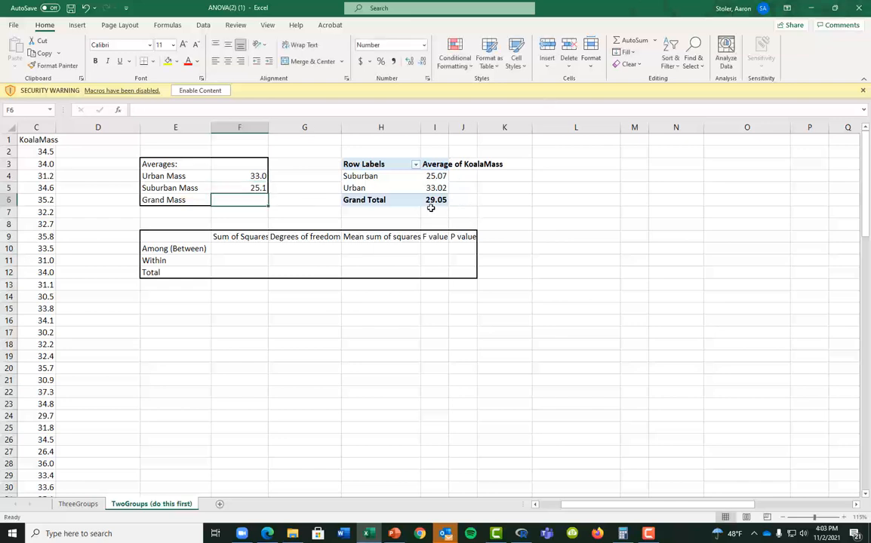
type("29.05")
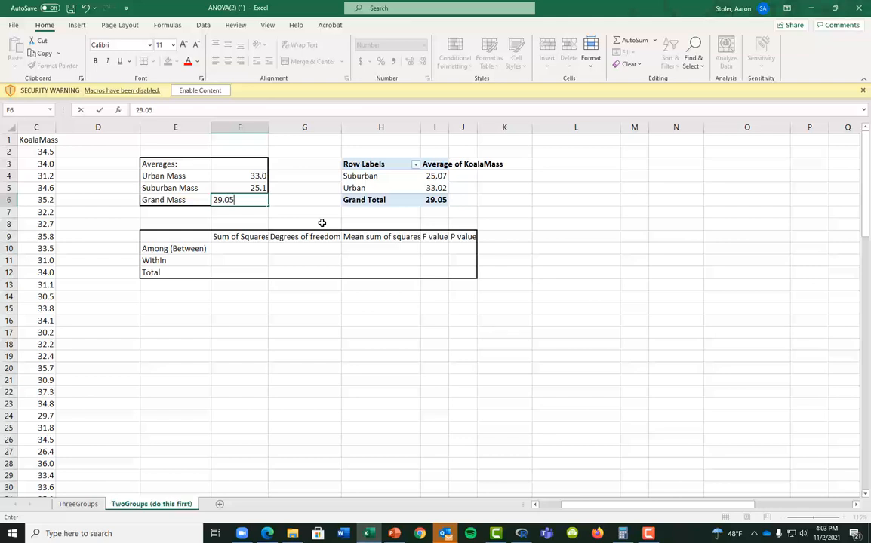
key("Return")
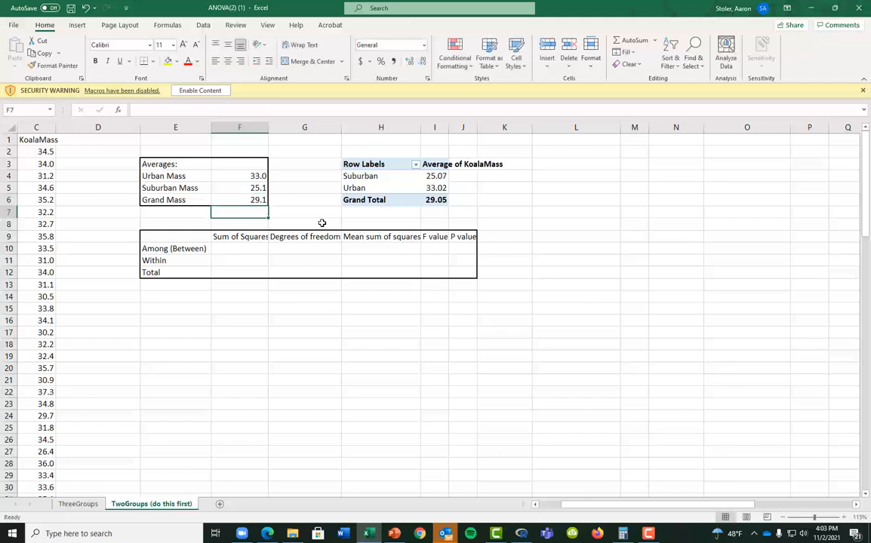
key("ctrl+Left")
key("ctrl+Left")
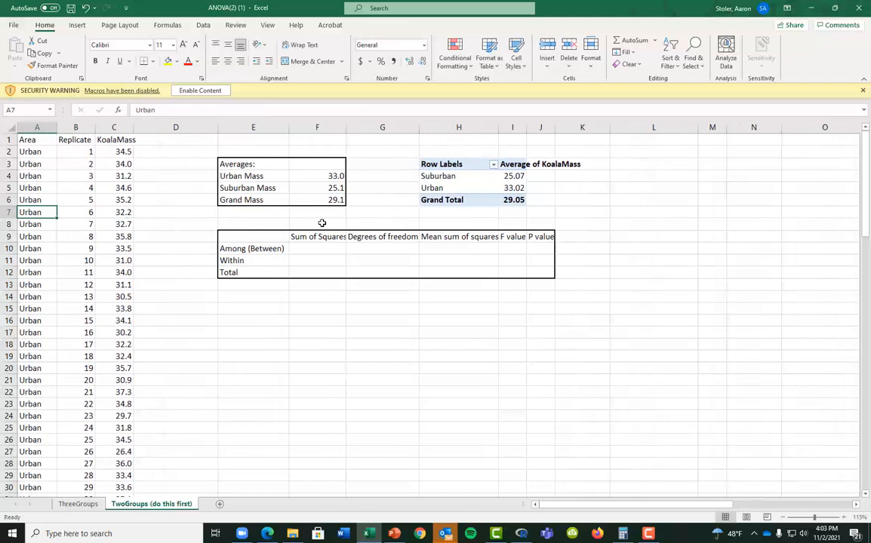
left_click(374, 175)
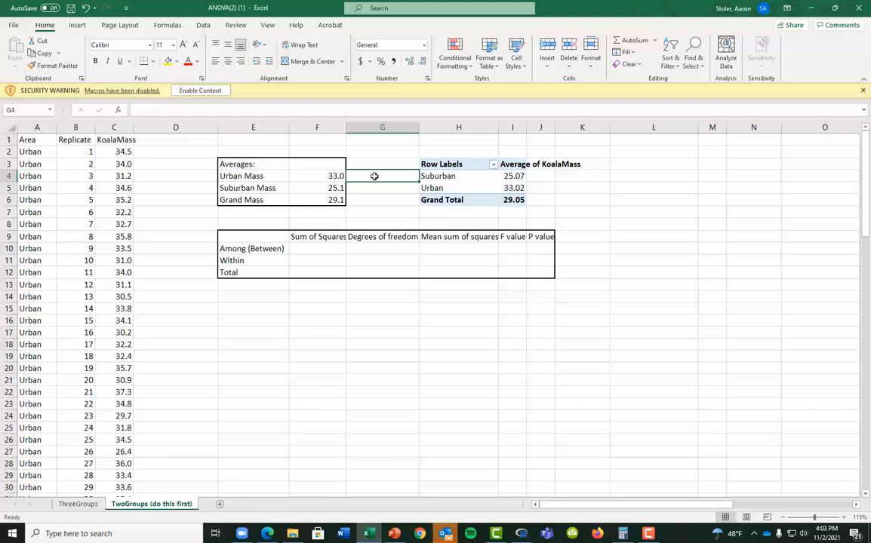
type("=average(")
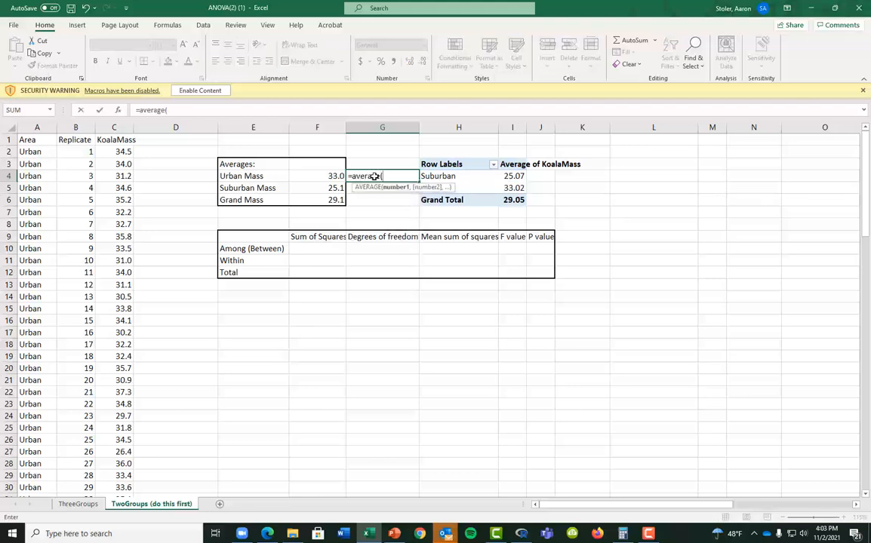
left_click_drag(120, 151, 125, 368)
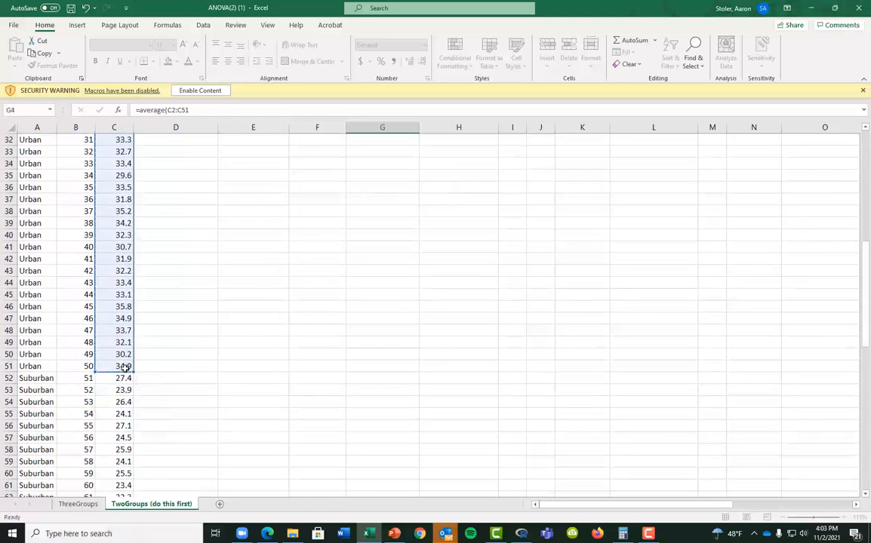
key("Return")
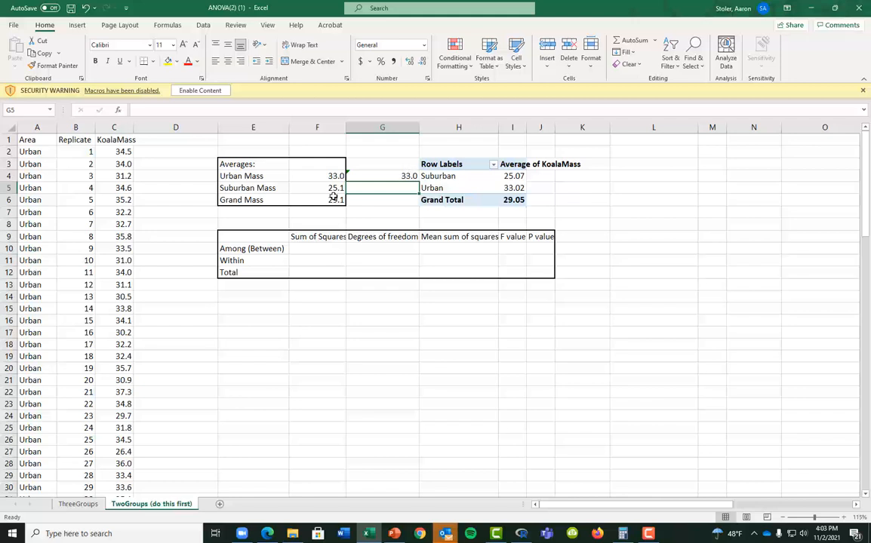
key("Up")
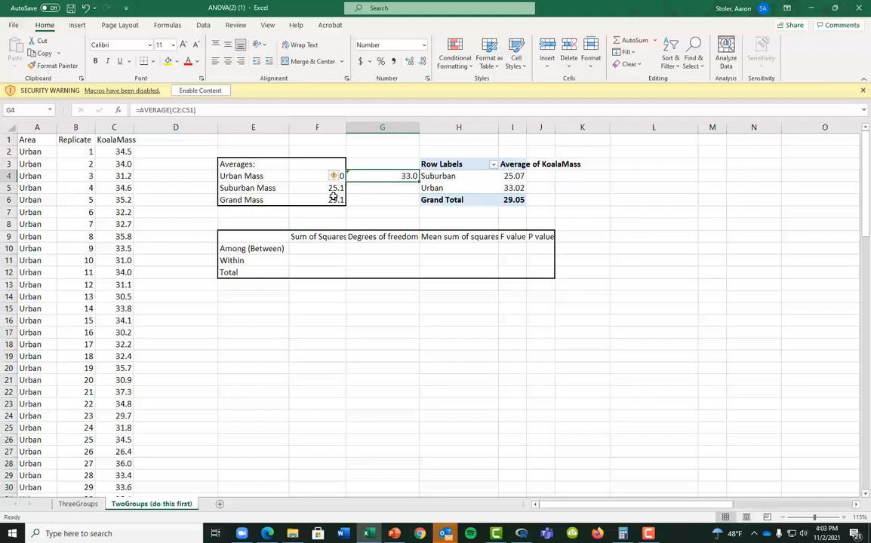
key("Delete")
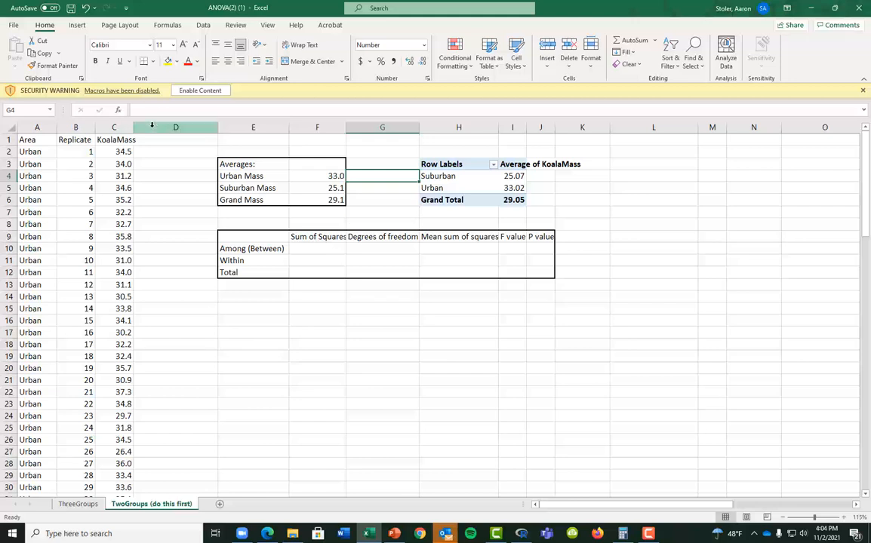
Insert a new column D headed 'Among Differences' after KoalaMass
left_click(154, 127)
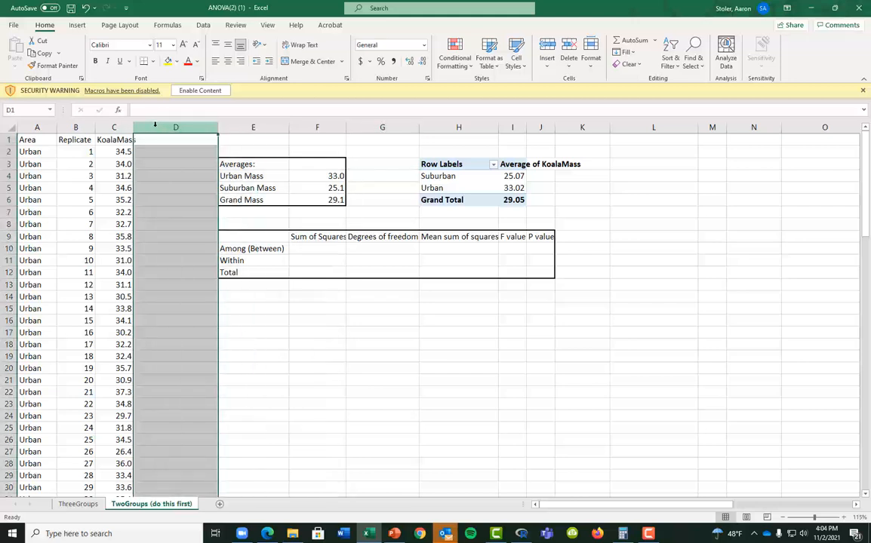
right_click(155, 125)
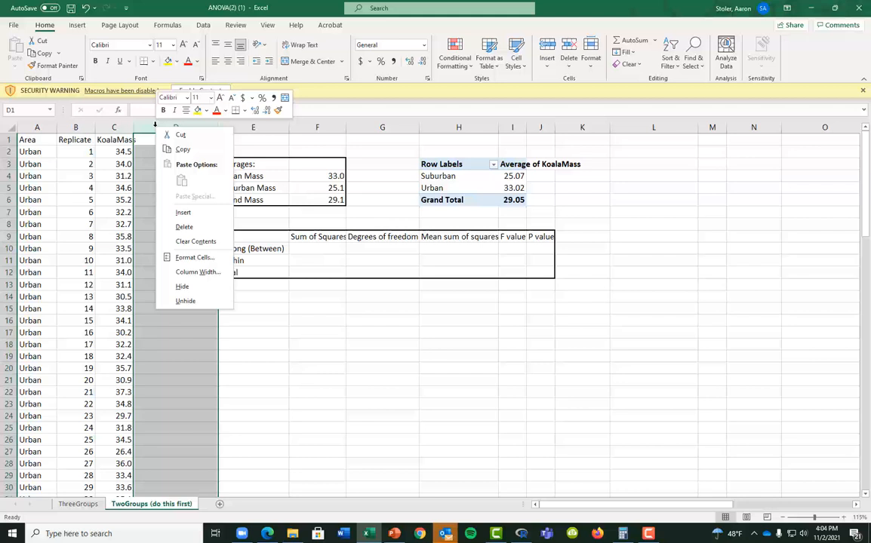
left_click(172, 212)
left_click(151, 142)
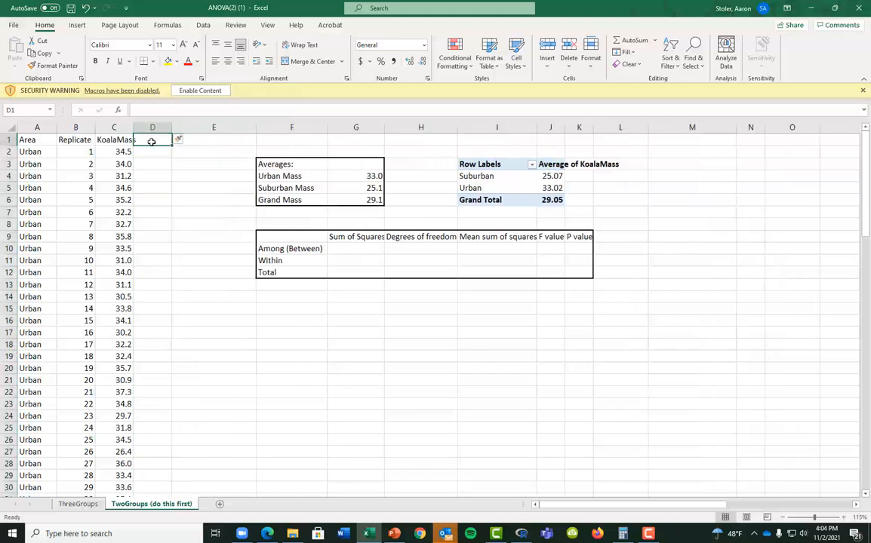
type("Among Diffe")
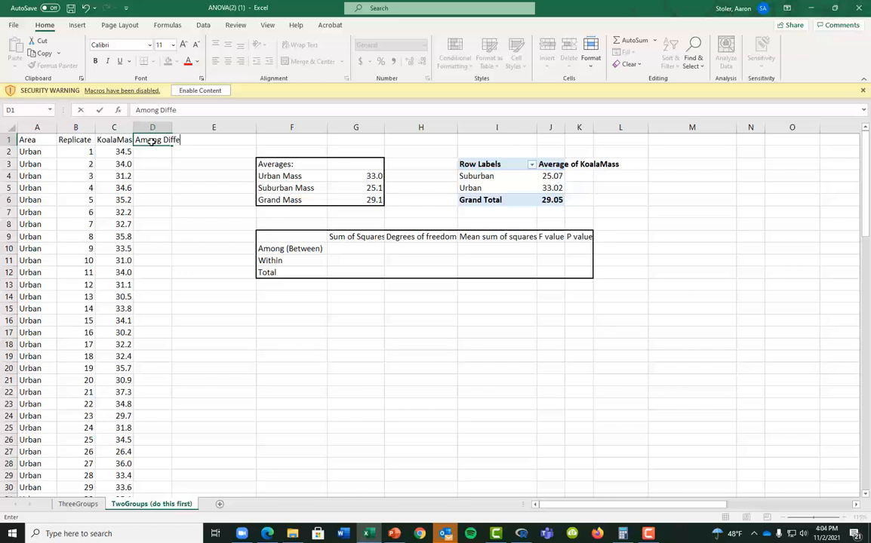
type("rences")
key("Return")
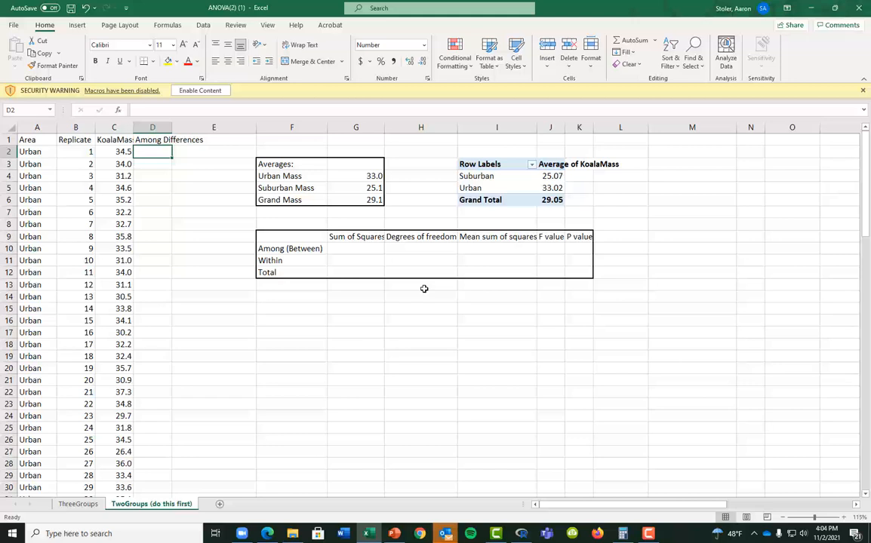
Enter =($G$4-$G$6)^2 in D2, giving 15.8
type("=")
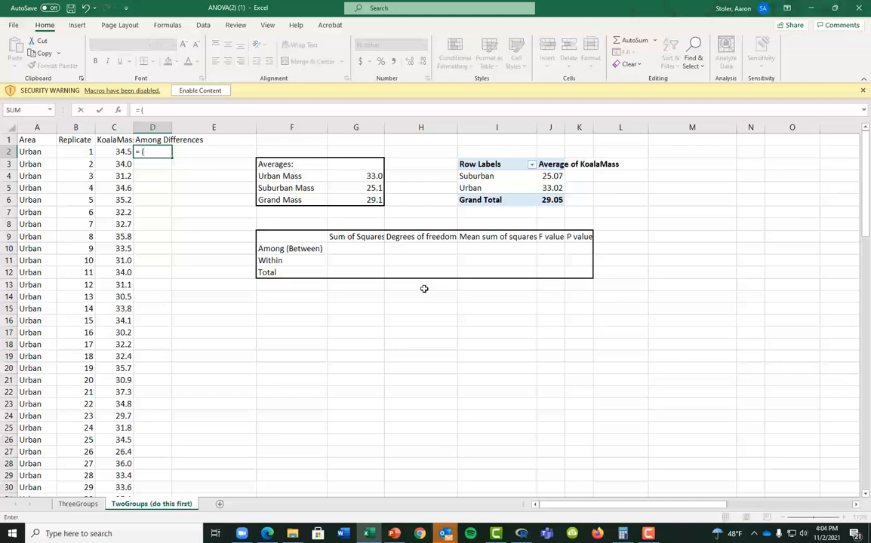
type("(")
left_click(351, 180)
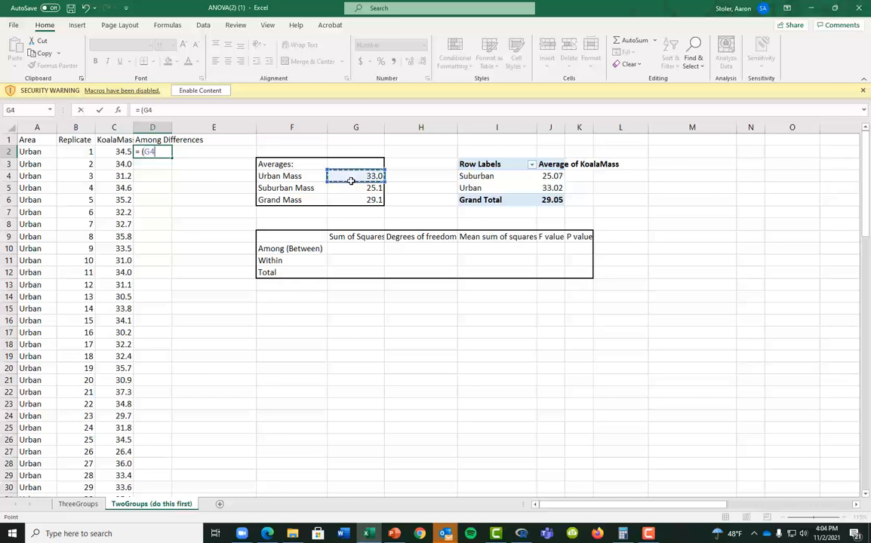
type("-")
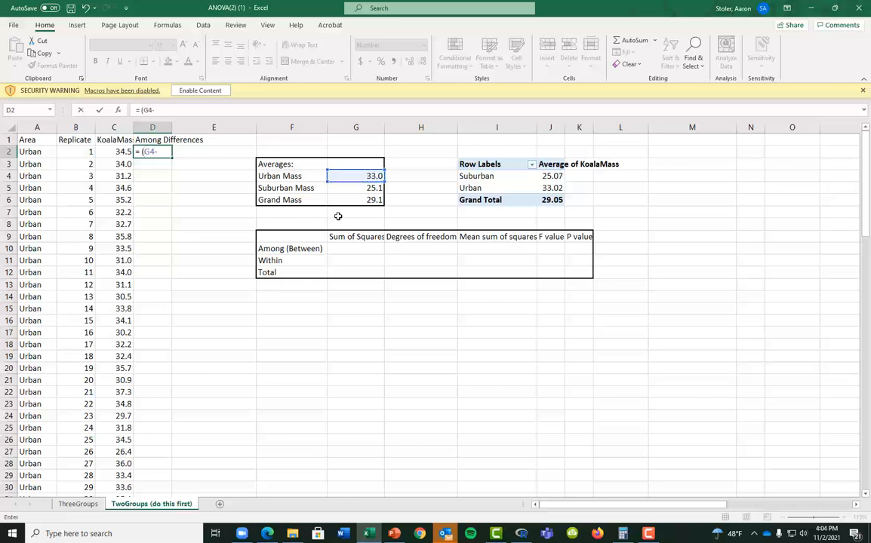
left_click(355, 198)
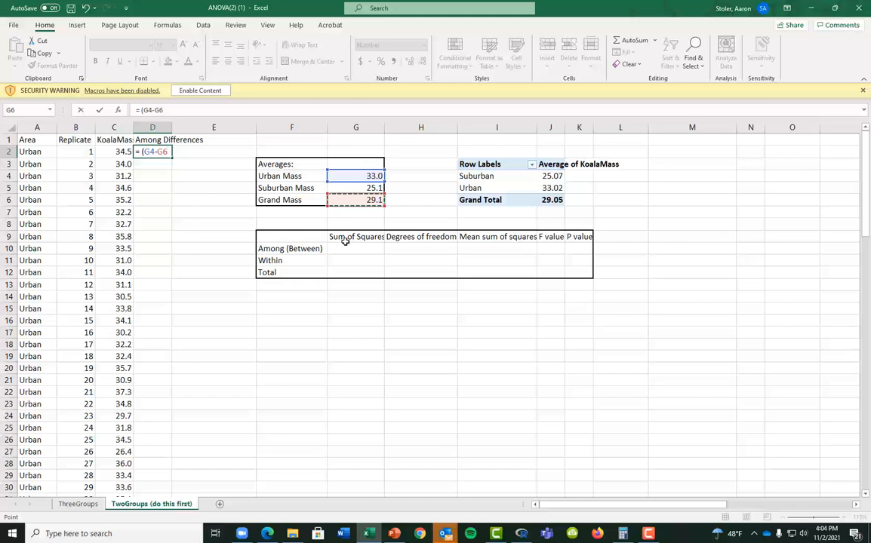
type(")^2")
key("Return")
double_click(163, 152)
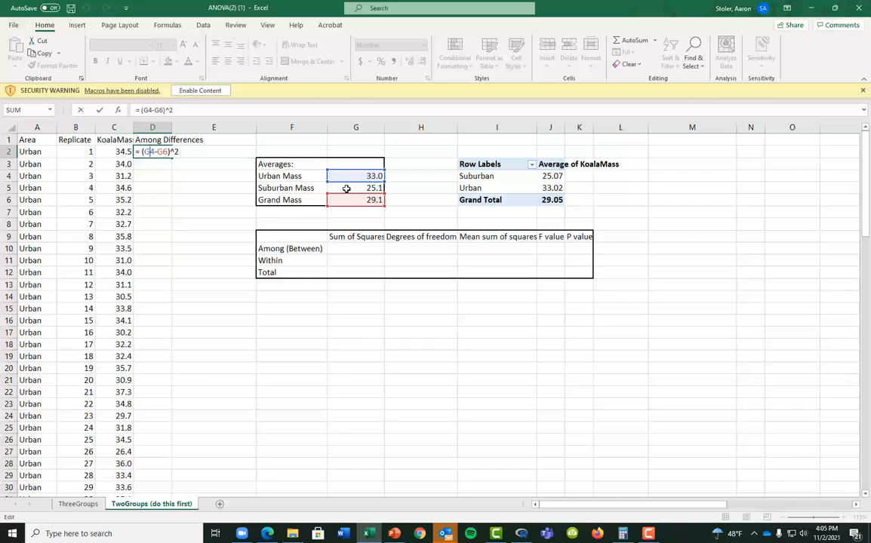
key("F4")
key("F4")
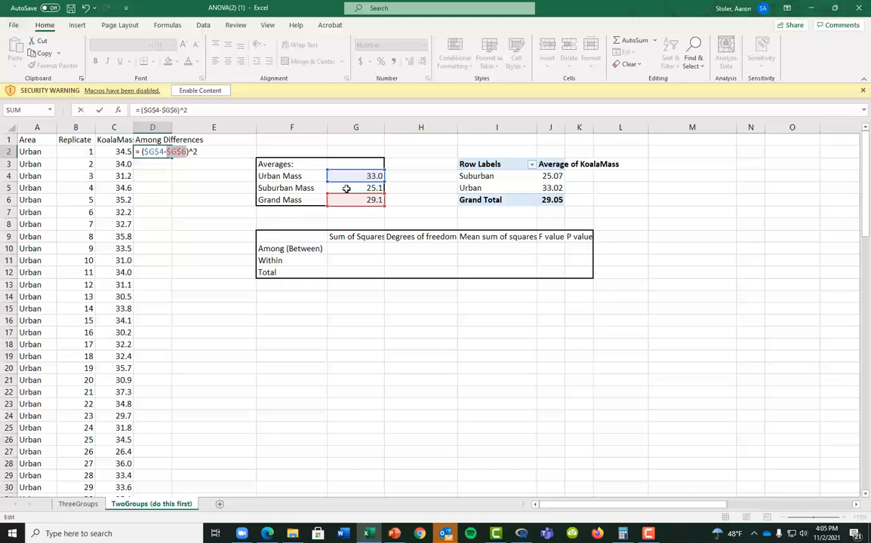
key("Return")
left_click(154, 151)
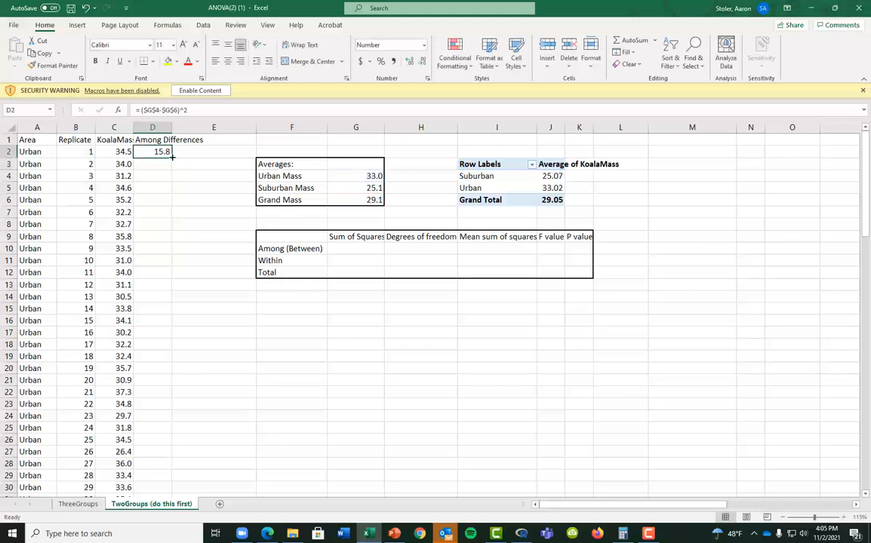
Fill D2's formula down to D51 and change D52 to =($G$5-$G$6)^2
left_click_drag(172, 157, 172, 417)
left_click(151, 403)
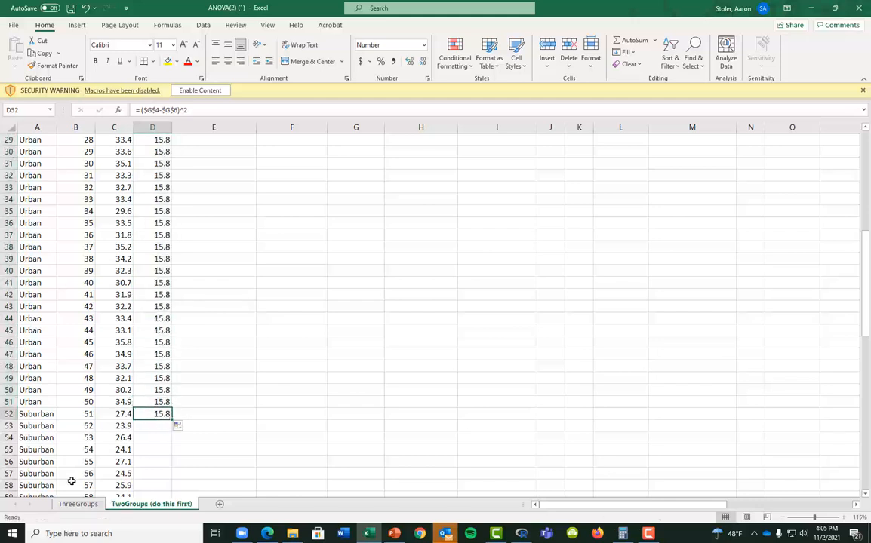
double_click(163, 414)
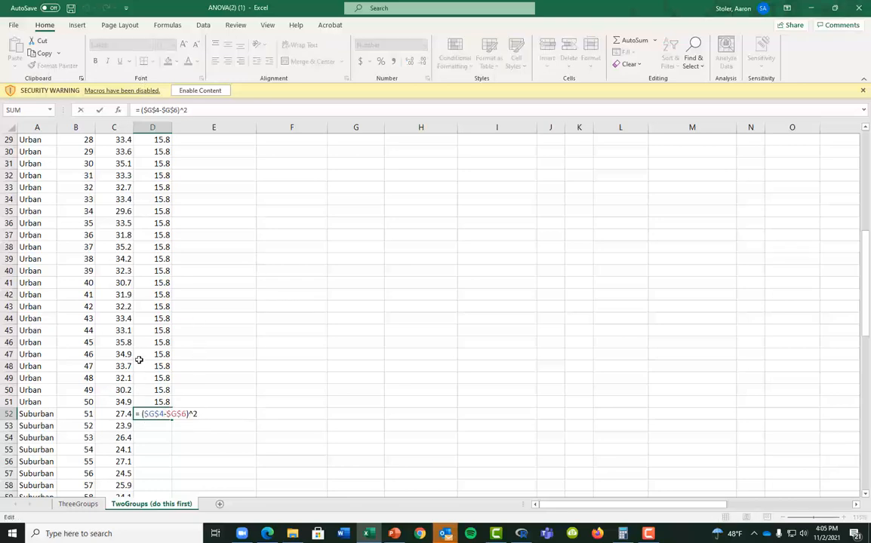
scroll(140, 348, "up", 7)
scroll(140, 348, "up", 2)
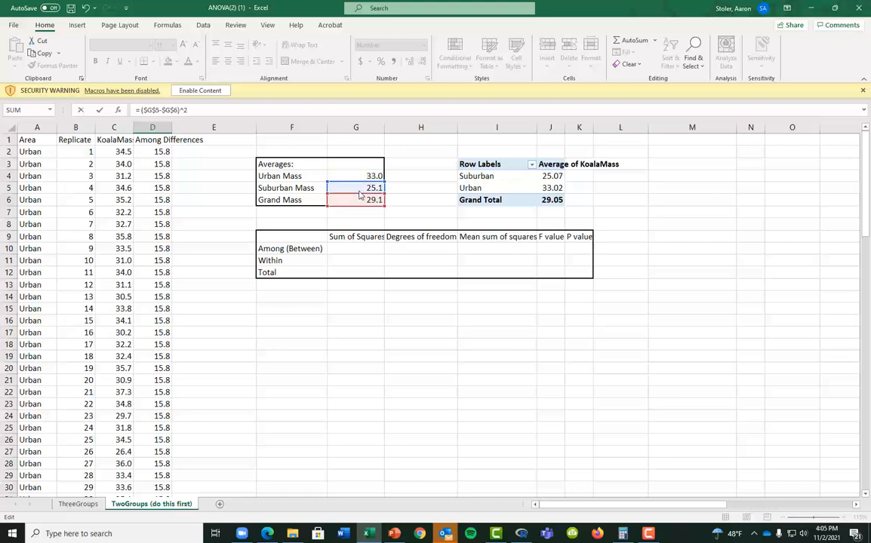
key("Return")
scroll(257, 247, "down", 3)
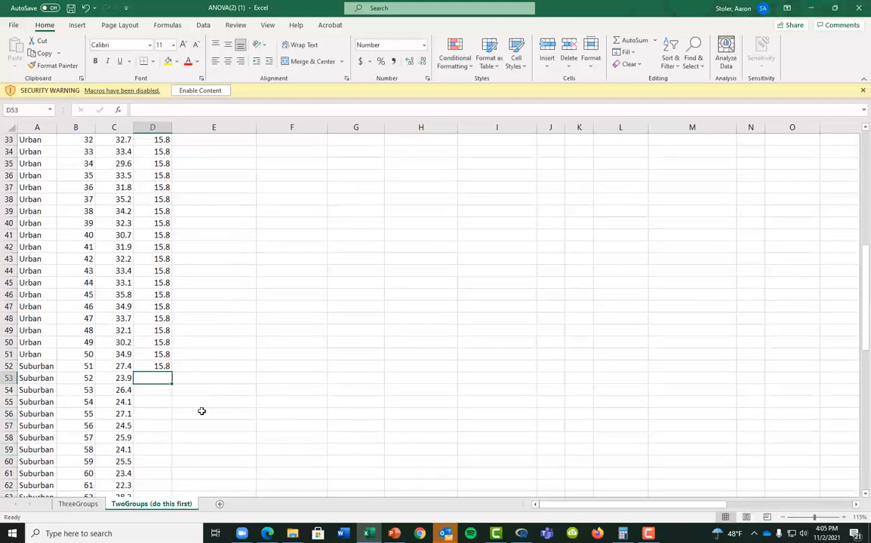
Fill D52's Suburban formula down through row 101
left_click(161, 367)
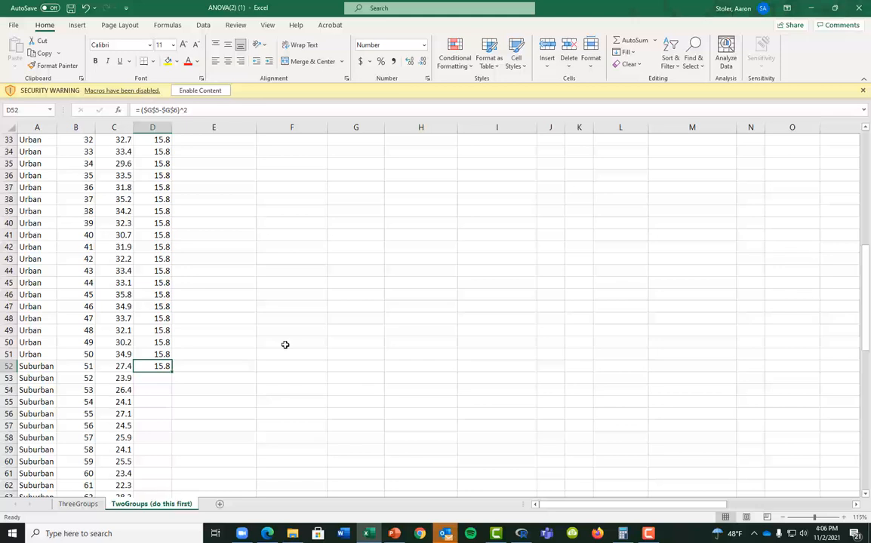
double_click(174, 372)
scroll(161, 433, "down", 15)
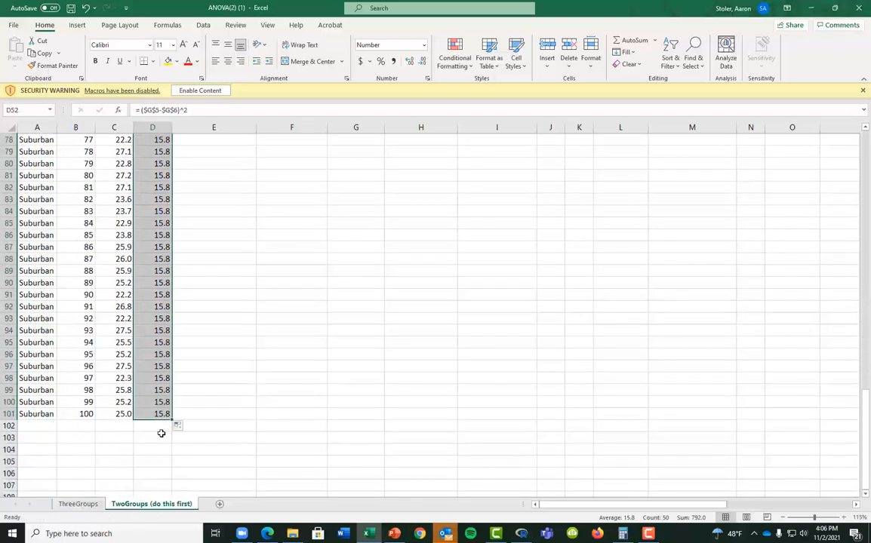
scroll(161, 433, "up", 20)
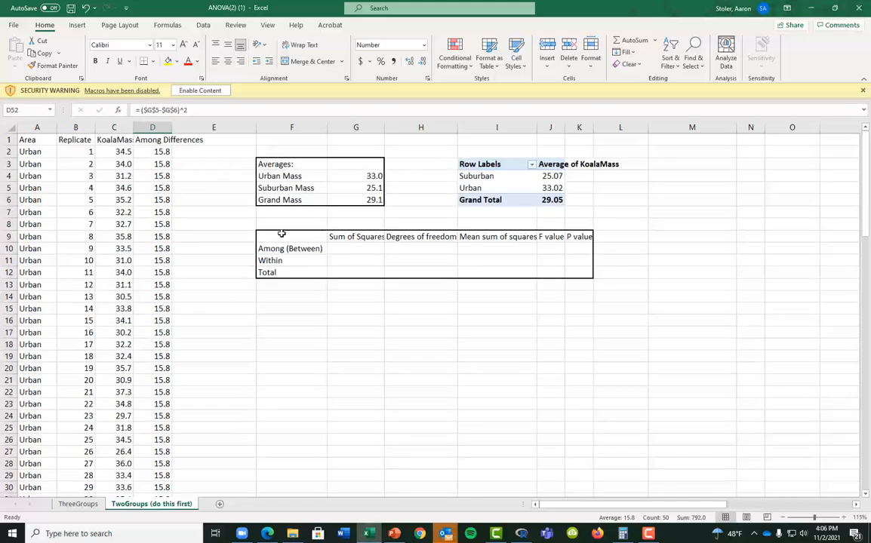
Rename the D1 header to 'Among Squared Differences'
left_click(345, 244)
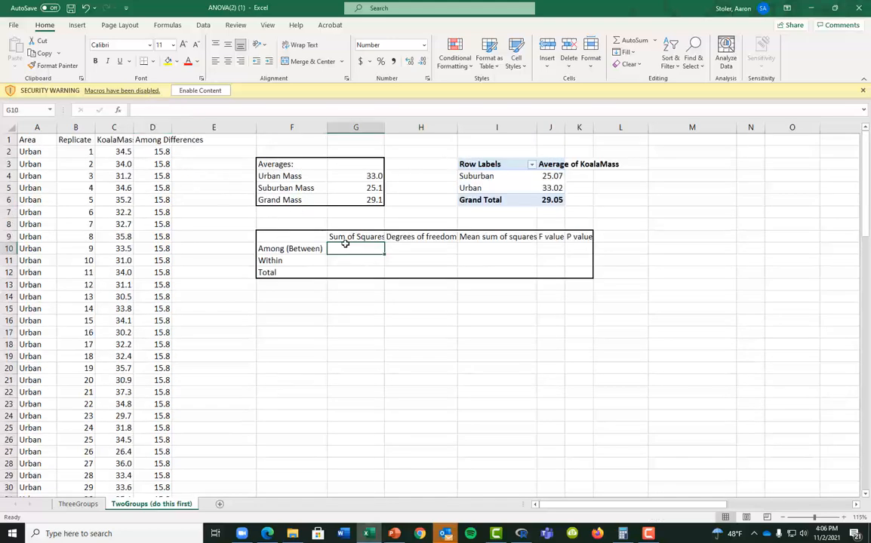
left_click(163, 141)
double_click(163, 141)
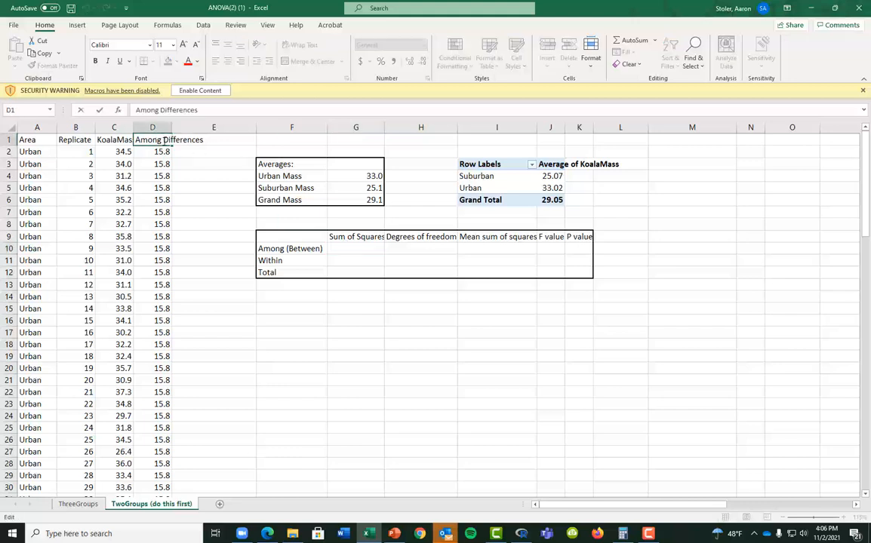
type("Squared")
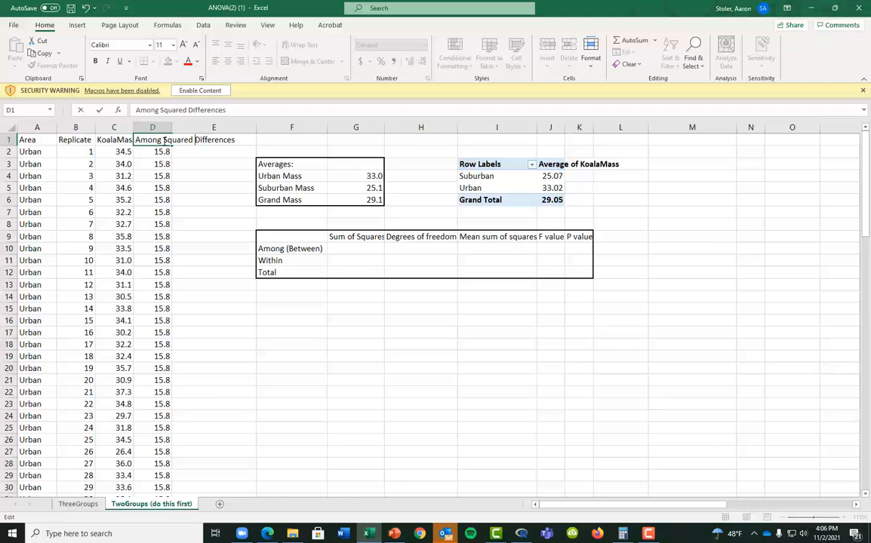
left_click(347, 250)
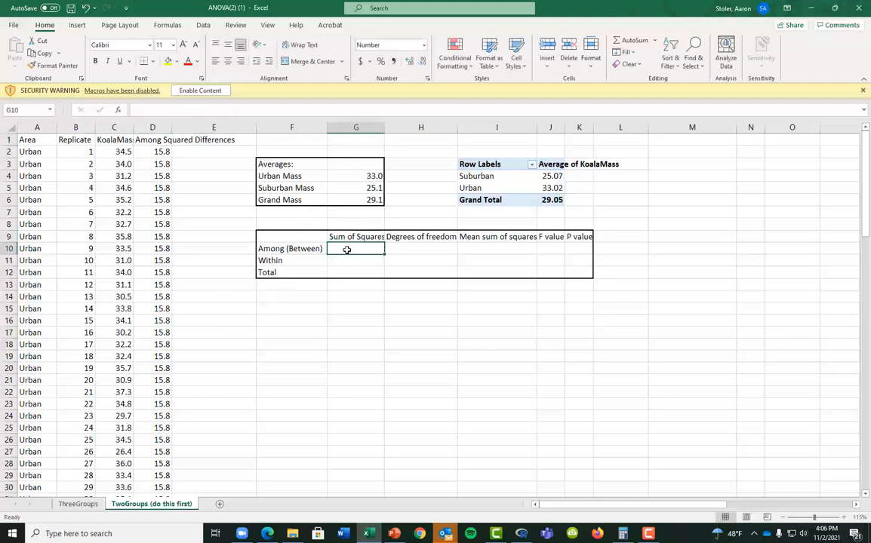
Enter =SUM(D2:D101) in G10 as the among sum of squares, 1580.1
type("=sum(")
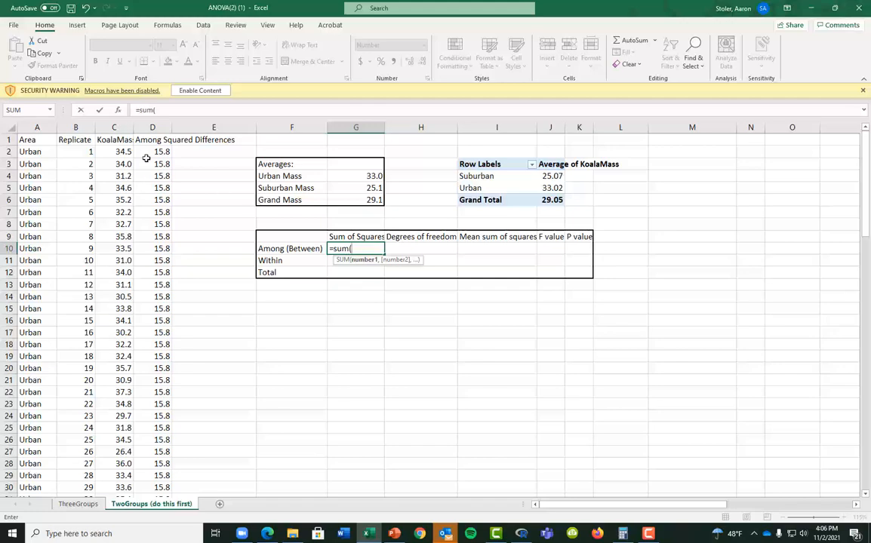
left_click_drag(154, 152, 157, 235)
left_click_drag(237, 472, 157, 474)
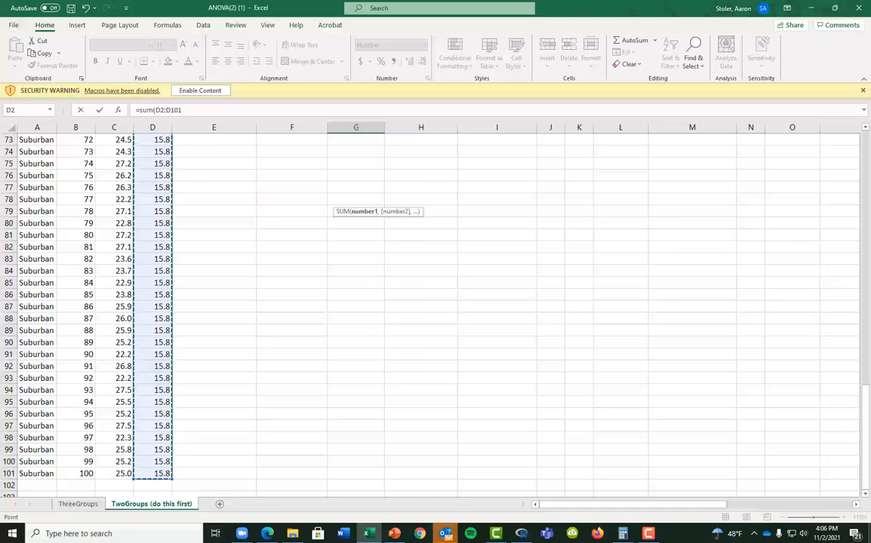
type(")")
key("Return")
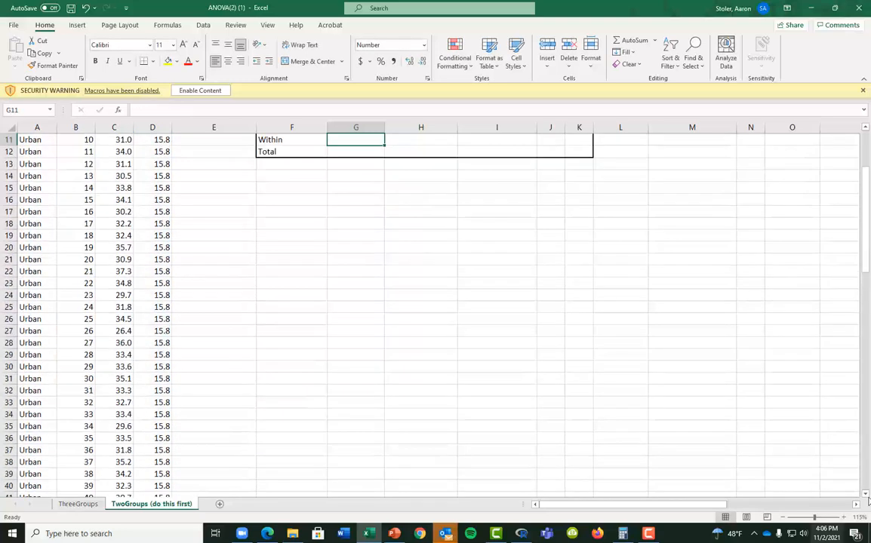
scroll(527, 403, "up", 3)
left_click(380, 248)
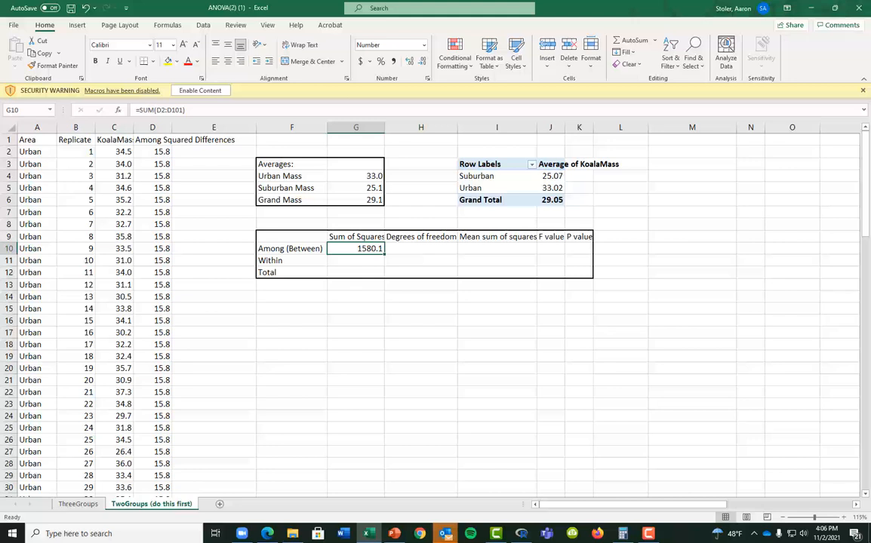
Enter 1 as the among degrees of freedom in H10
left_click(420, 248)
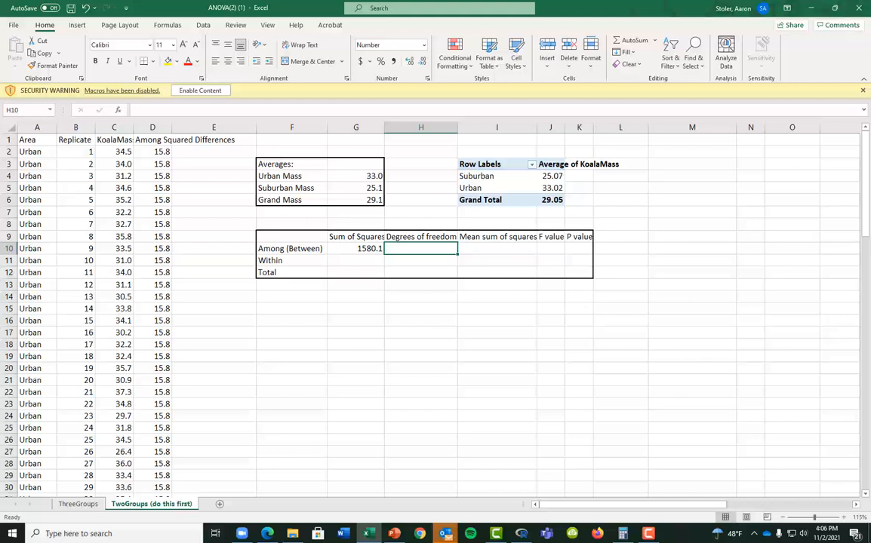
type("=")
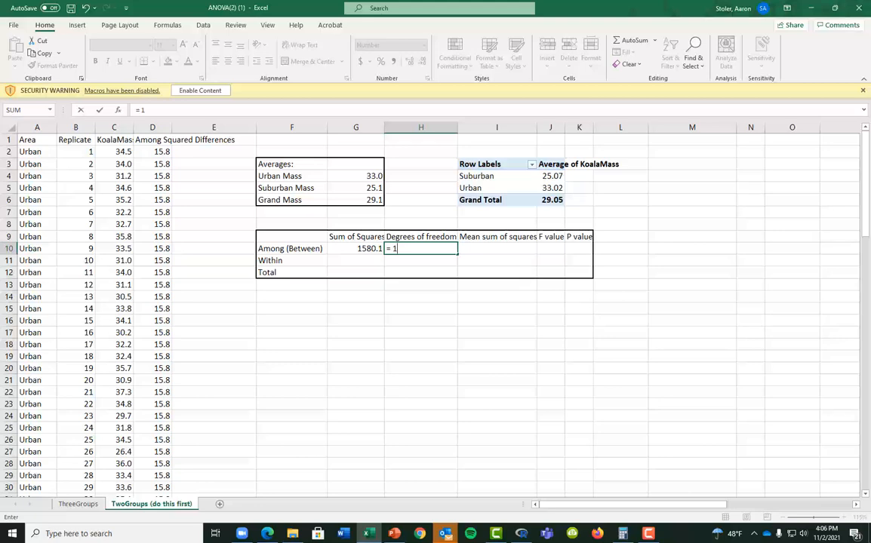
type("1")
key("Return")
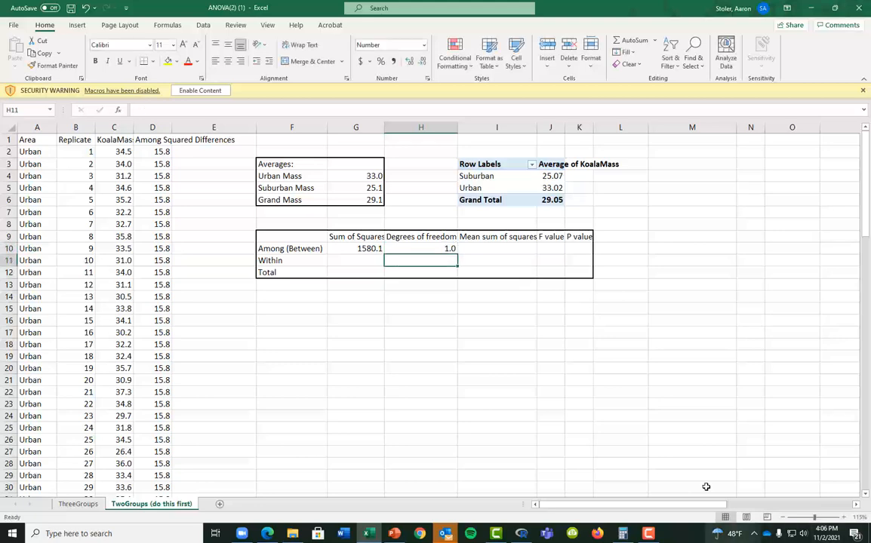
Compute the among mean square in I10 as =G10/H10, giving 1580.1
left_click(513, 247)
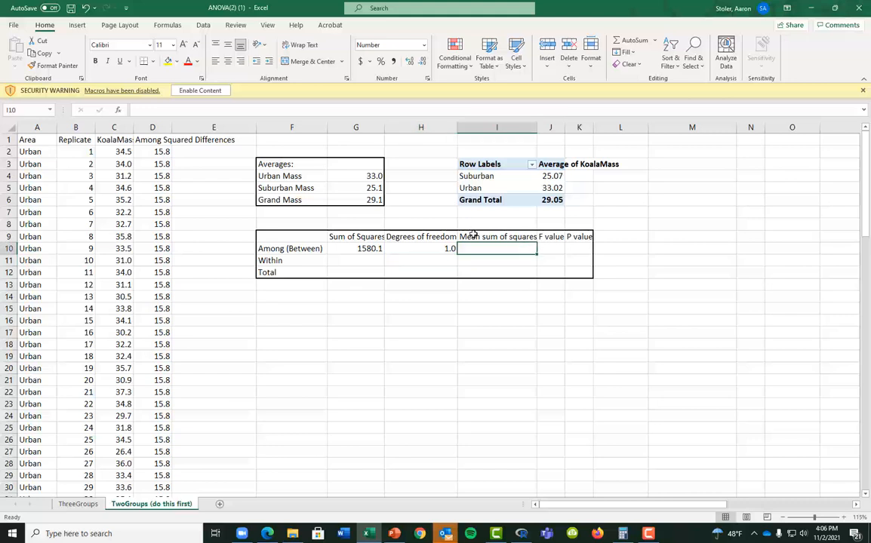
type("=")
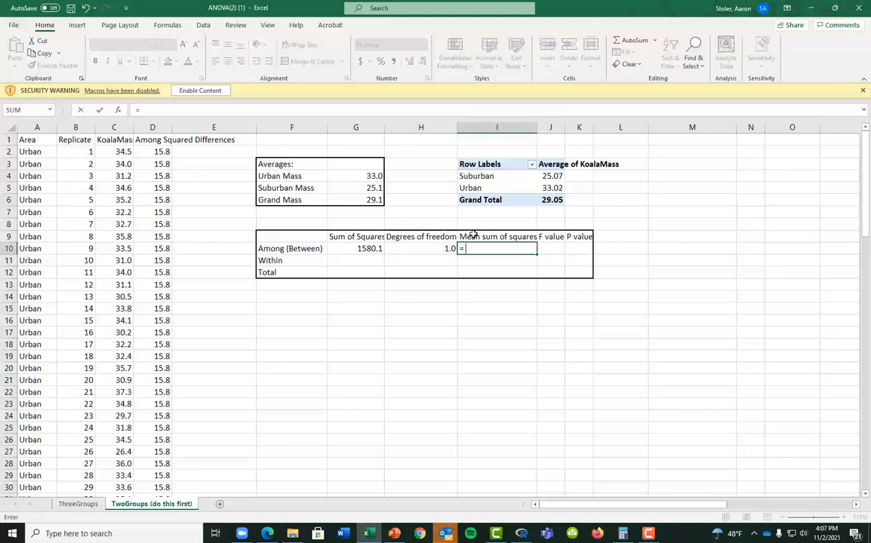
key("Left")
key("Left")
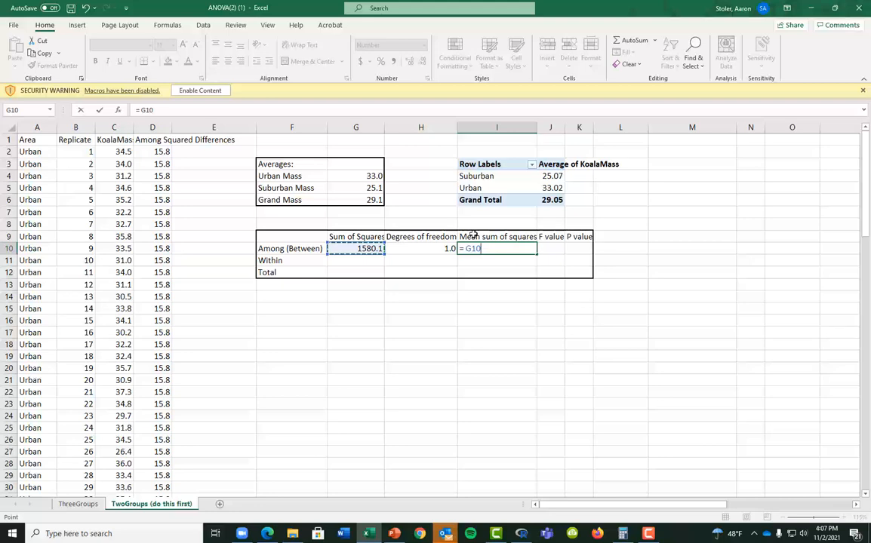
type("/")
key("Left")
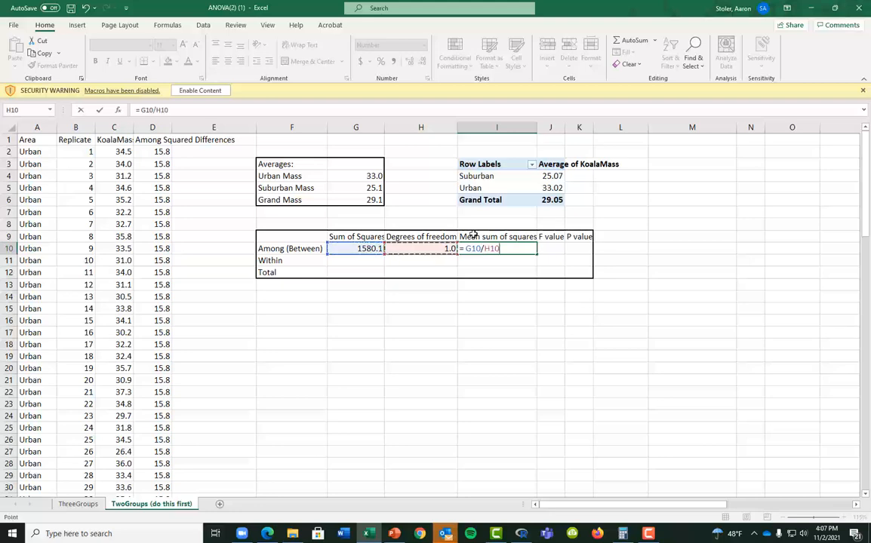
key("Return")
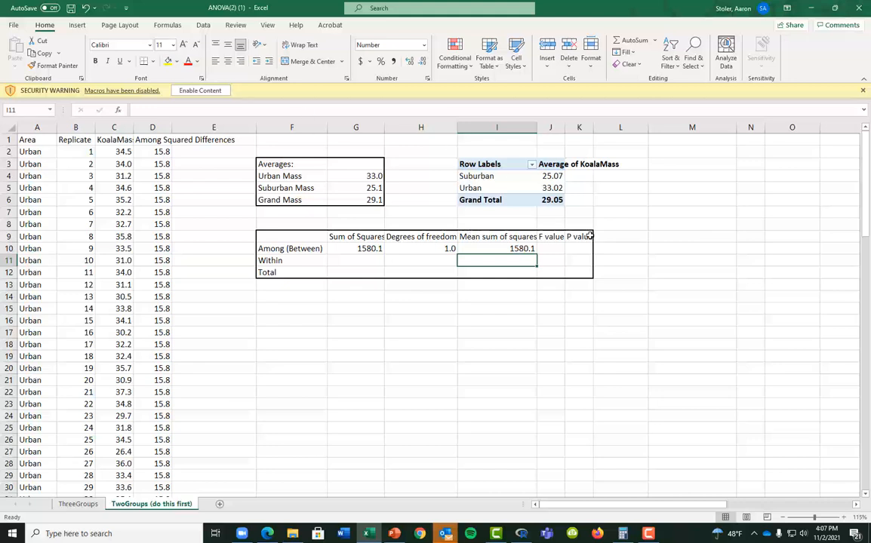
Autofit column D and insert a new column E headed 'Within Squared Differences'
double_click(171, 132)
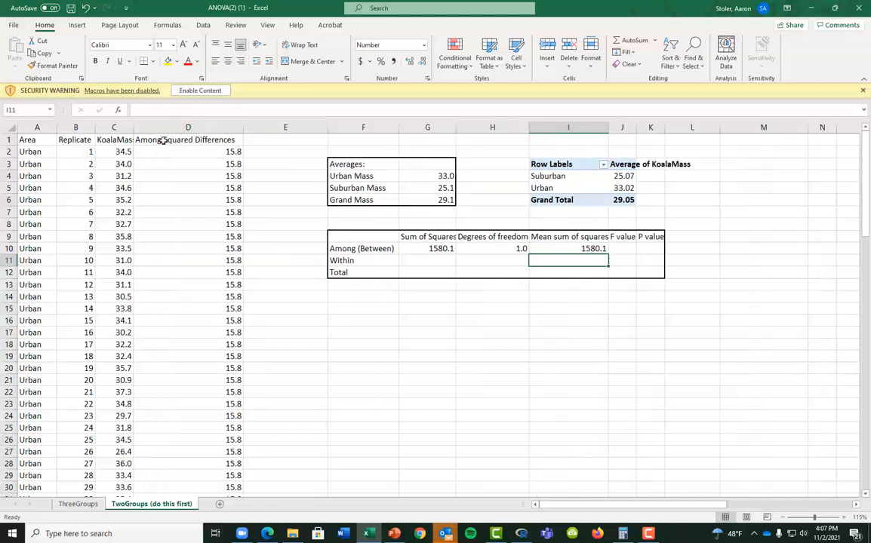
left_click(157, 141)
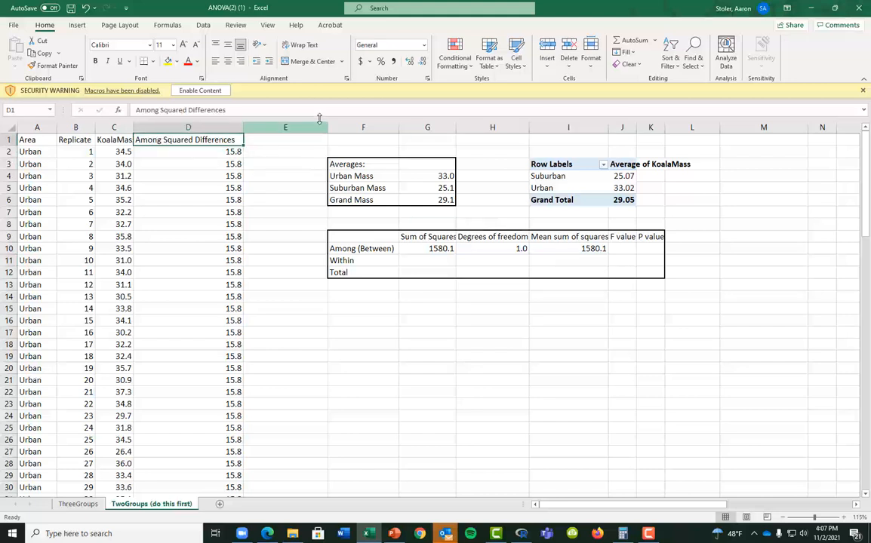
left_click(271, 128)
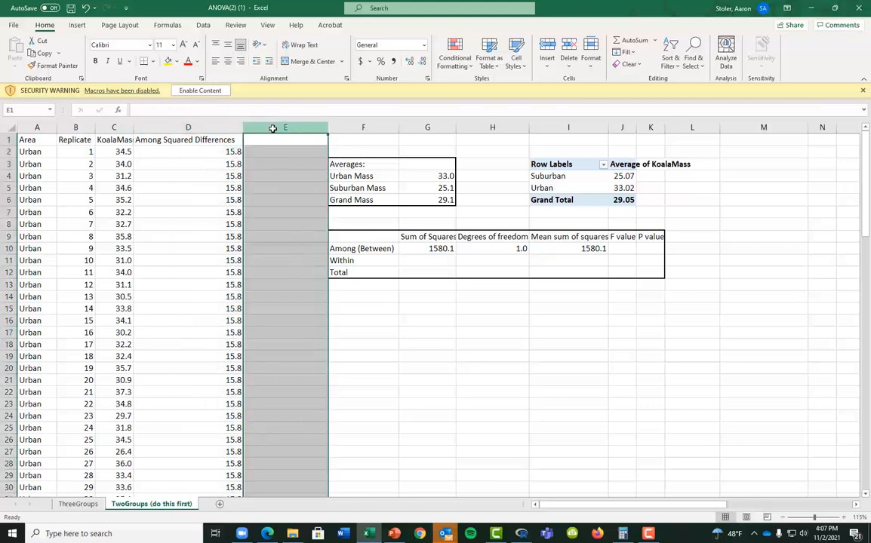
right_click(273, 129)
left_click(332, 214)
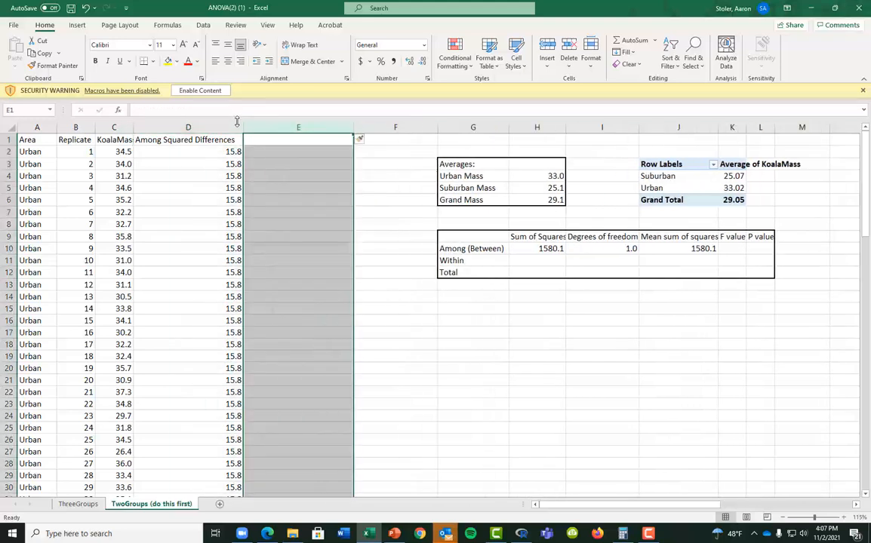
left_click(263, 140)
type("Withi")
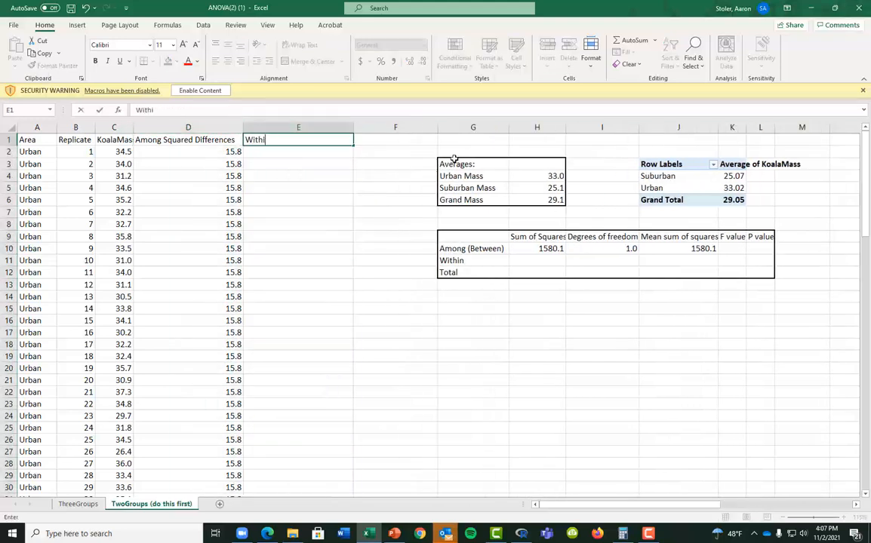
type("n Squared Differences")
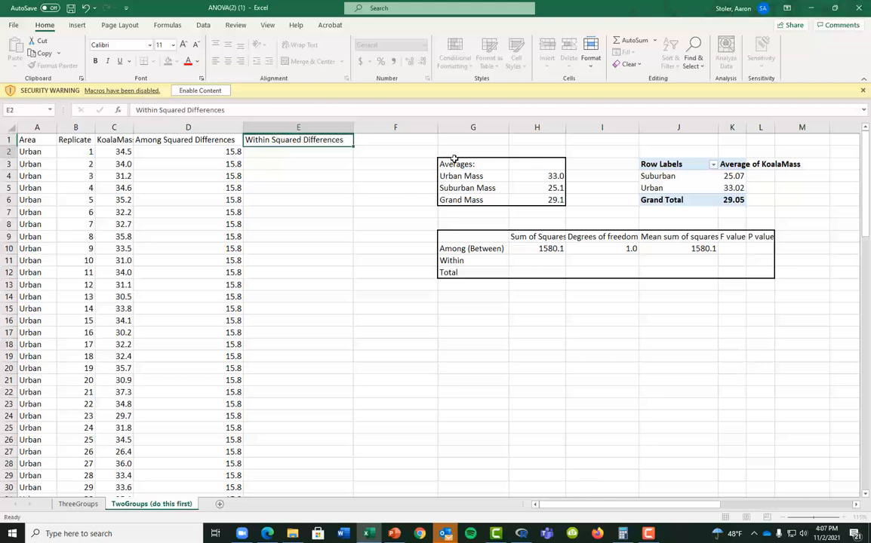
key("Return")
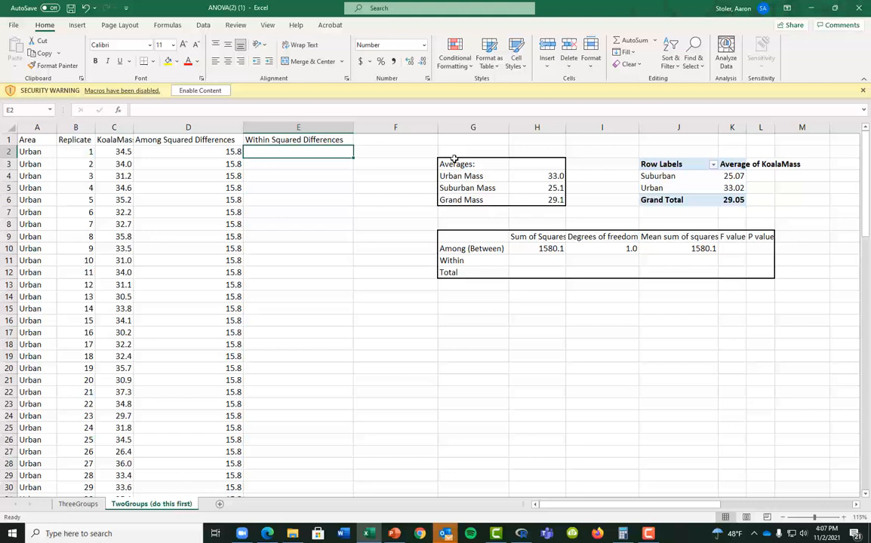
Enter the squared difference of C2 from the Urban mean $H$4 in E2
type("=(")
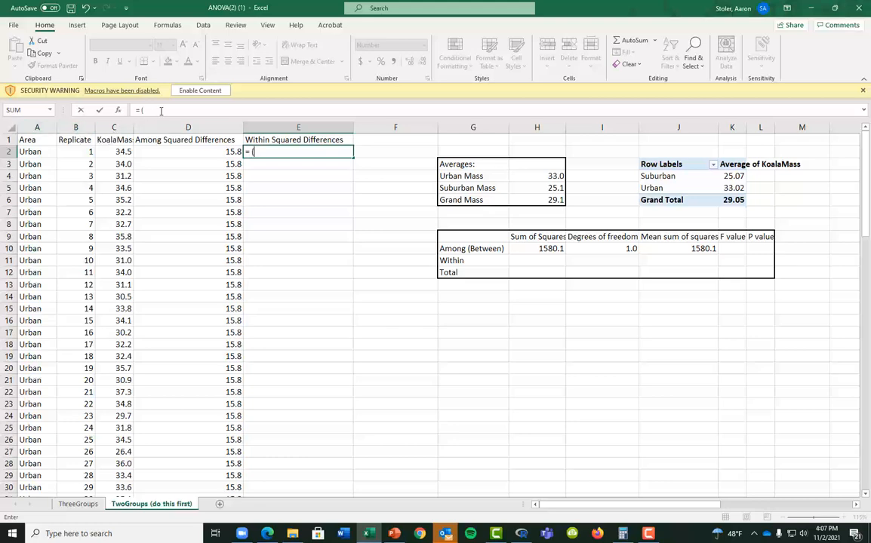
left_click(121, 152)
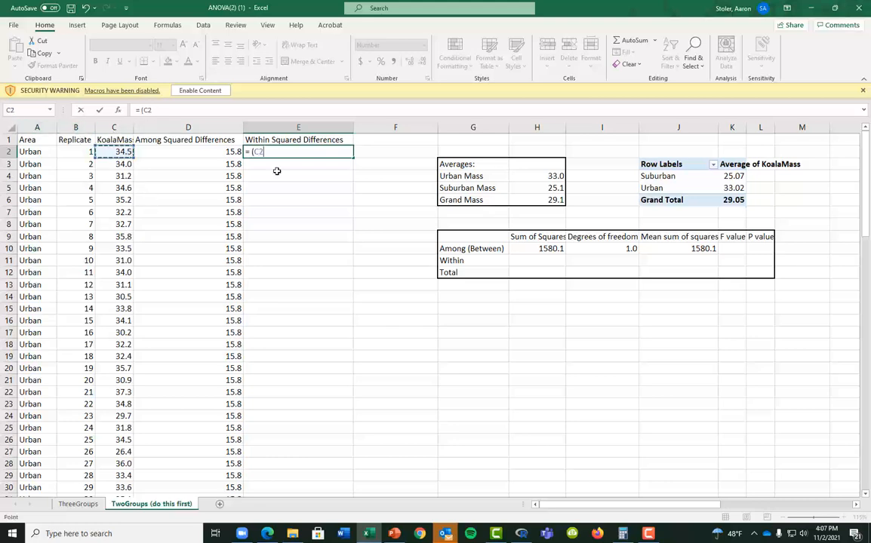
type("-")
left_click(540, 174)
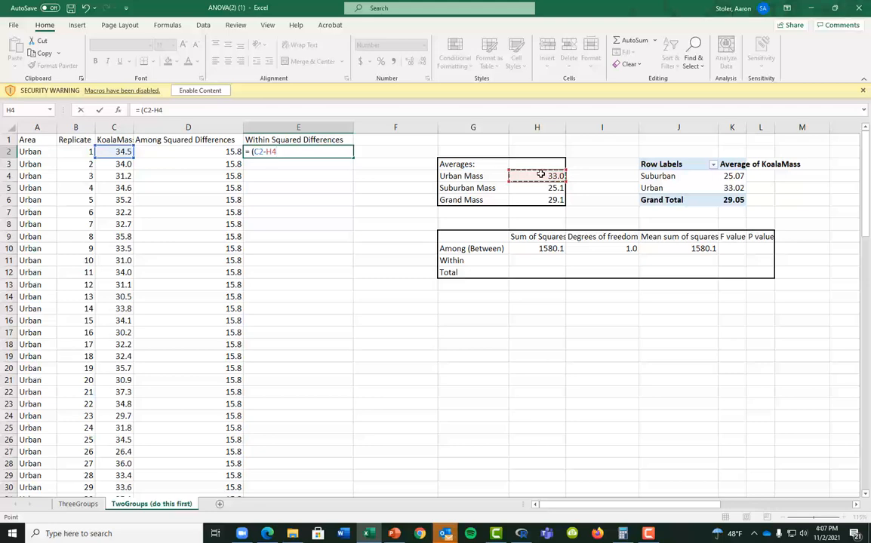
type(")^2")
key("Return")
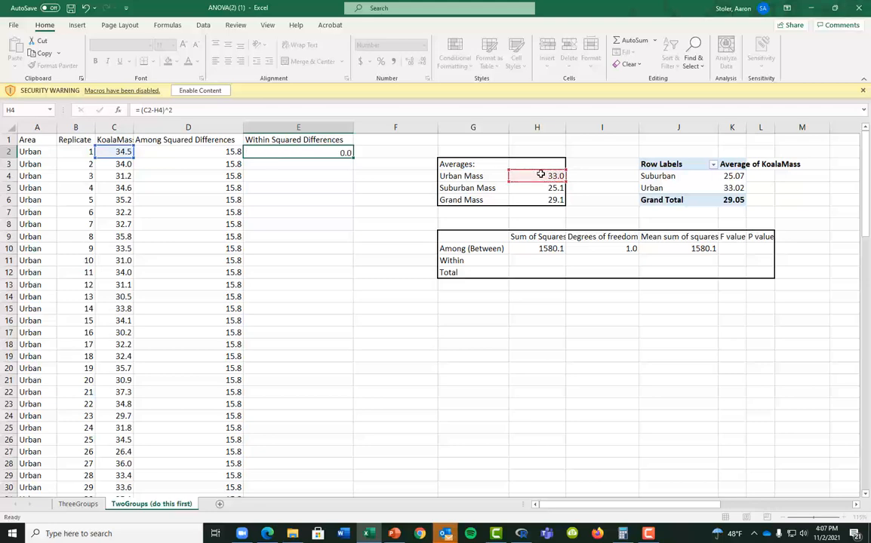
double_click(350, 152)
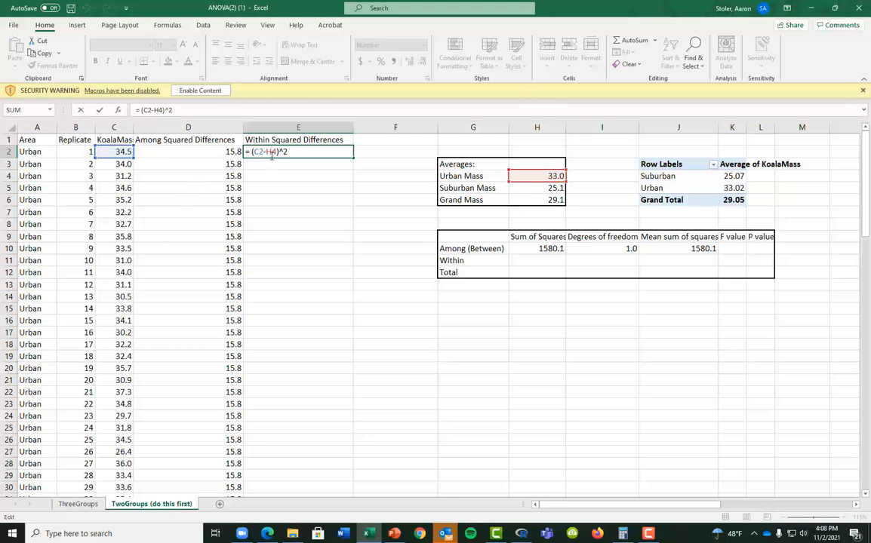
key("Return")
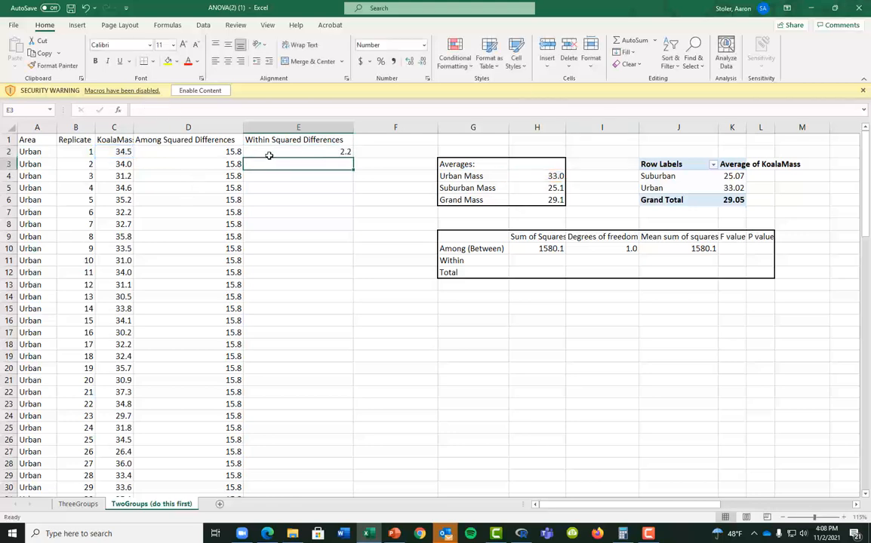
Fill E2's formula down to E52 and point E52 at the Suburban mean $H$5
left_click(269, 155)
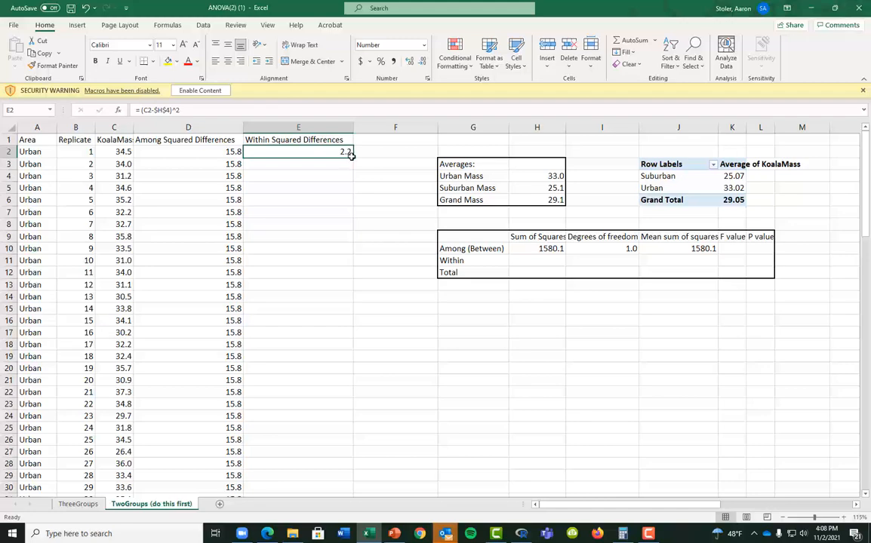
left_click_drag(351, 155, 349, 379)
left_click(274, 379)
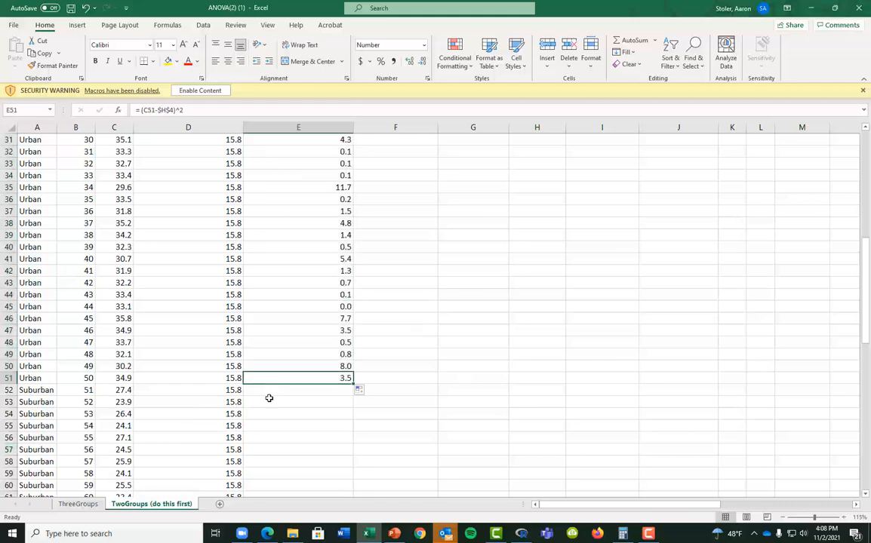
mouse_move(353, 385)
left_mouse_down()
mouse_move(350, 400)
mouse_move(346, 390)
left_mouse_up()
left_click(346, 390)
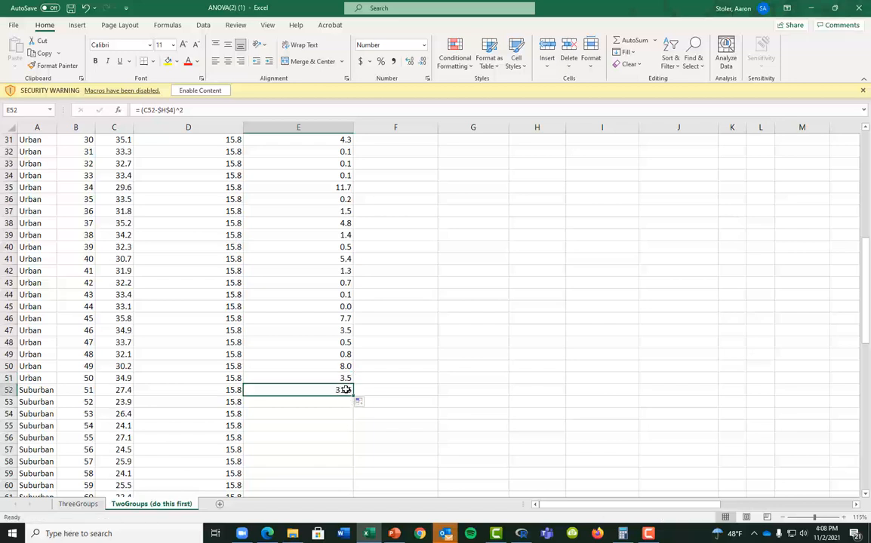
double_click(346, 390)
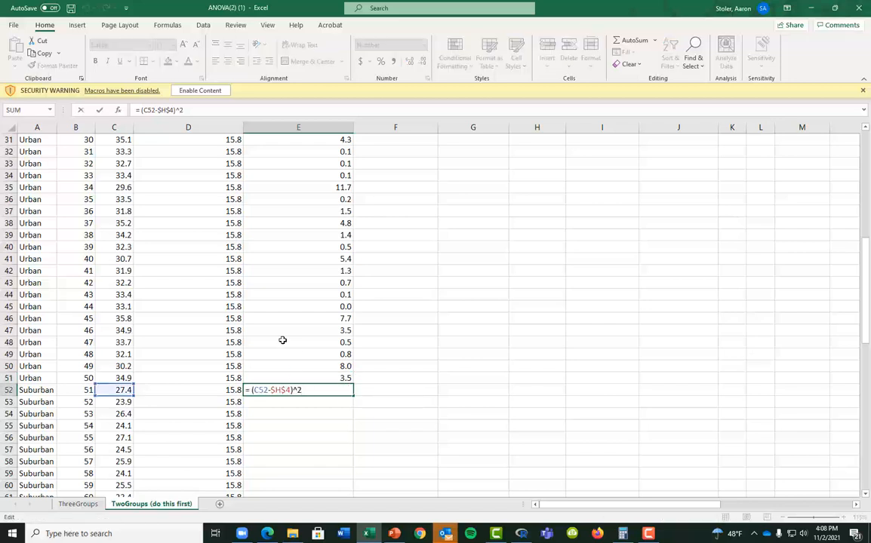
scroll(304, 350, "up", 10)
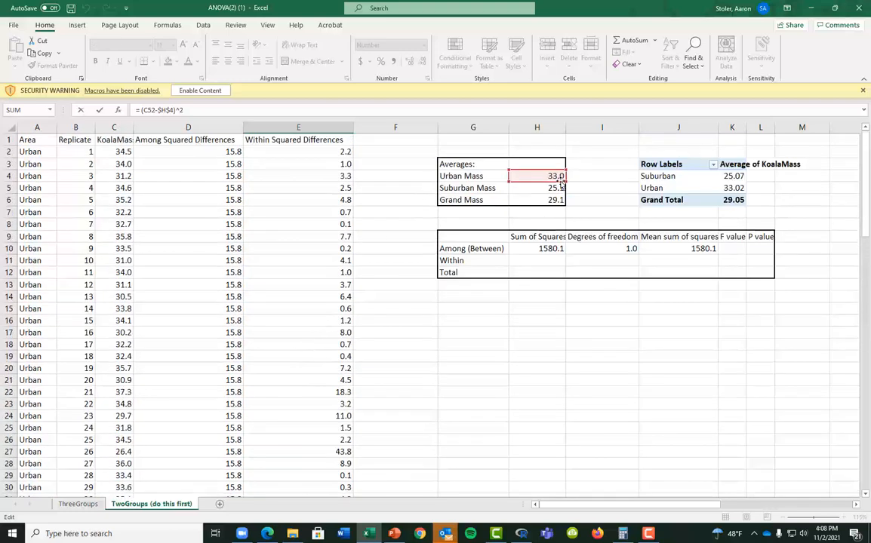
left_click_drag(562, 182, 562, 193)
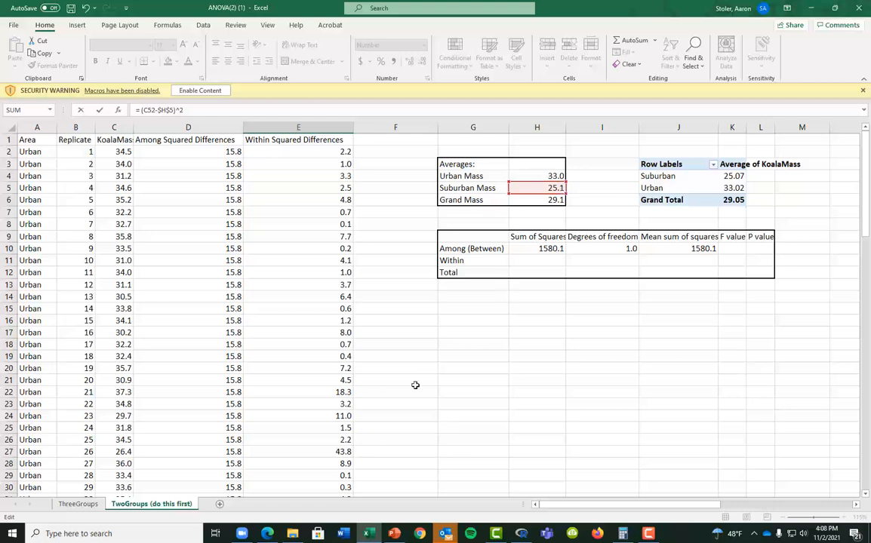
key("Return")
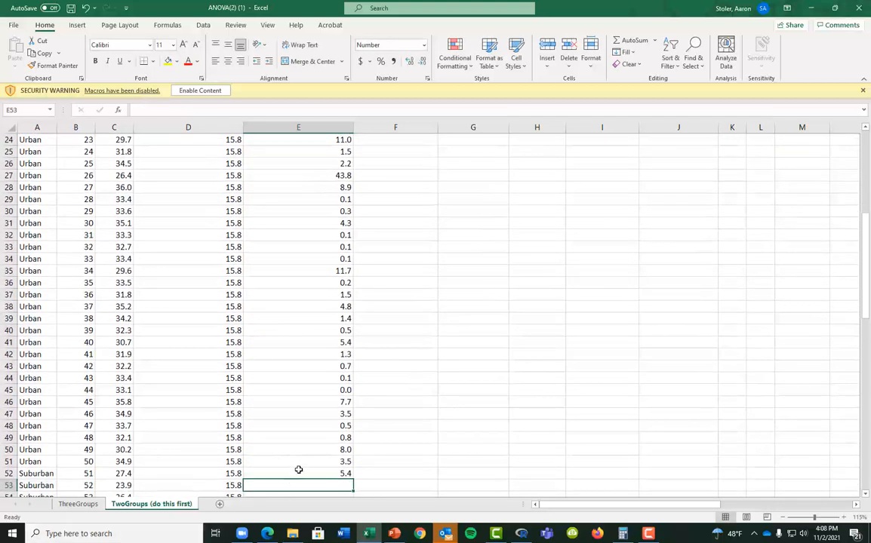
Fill E52's formula down through row 101
left_click(306, 471)
double_click(353, 479)
scroll(354, 485, "down", 2)
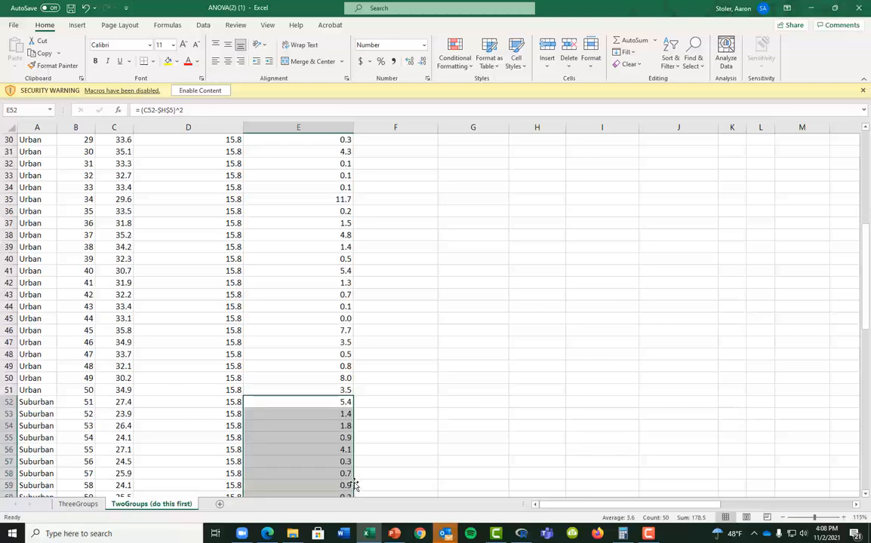
scroll(354, 485, "down", 19)
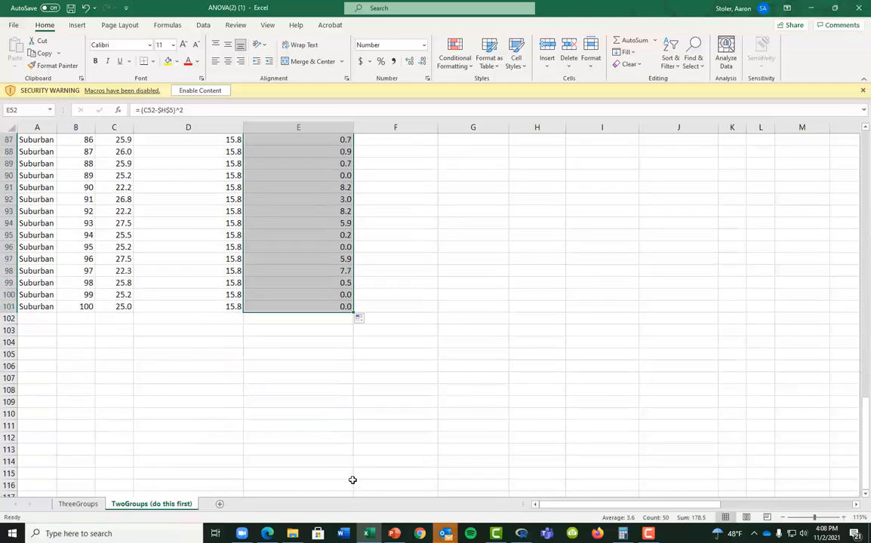
scroll(352, 480, "up", 20)
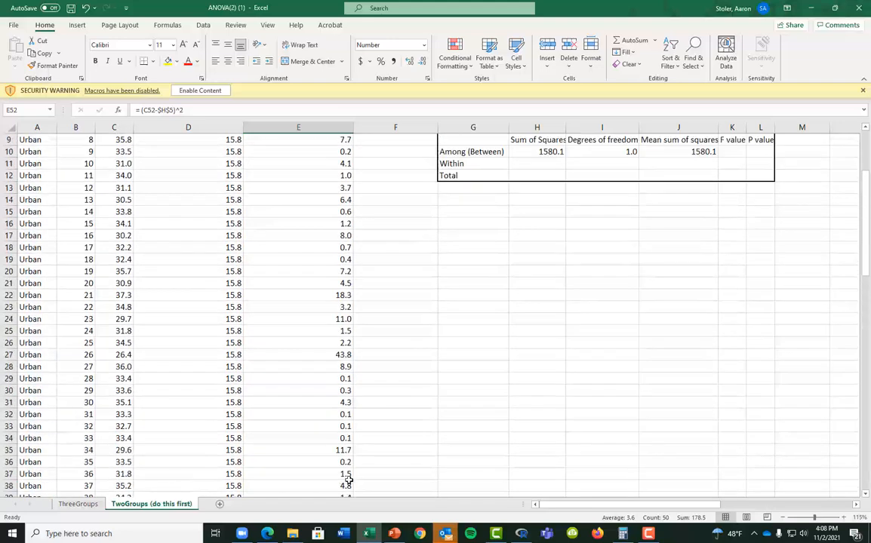
scroll(349, 480, "up", 3)
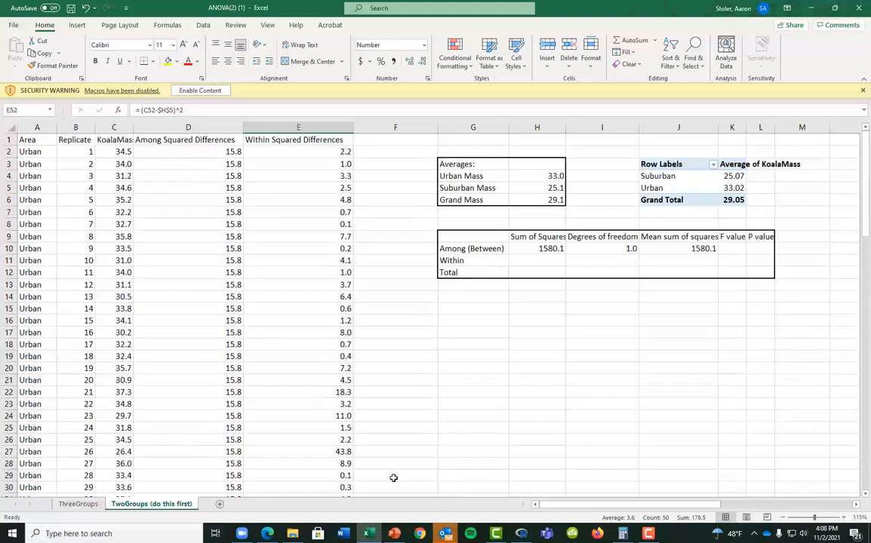
Enter =SUM(E2:E101) in H11 for a within sum of squares of 384.1
left_click(526, 256)
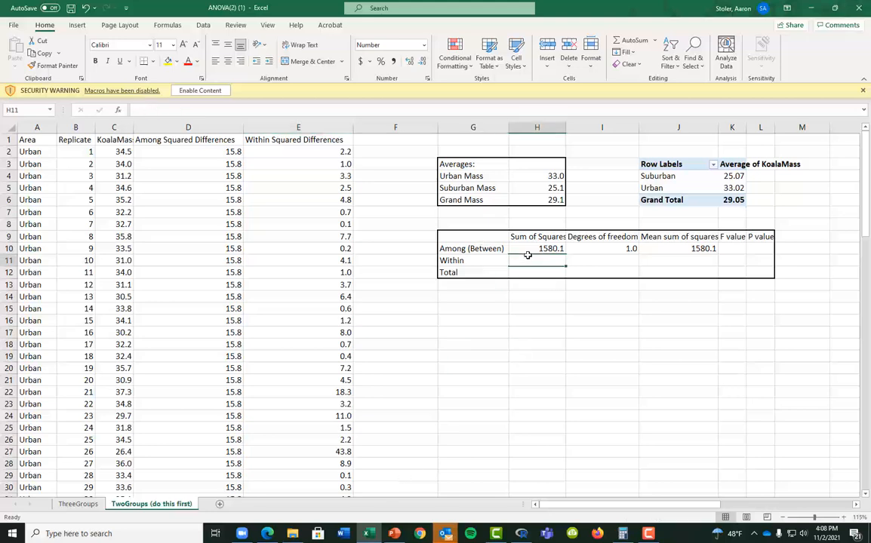
type("=sum(")
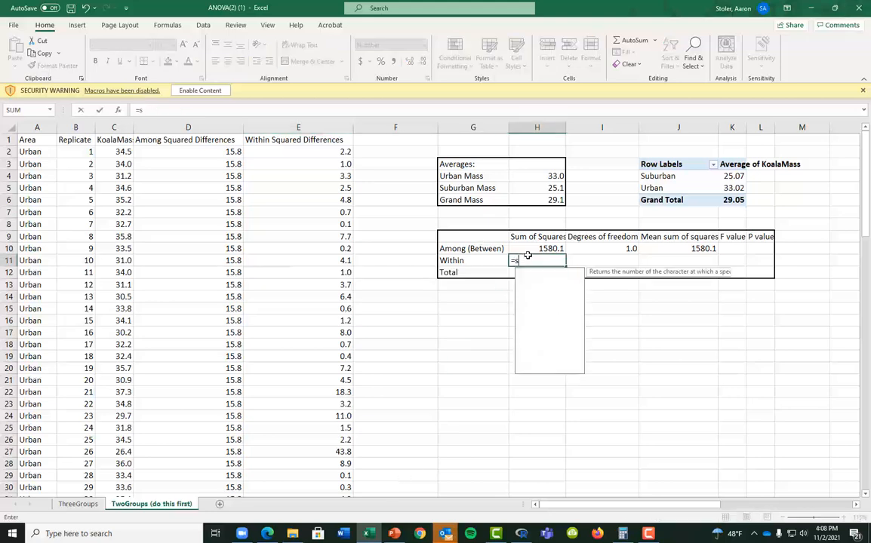
key("Left")
key("Left")
key("Left")
key("Left")
key("Right")
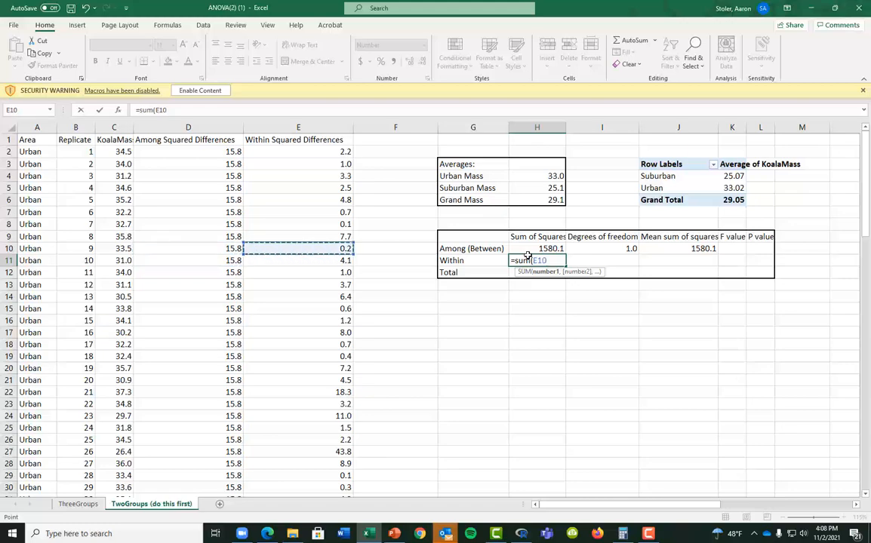
key("ctrl+Up")
key("Down")
key("ctrl+shift+Down")
key("Return")
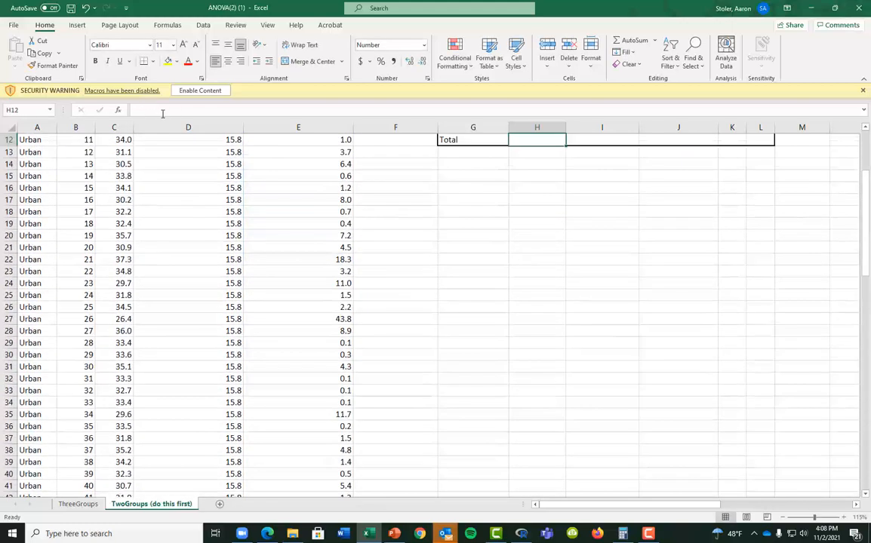
scroll(302, 204, "up", 4)
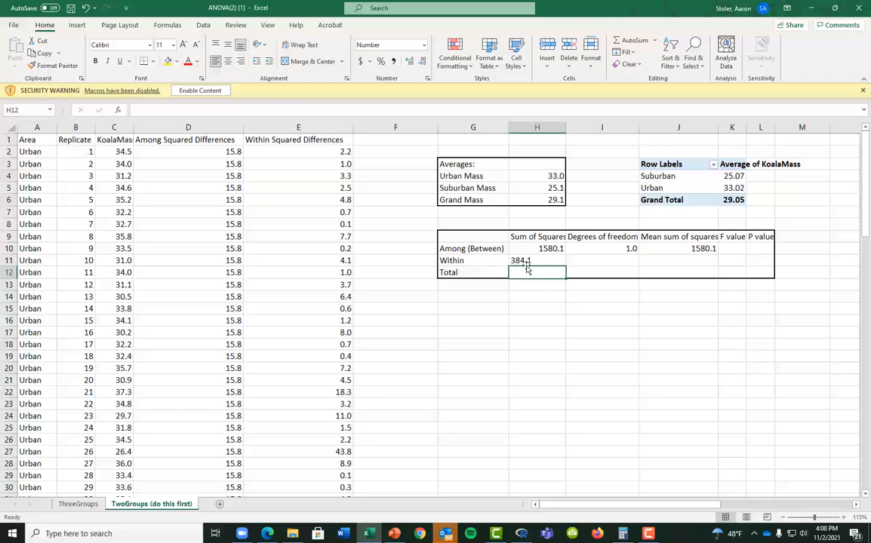
Enter =2*(50-1) in I11 for 98 within degrees of freedom
left_click(586, 260)
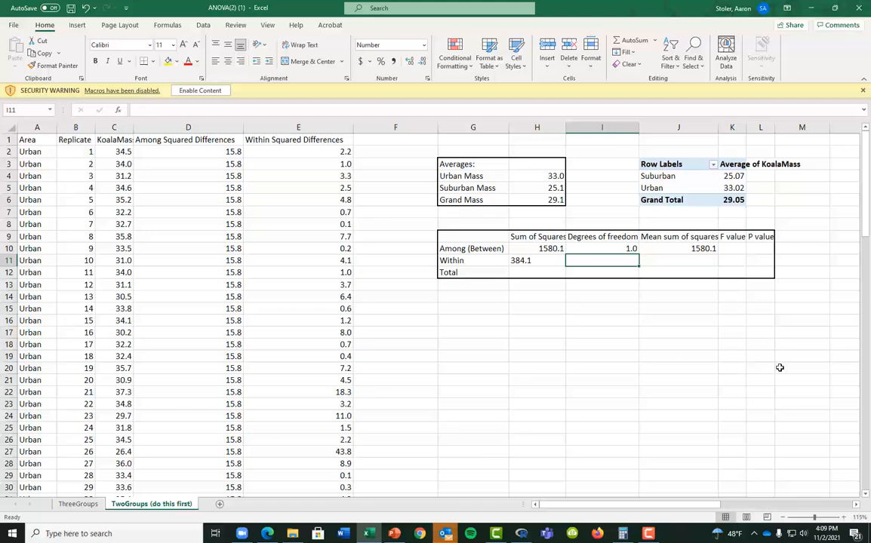
type("=")
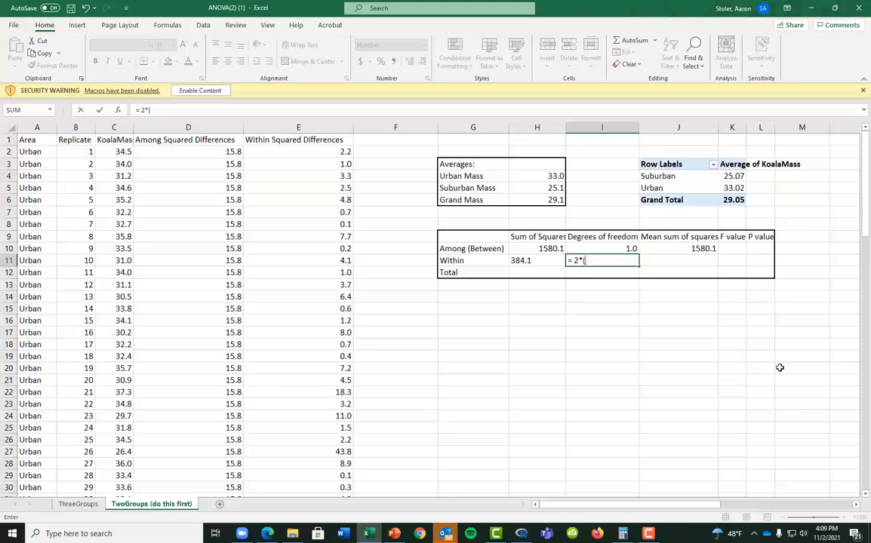
type("2*(50-1")
key("Return")
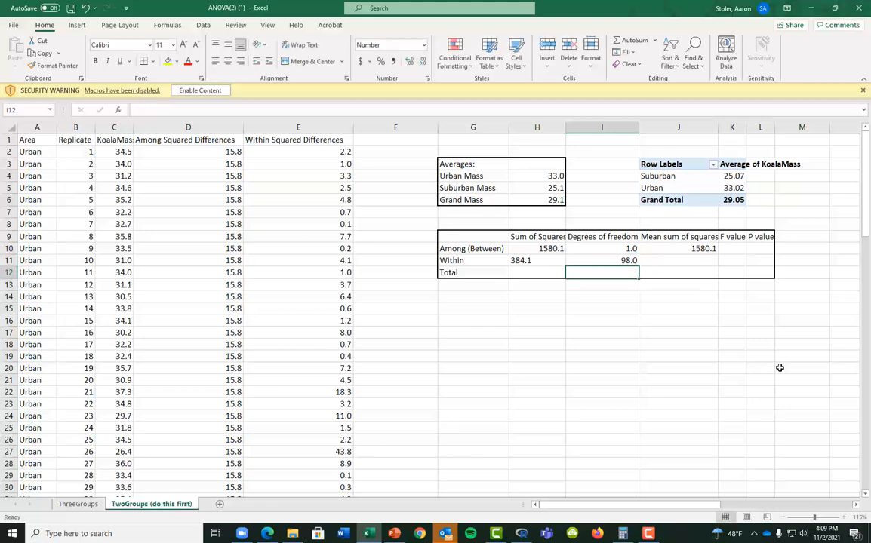
Compute the within mean square =H11/I11 (3.9) in J11
key("Right")
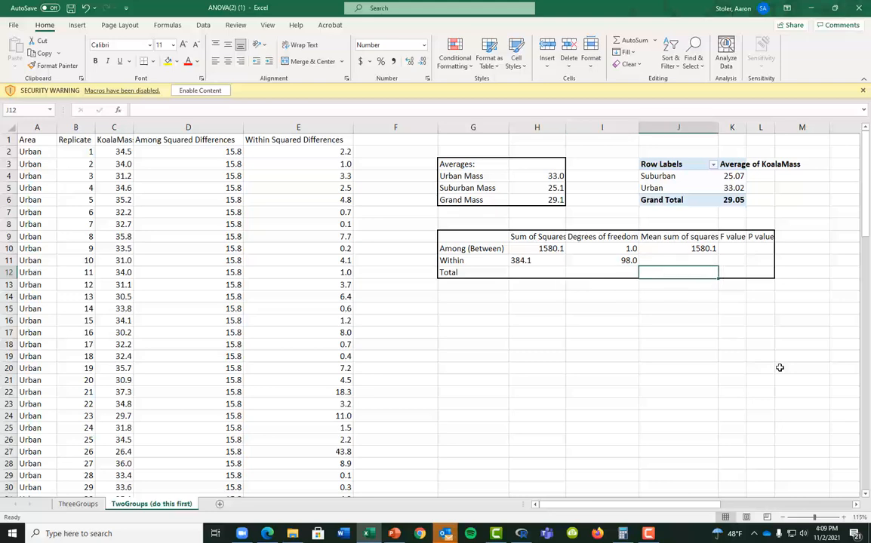
key("Up")
type("=")
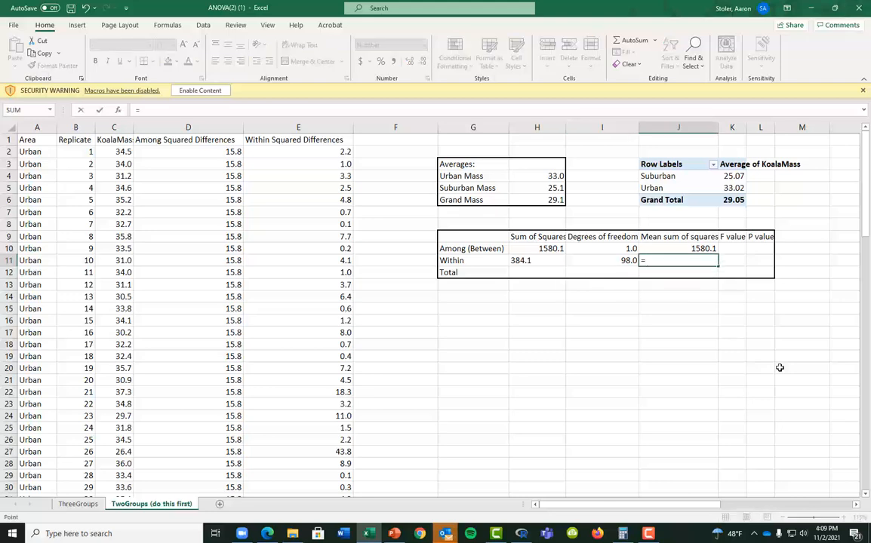
key("Left")
key("Left")
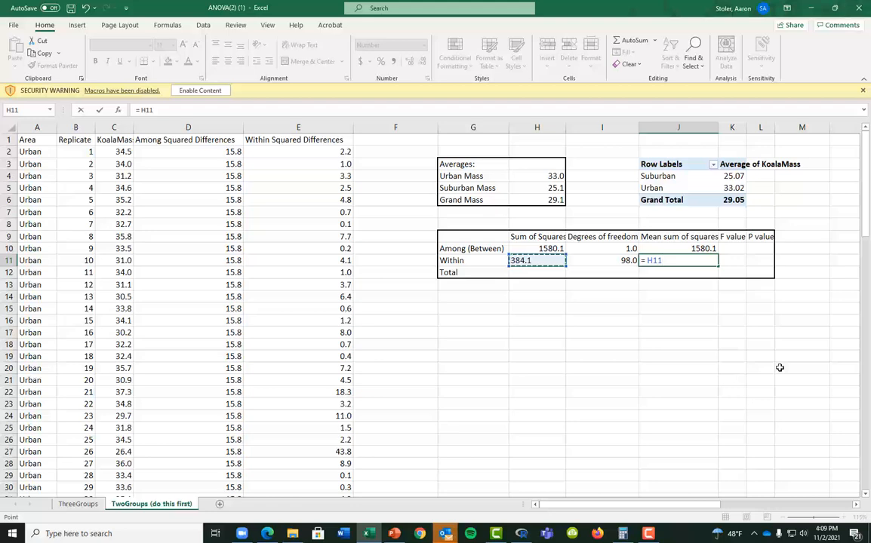
type("/")
key("Left")
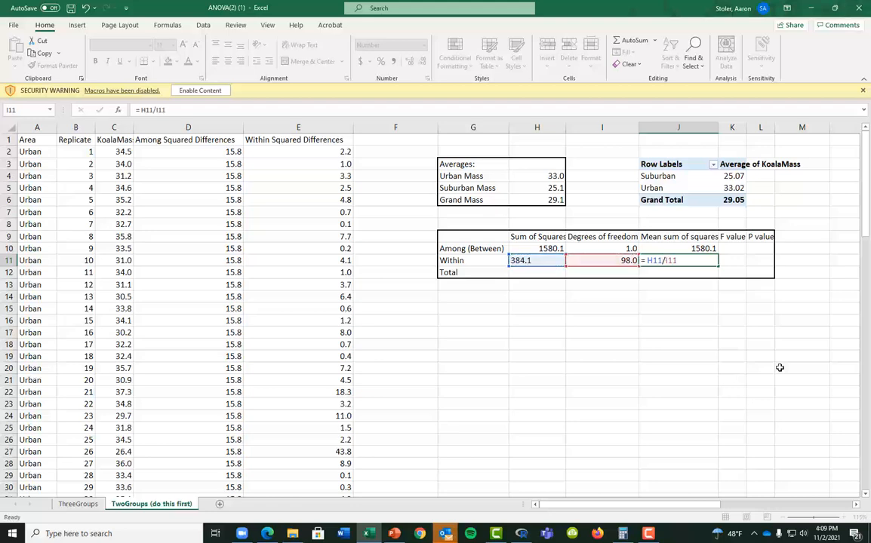
key("Return")
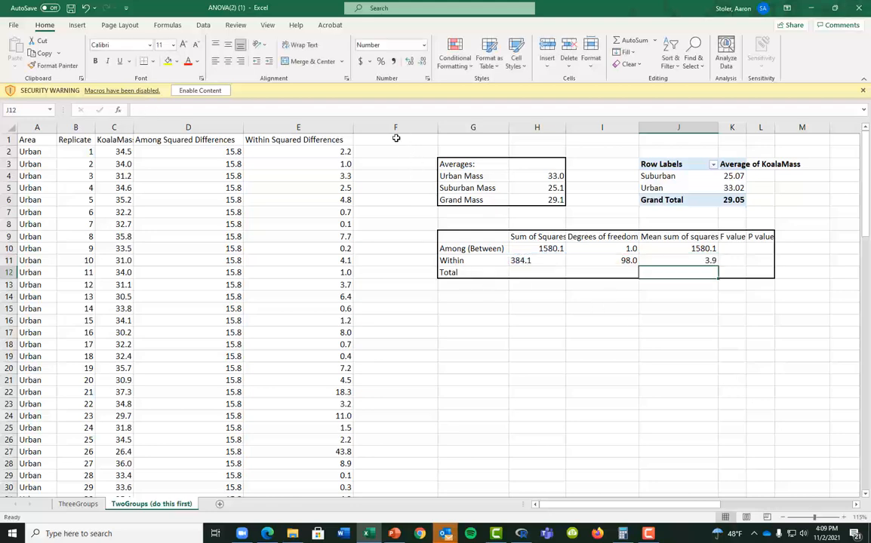
Insert a blank column F headed 'Total Squared Differences'
left_click(398, 127)
right_click(411, 126)
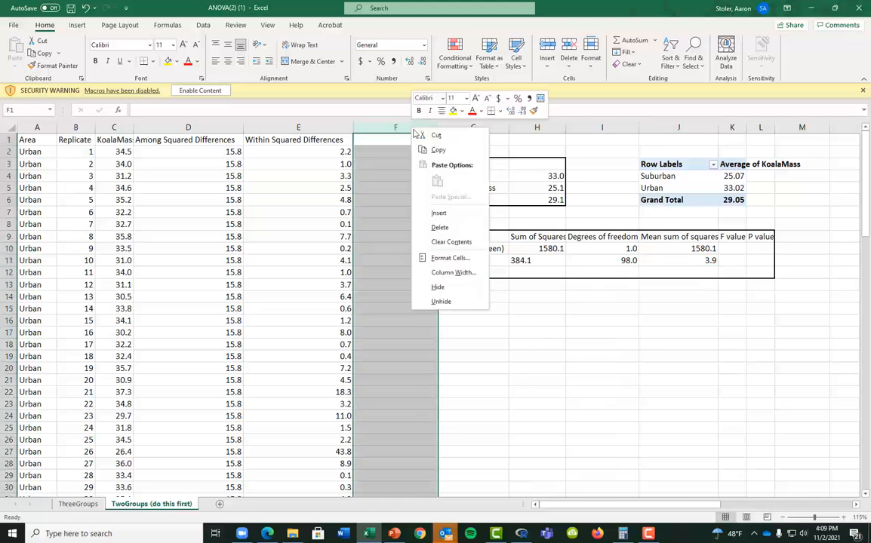
left_click(453, 214)
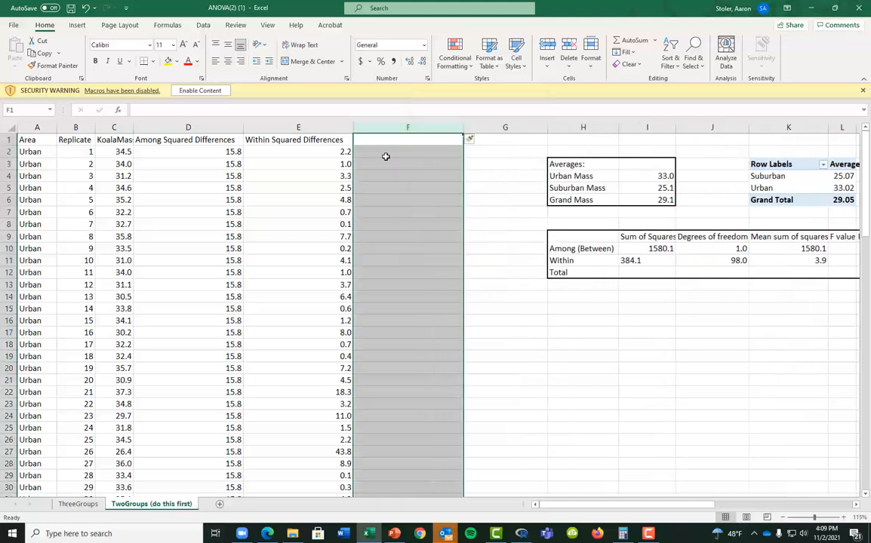
left_click(386, 143)
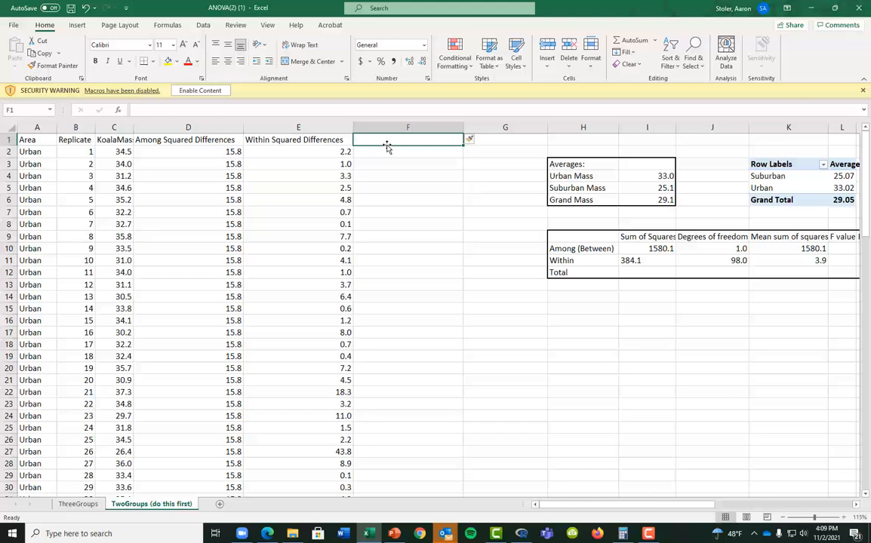
type("total")
key("BackSpace")
key("BackSpace")
key("BackSpace")
key("BackSpace")
key("BackSpace")
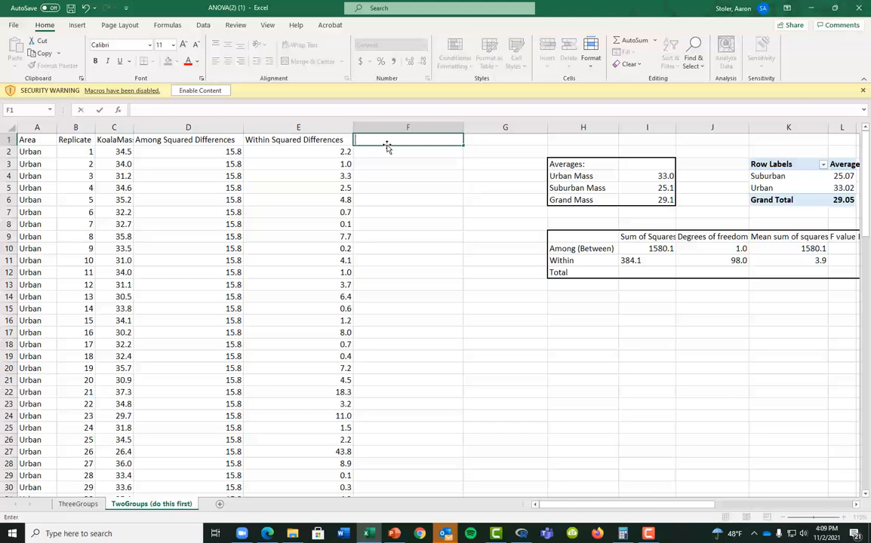
type("G")
key("BackSpace")
type("Total Squared ")
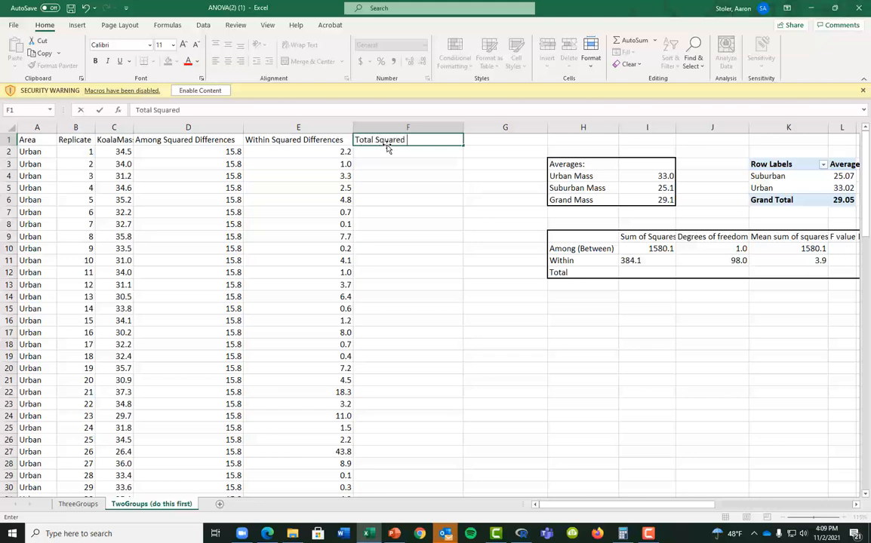
type("Differences")
key("Return")
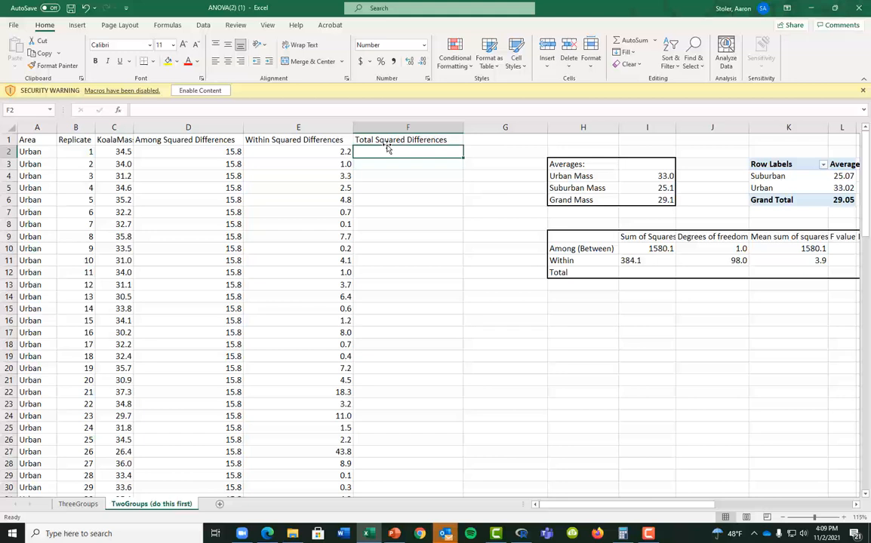
Enter =(C2-$I$6)^2 in F2, with the grand mass reference made absolute
type("=")
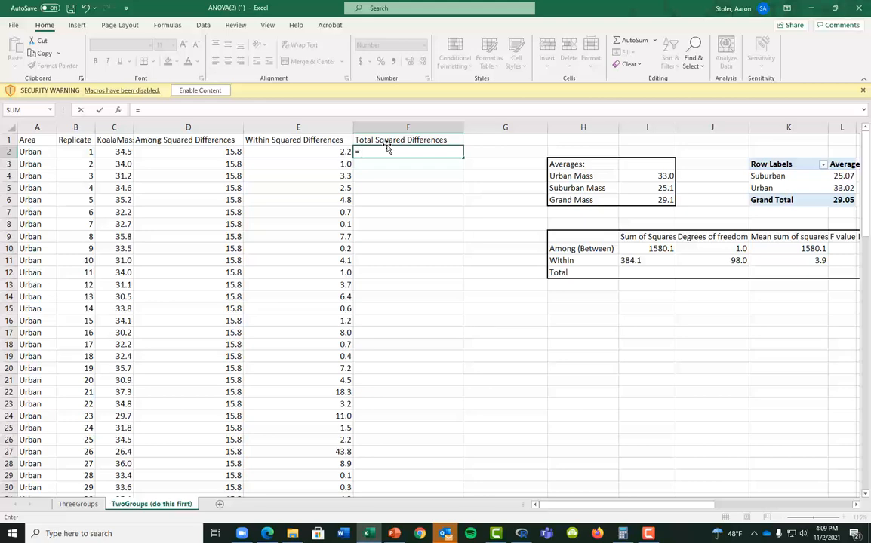
key("Left")
key("Left")
key("Left")
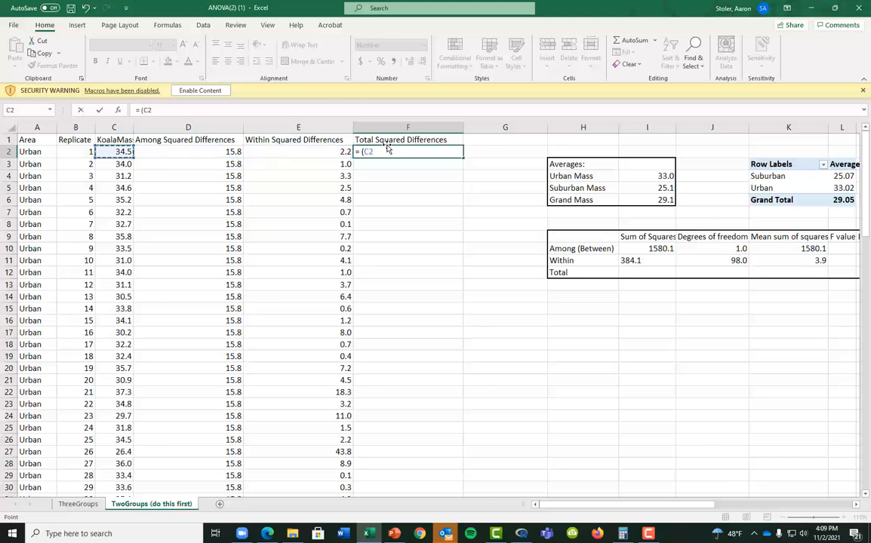
type("-")
left_click(653, 202)
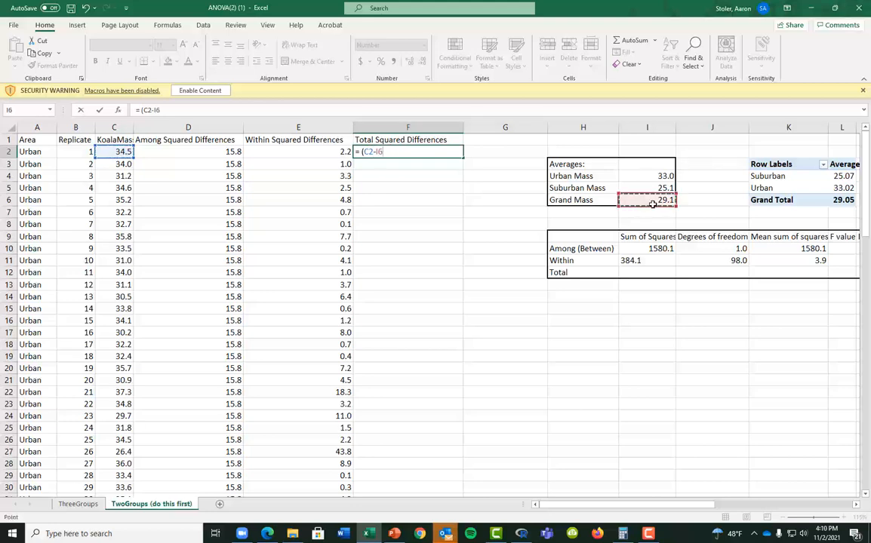
type(")^2")
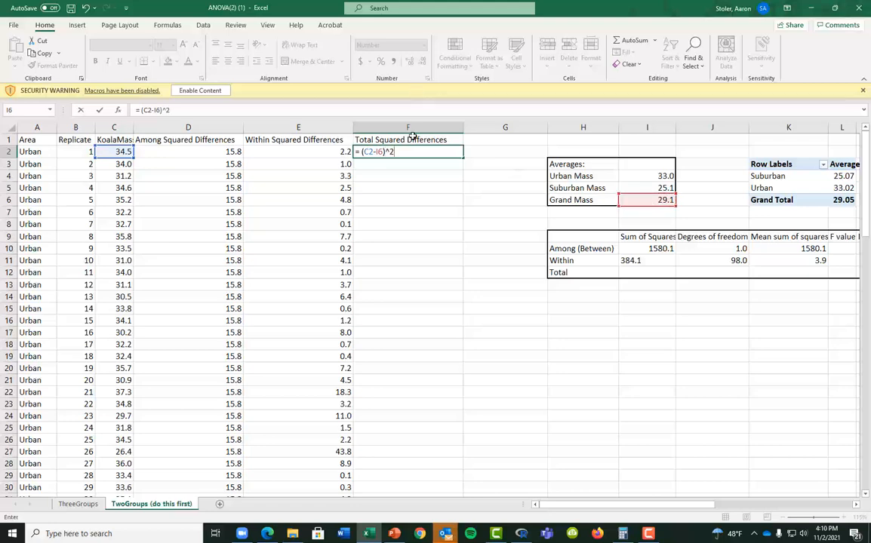
left_click(380, 154)
key("F4")
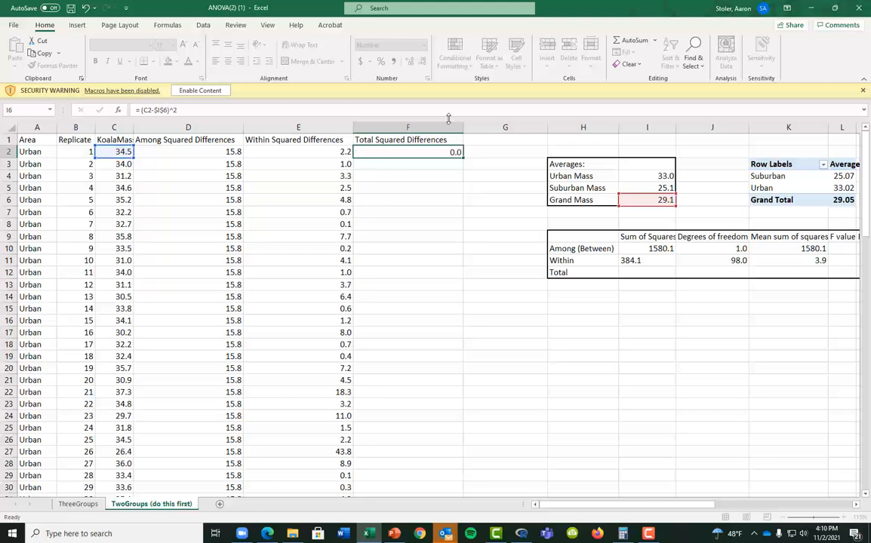
key("Return")
Check F2's formula and fill it down through row 101
left_click(452, 152)
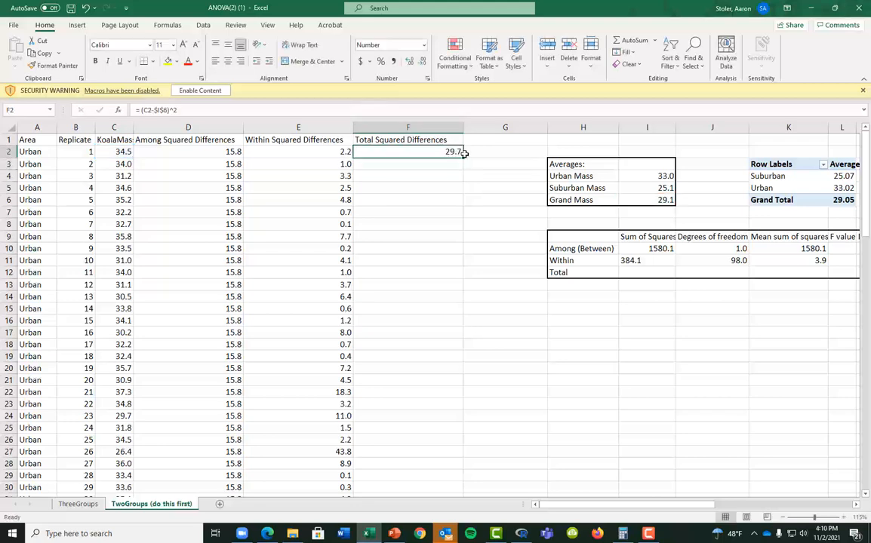
double_click(387, 151)
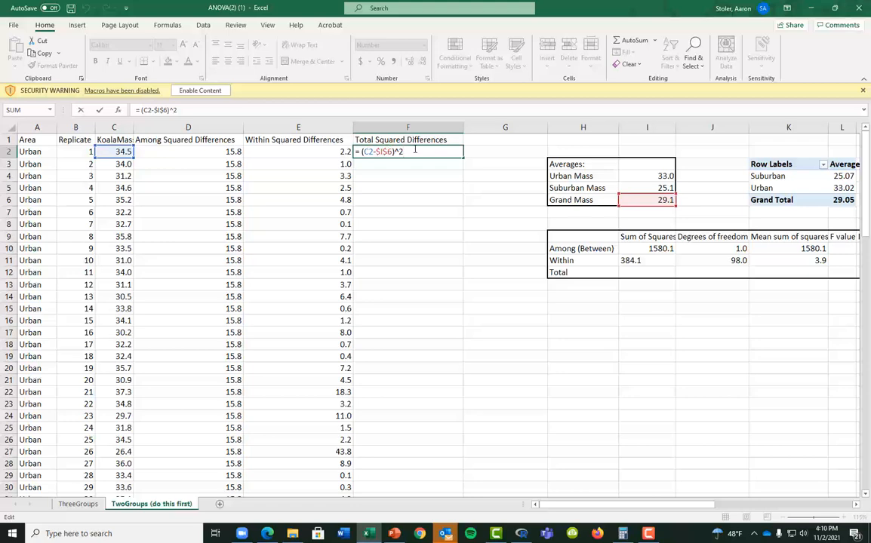
key("Escape")
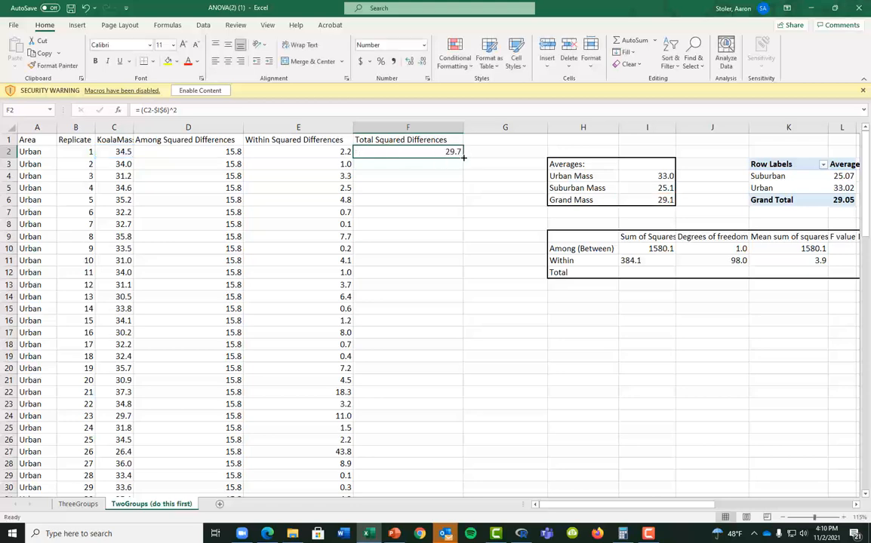
left_click_drag(463, 157, 420, 453)
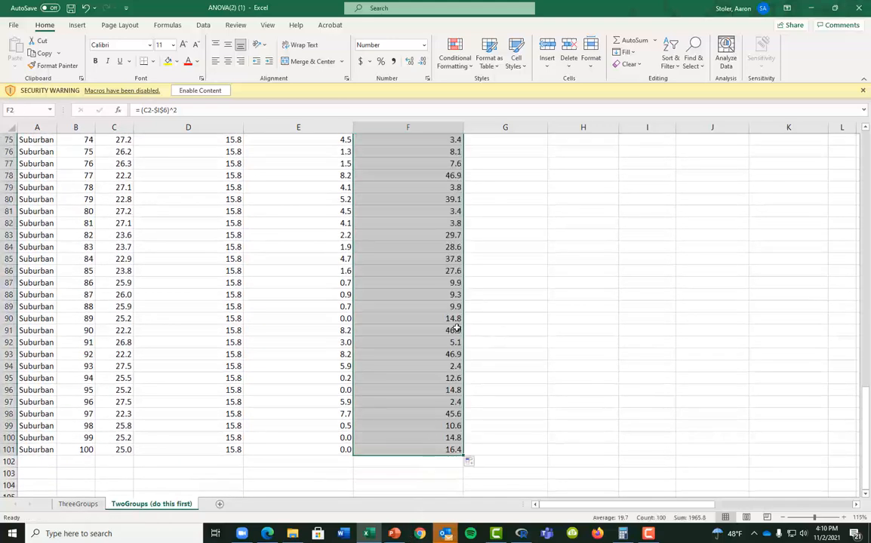
scroll(456, 330, "up", 20)
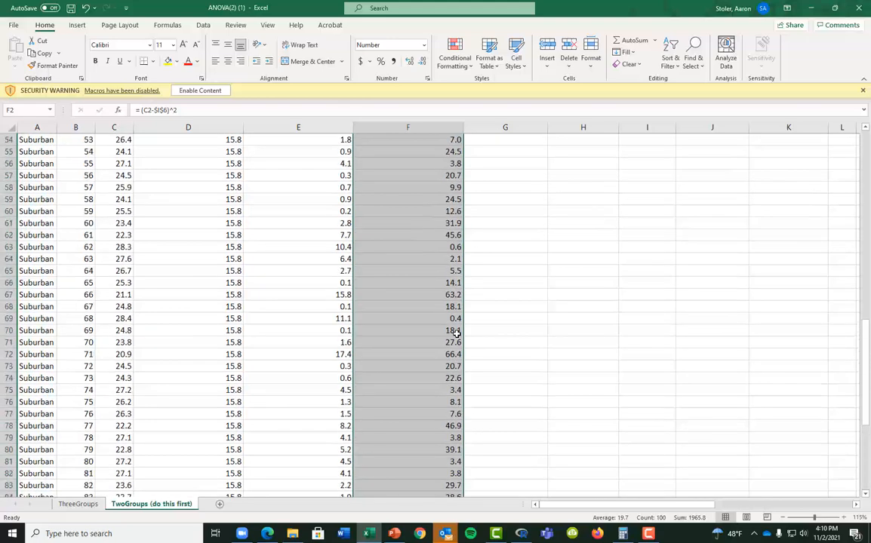
Enter =SUM(F2:F101) in I12 for a total sum of squares of 1965.8
left_click(653, 269)
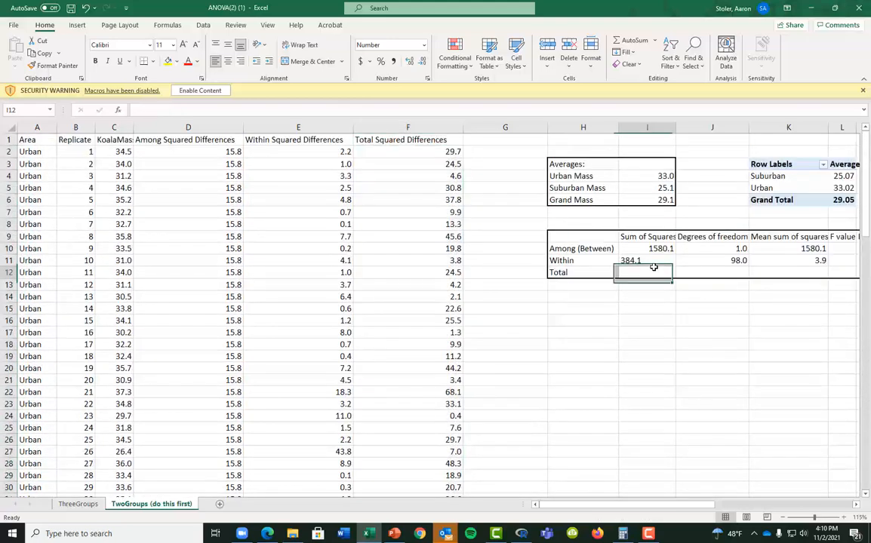
type("=sum(")
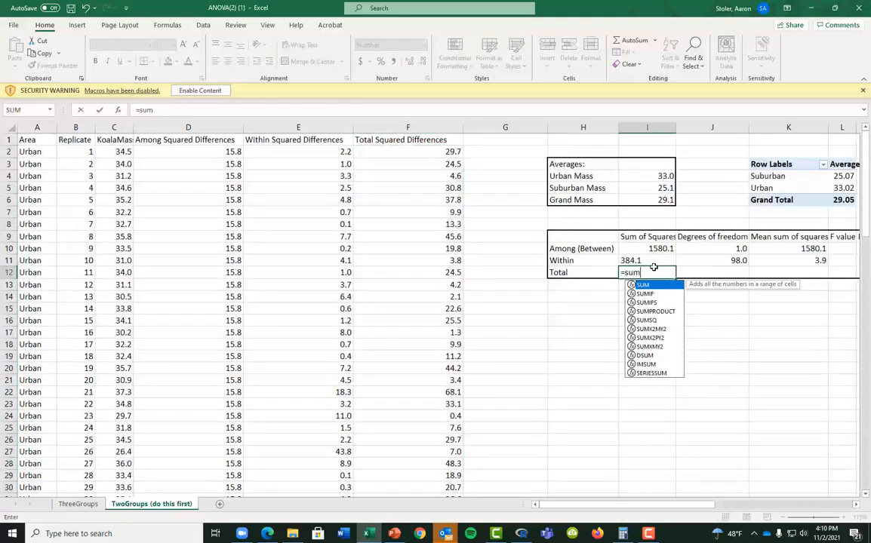
key("Left")
key("Left")
key("Left")
key("ctrl+Up")
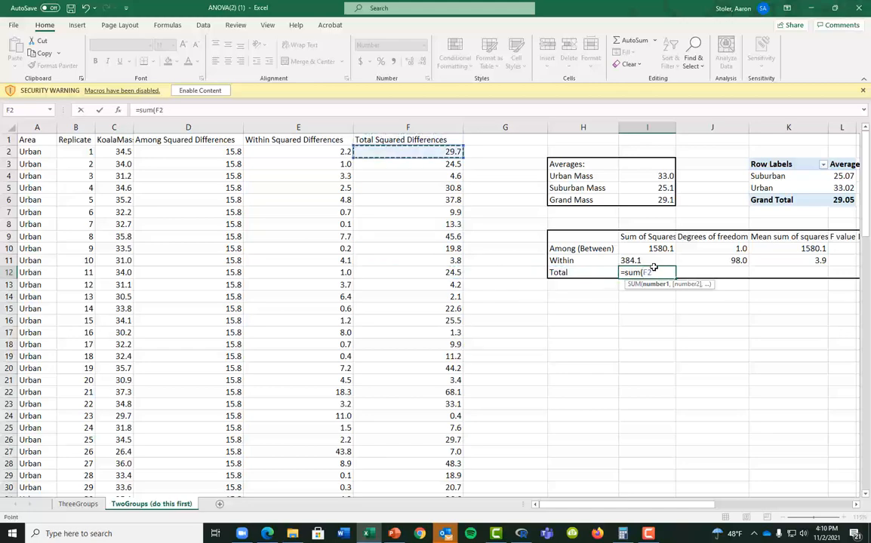
key("Down")
key("ctrl+shift+Down")
key("Return")
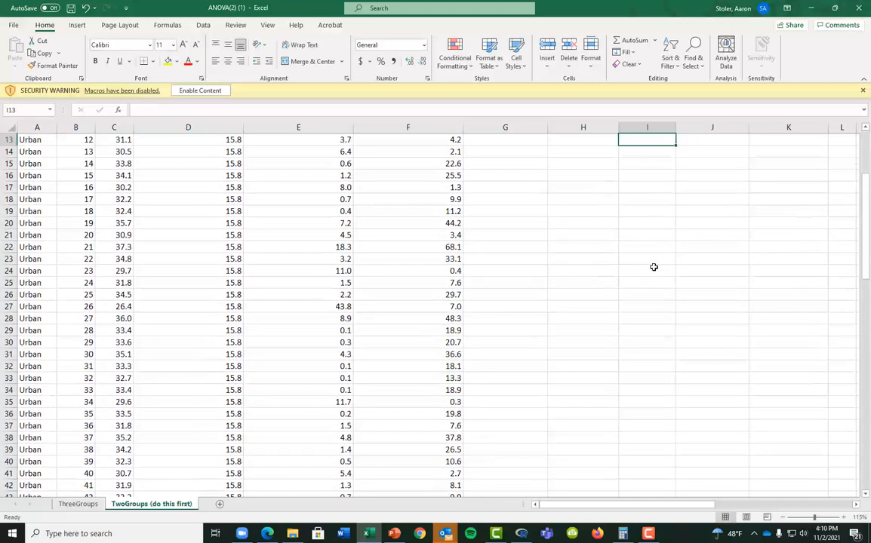
scroll(654, 266, "up", 4)
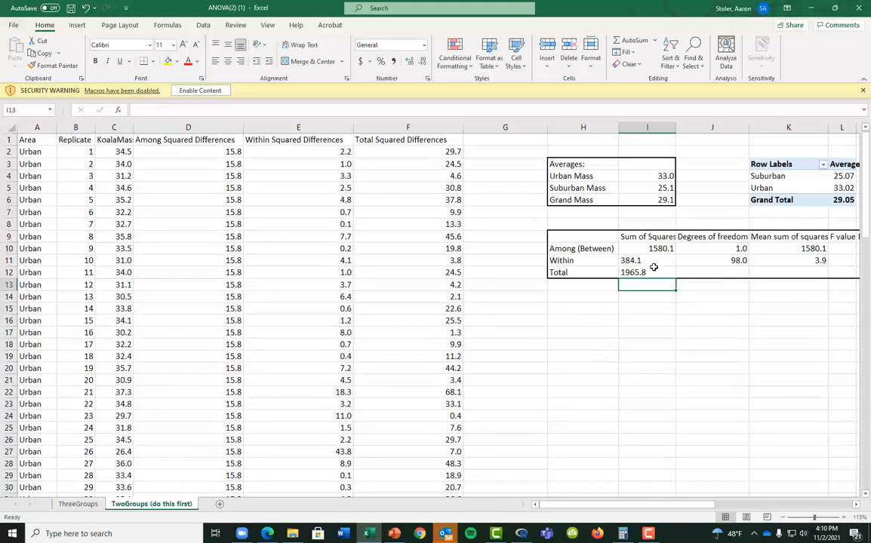
Enter 99 total degrees of freedom in J12 and mean square =I12/J12 (19.9) in K12
left_click(713, 272)
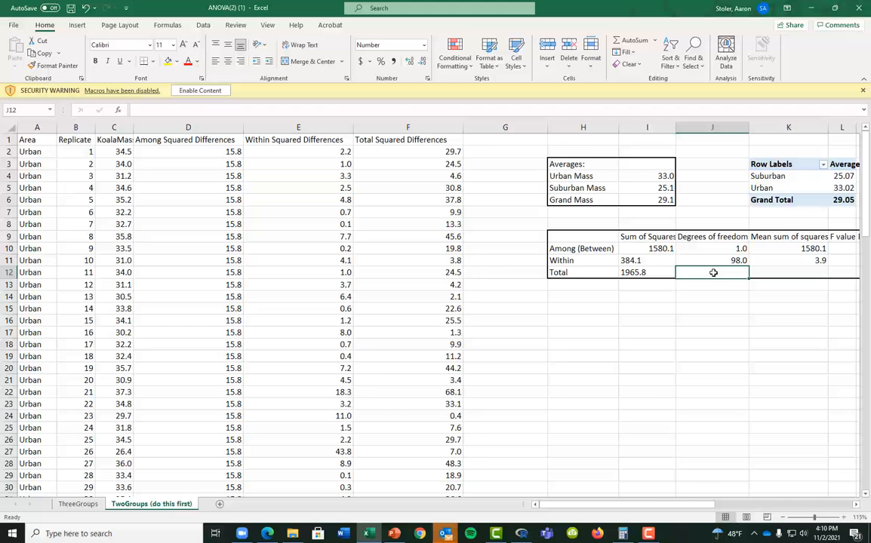
type("=")
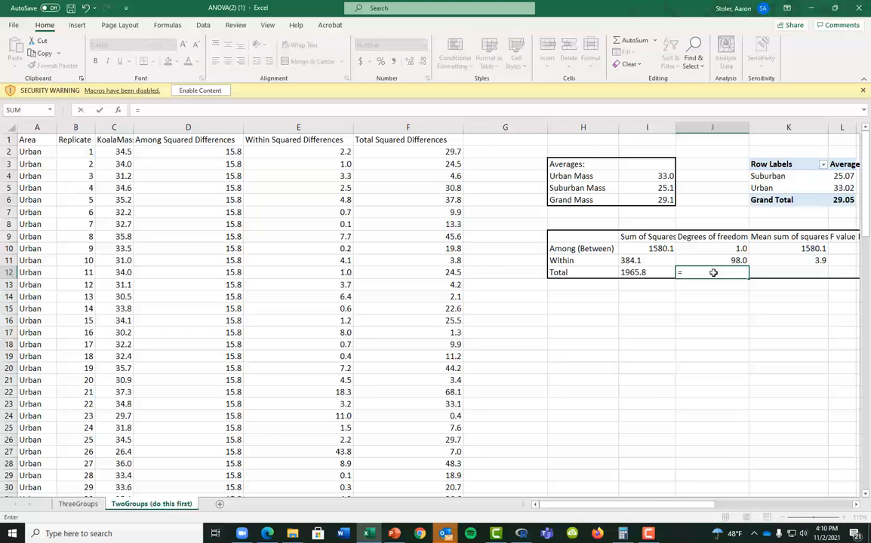
type("2*50-1")
key("Return")
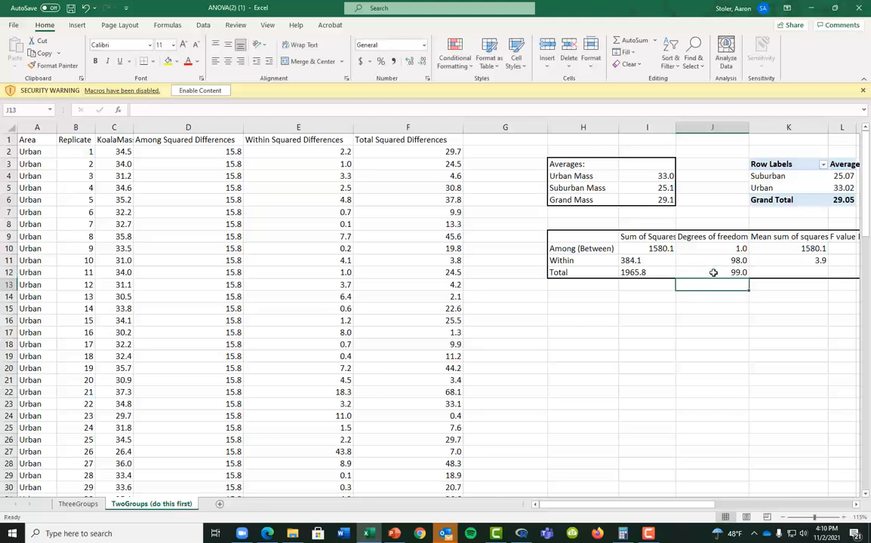
left_click(779, 273)
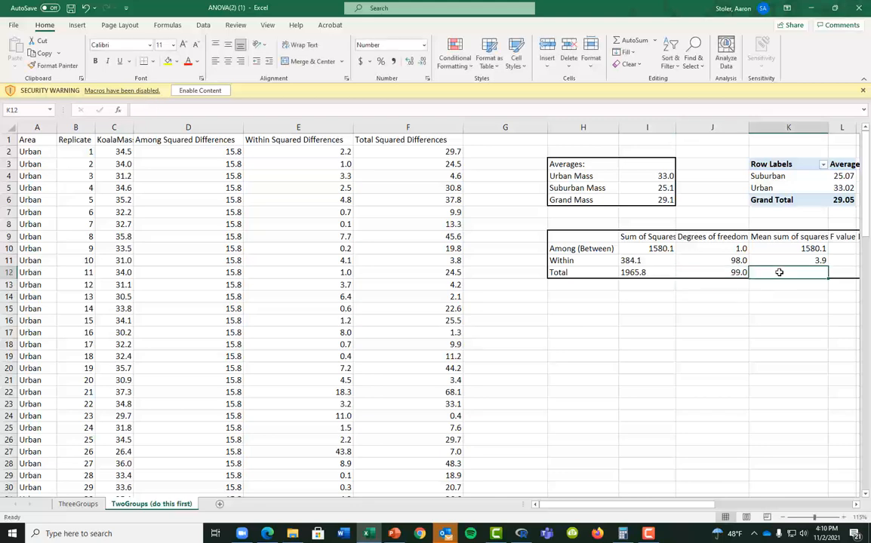
type("=")
key("Left")
key("Left")
type("/")
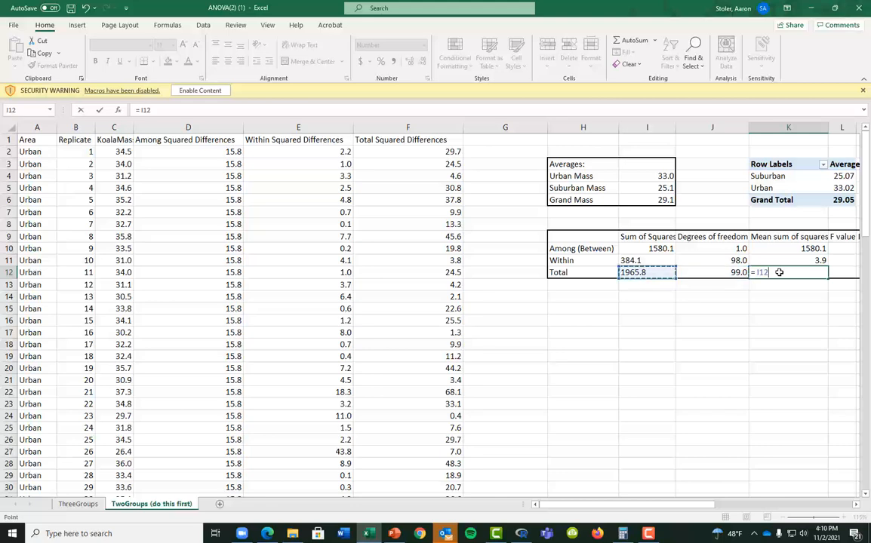
key("Left")
key("ctrl+Return")
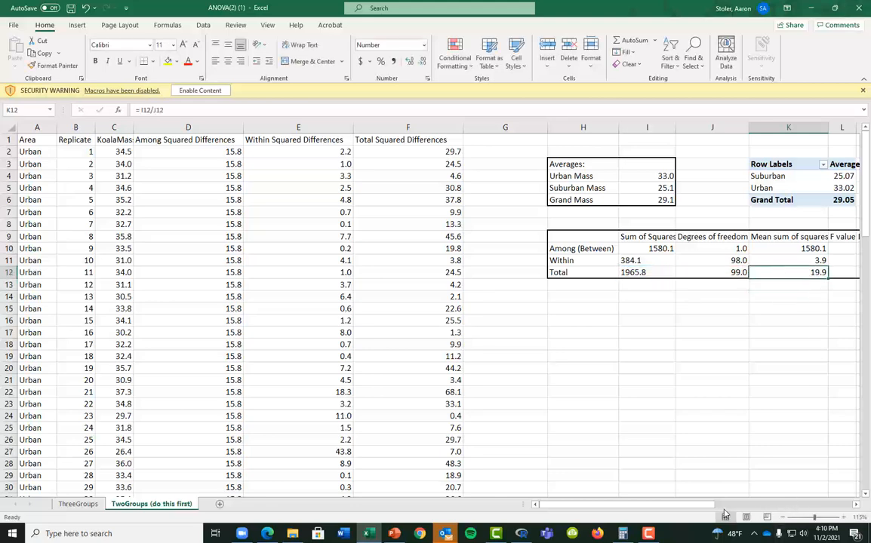
scroll(657, 462, "right", 4)
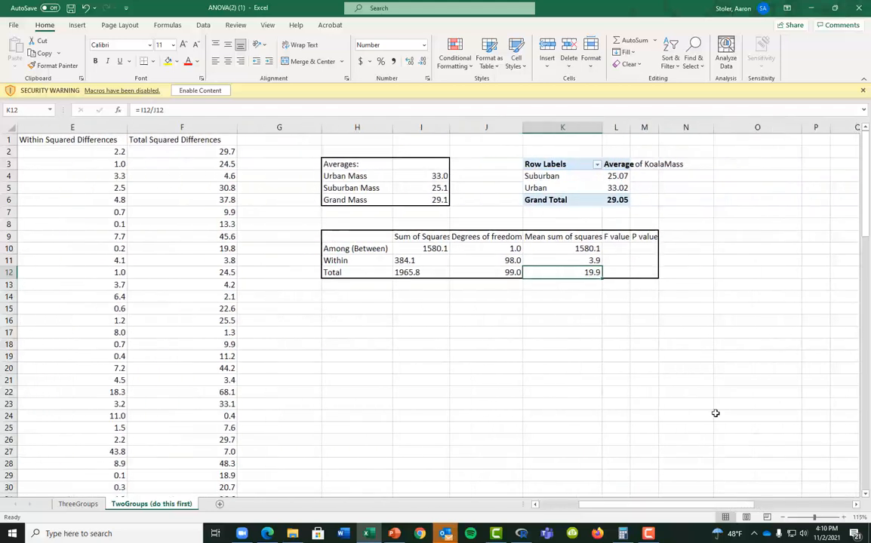
Compute the Among F value as among mean square over within mean square, giving 403.1
left_click(622, 248)
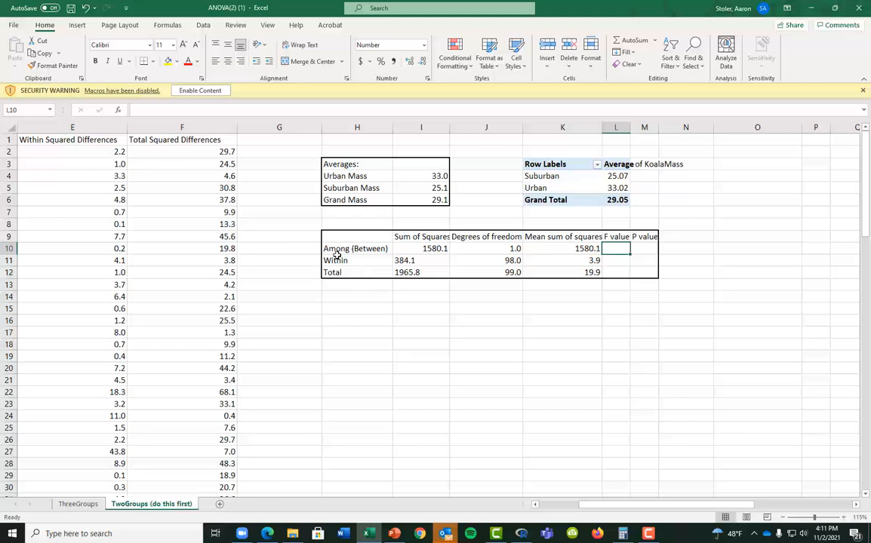
type("=")
key("Left")
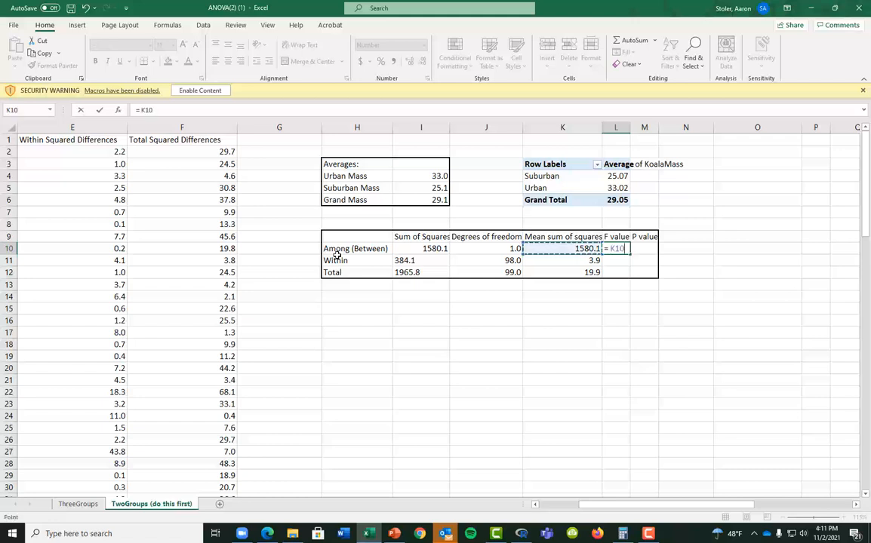
type("/")
key("Left")
key("Down")
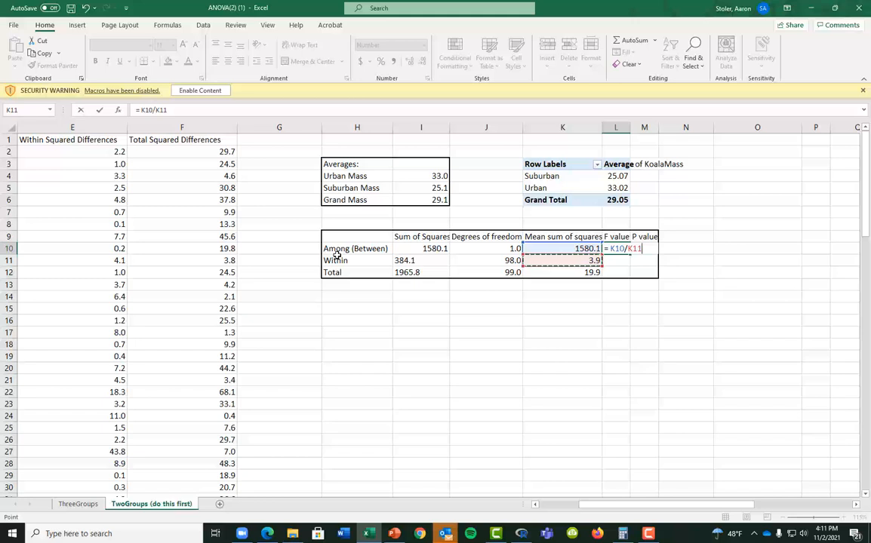
key("Return")
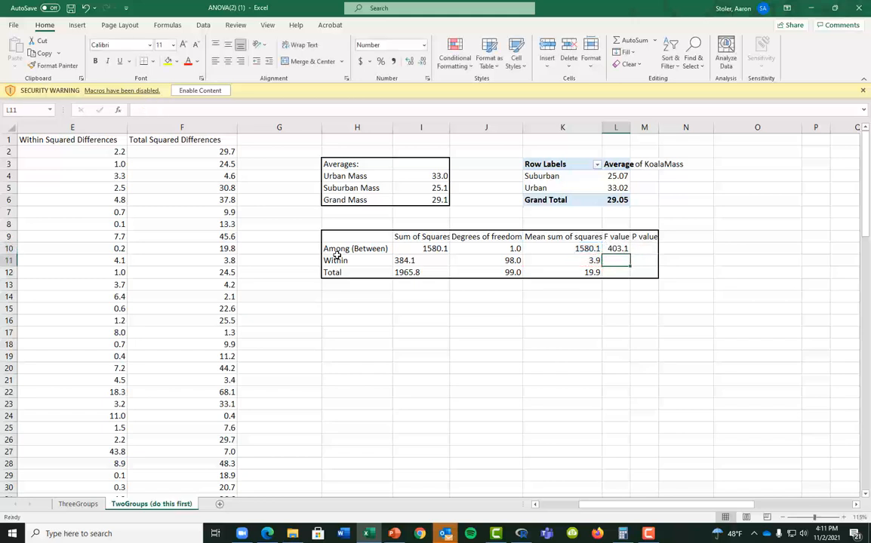
Enter =F.DIST.RT(L10,J10,J11) in M10 for a P value of 1.67549E-36
key("Up")
key("Right")
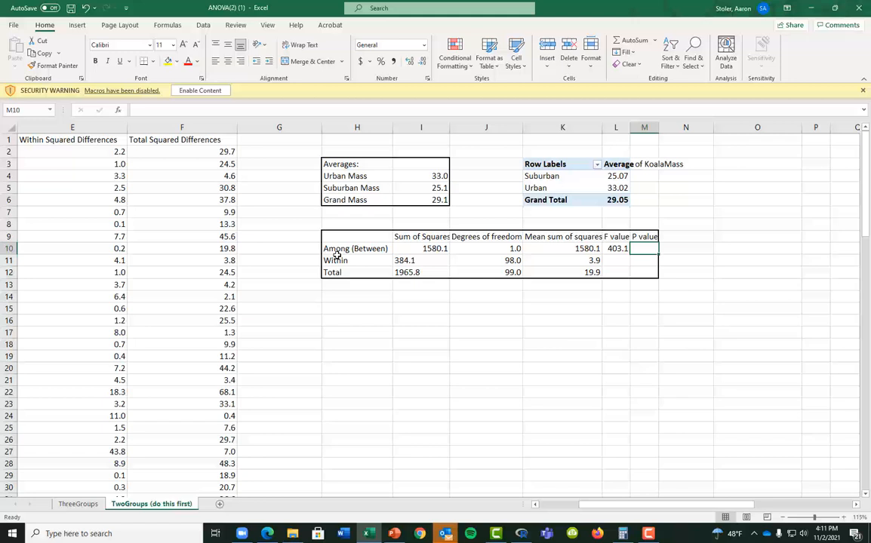
type("= F. DI")
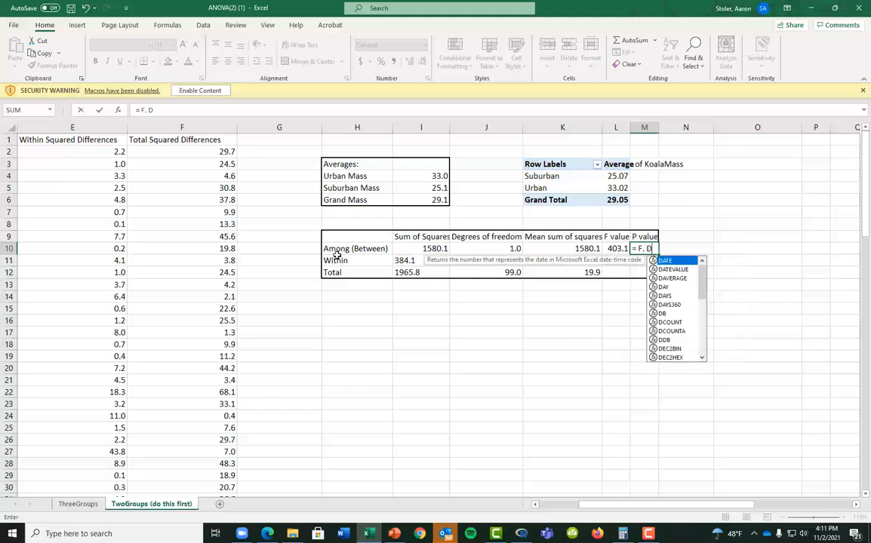
key("BackSpace")
key("BackSpace")
type("DIST.RT")
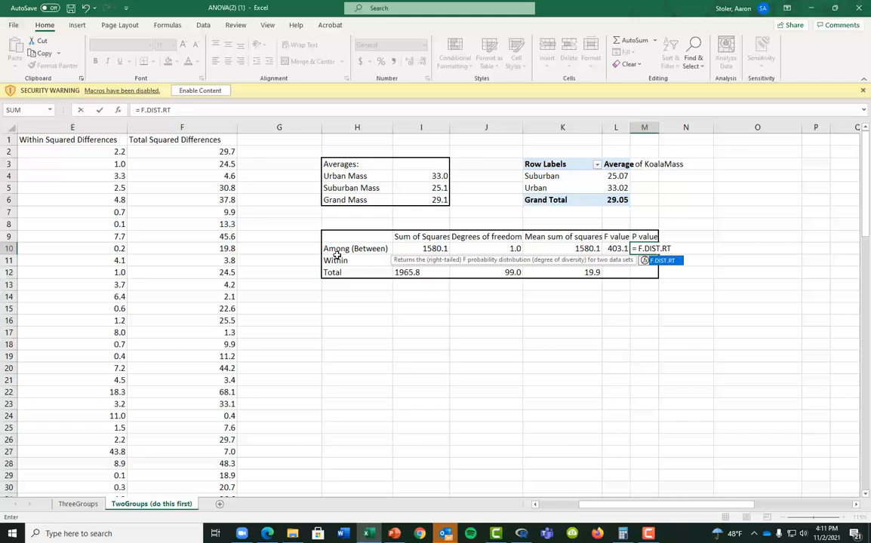
type("(")
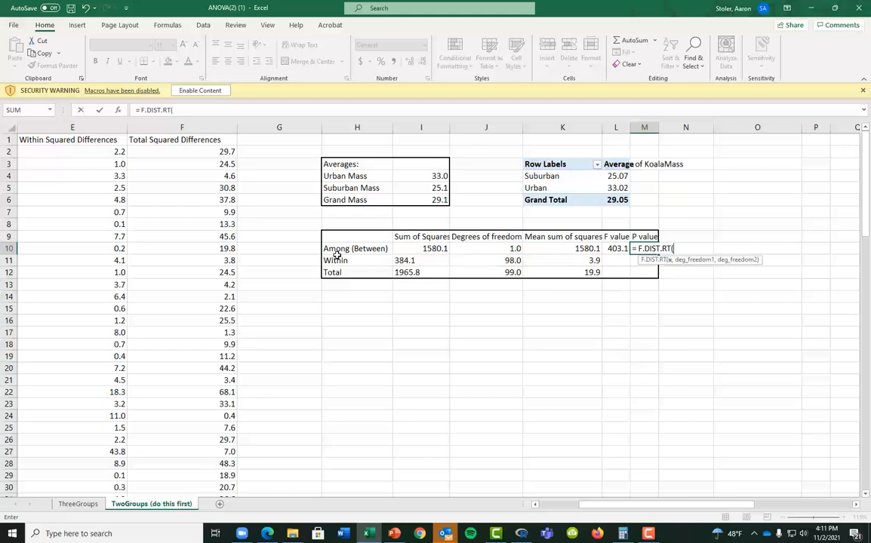
key("Left")
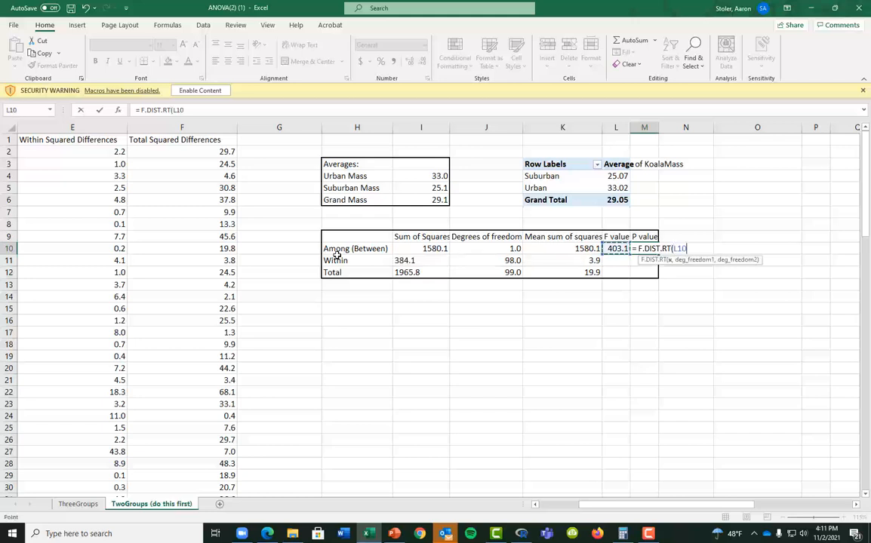
type(",")
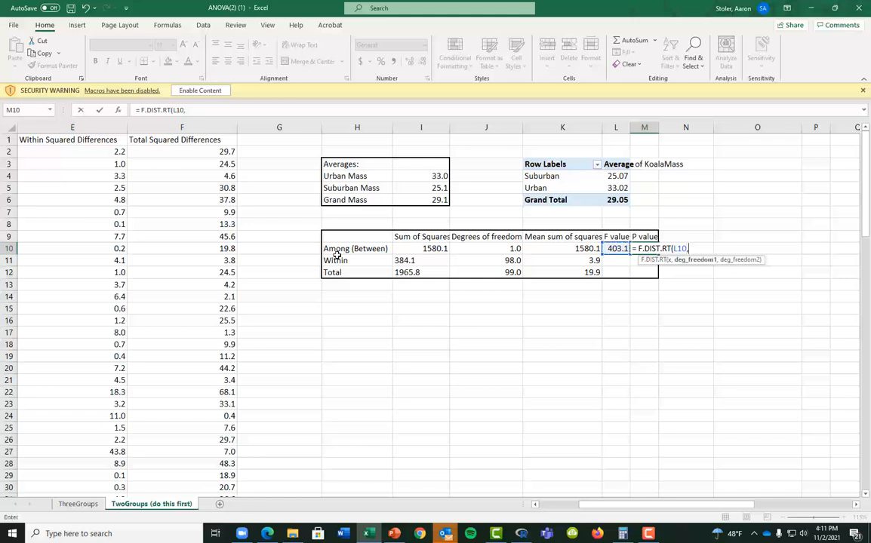
key("Left")
key("Left")
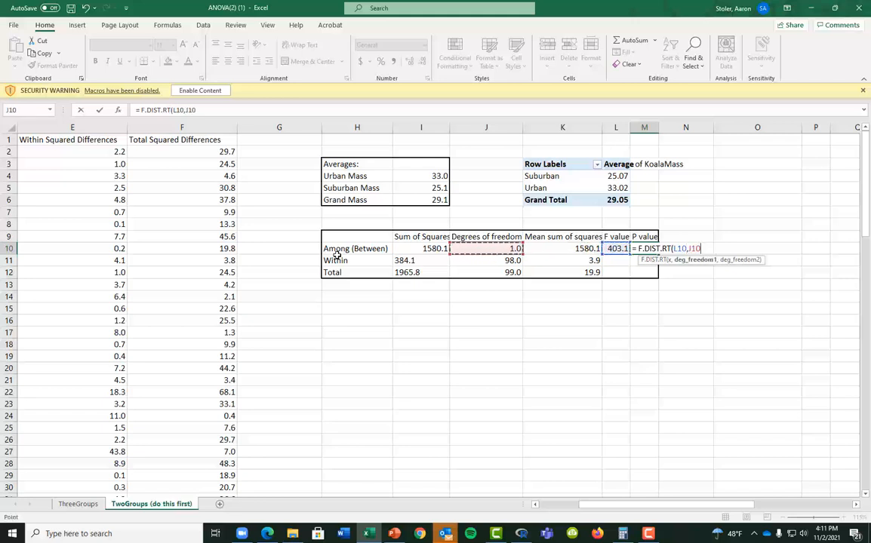
type(",")
key("Left")
key("Left")
key("Left")
key("Down")
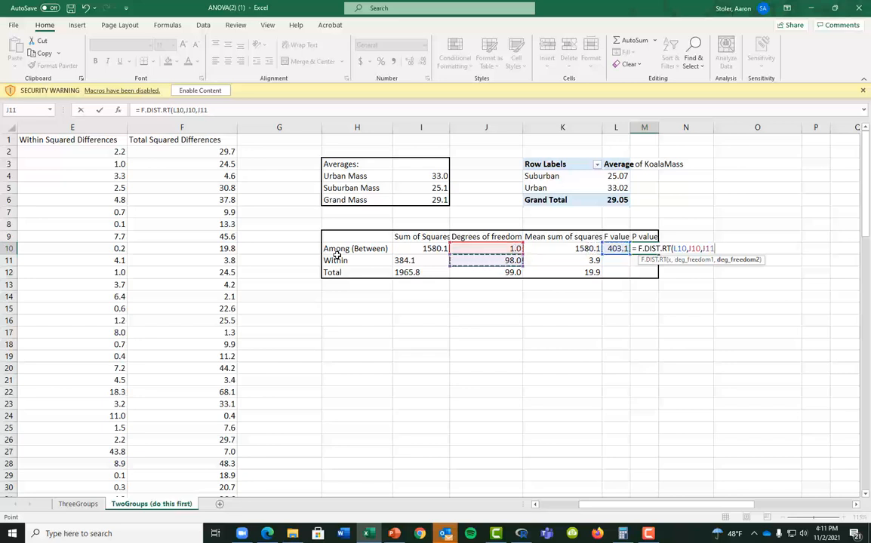
type(")")
key("Return")
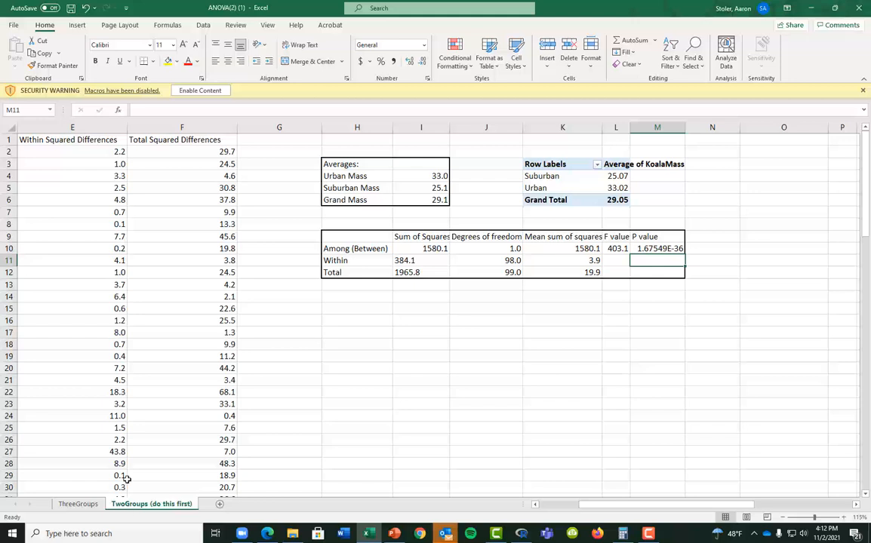
On the ThreeGroups sheet, move Grand Mass down a row and add a 'Rural Mass' label above it
left_click(80, 504)
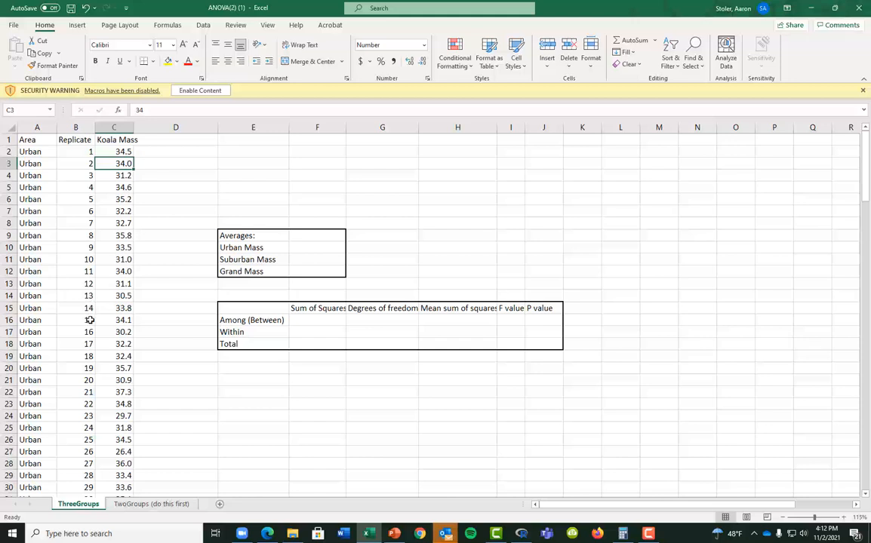
left_click_drag(115, 284, 117, 296)
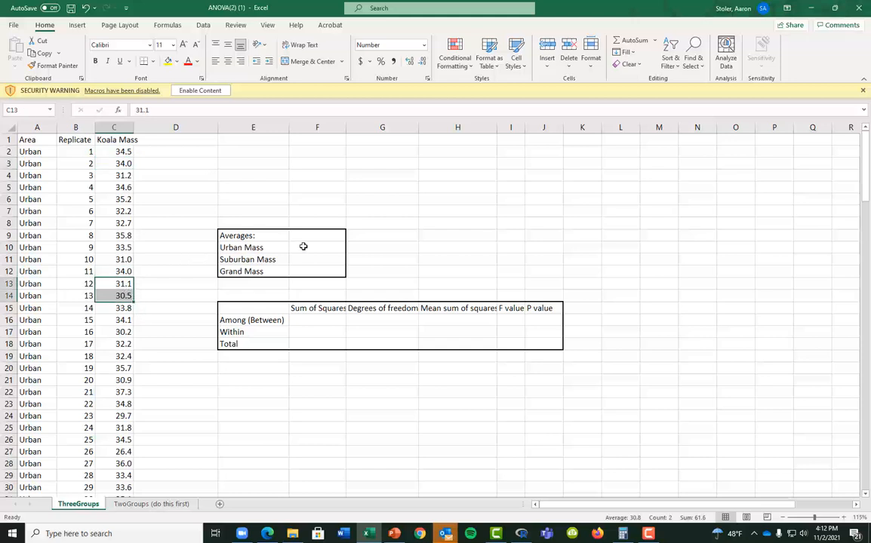
left_click_drag(249, 272, 302, 271)
key("ctrl+x")
key("Down")
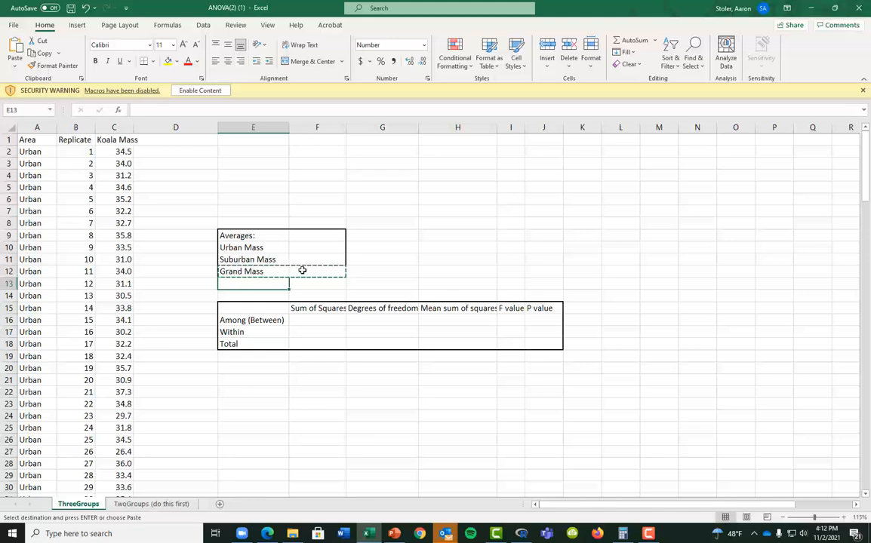
key("ctrl+v")
key("Up")
type("Rur")
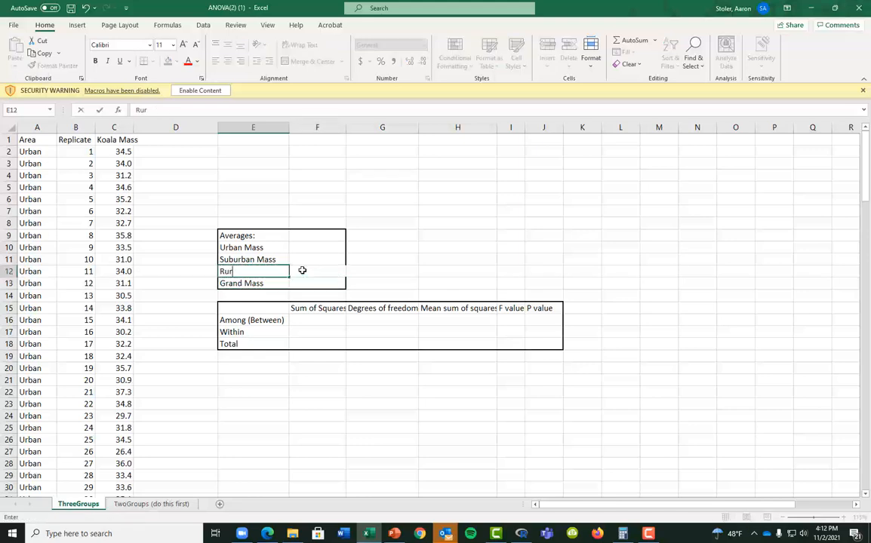
type("al Mass")
key("Return")
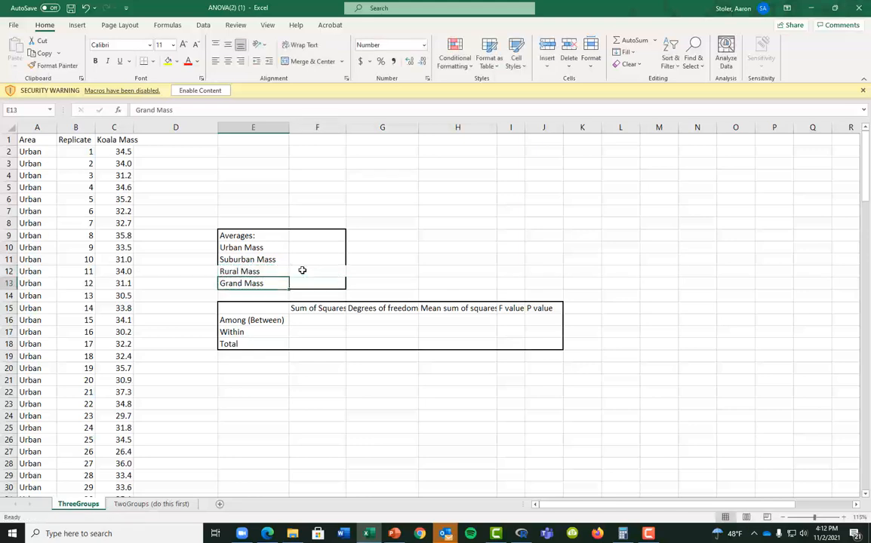
Give the Rural Mass row thick left and right borders
key("Up")
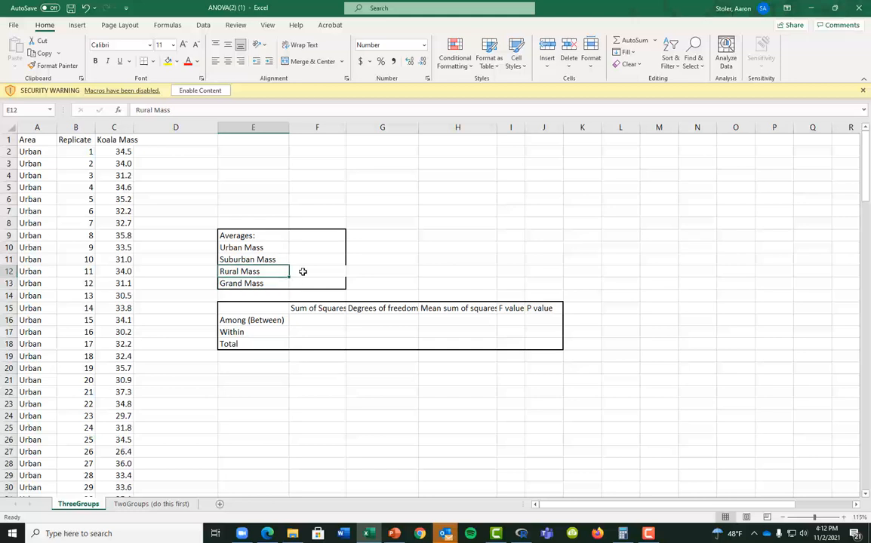
left_click(313, 271, "ctrl")
left_click(154, 62)
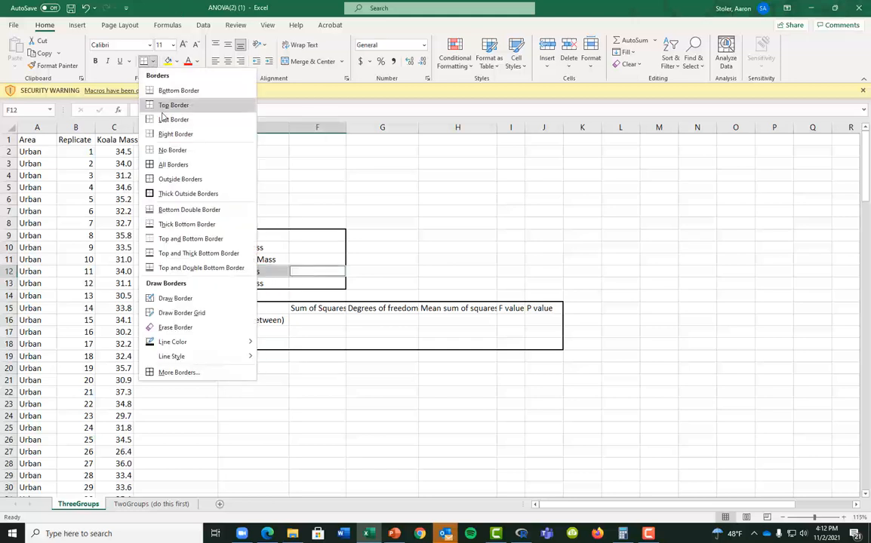
left_click(225, 373)
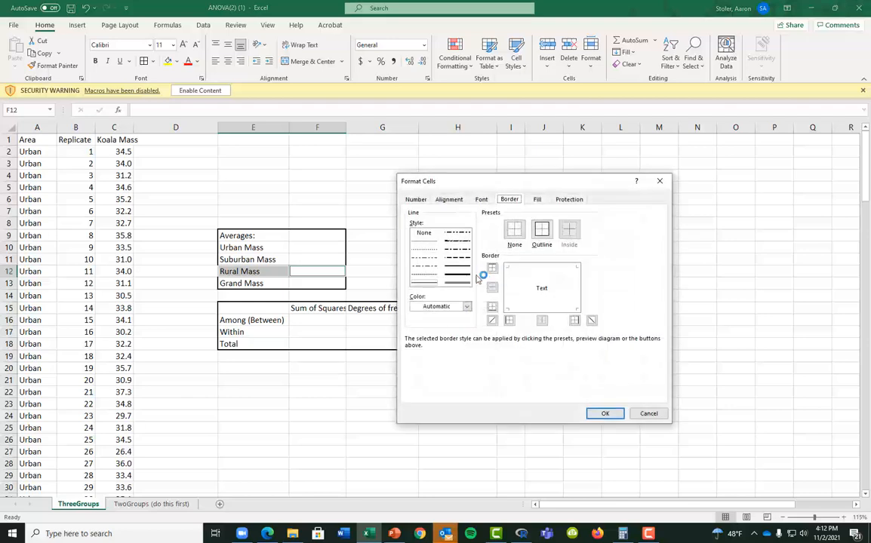
left_click(450, 268)
left_click(507, 288)
left_click(578, 294)
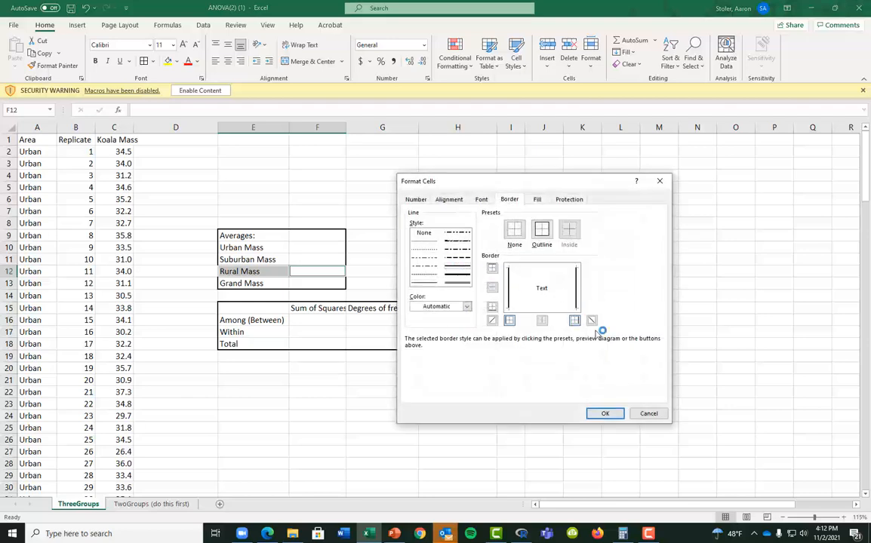
left_click(605, 414)
Remove the inner vertical border between the Rural Mass cells
left_click_drag(281, 272, 308, 271)
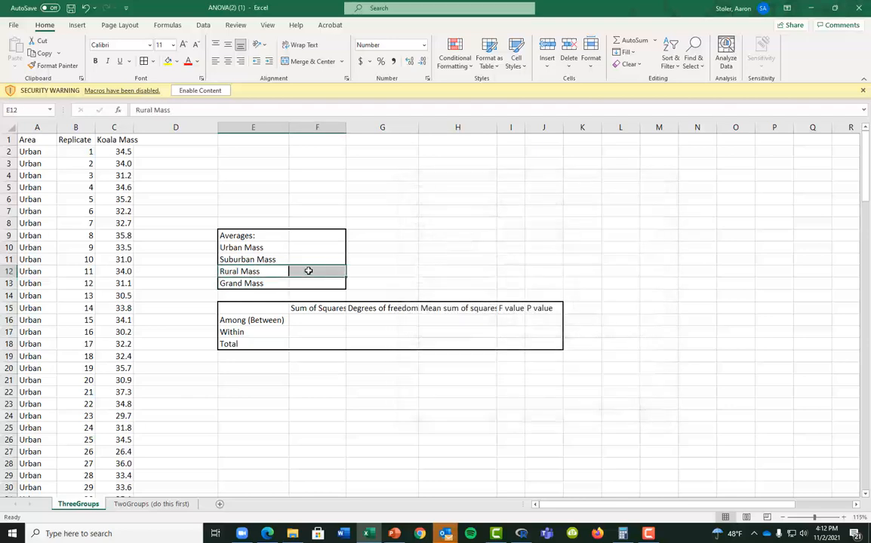
left_click(153, 62)
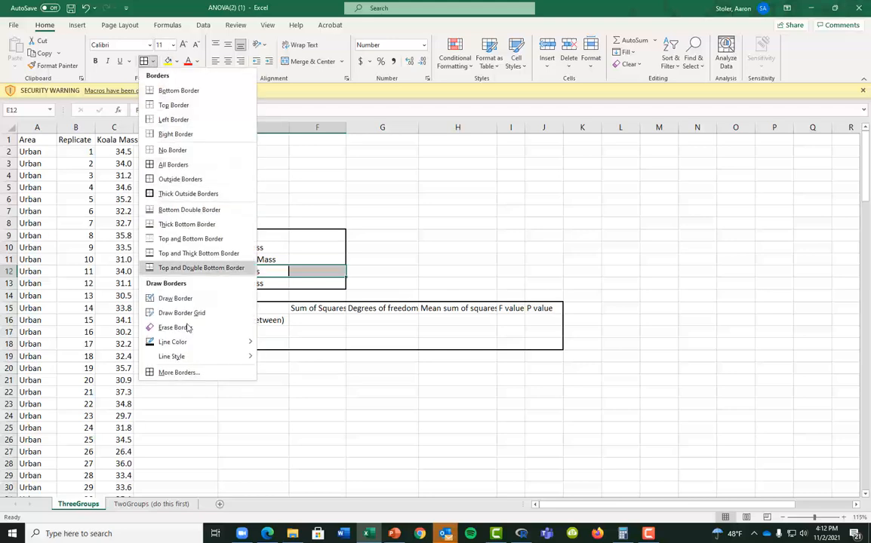
left_click(177, 371)
left_click(537, 278)
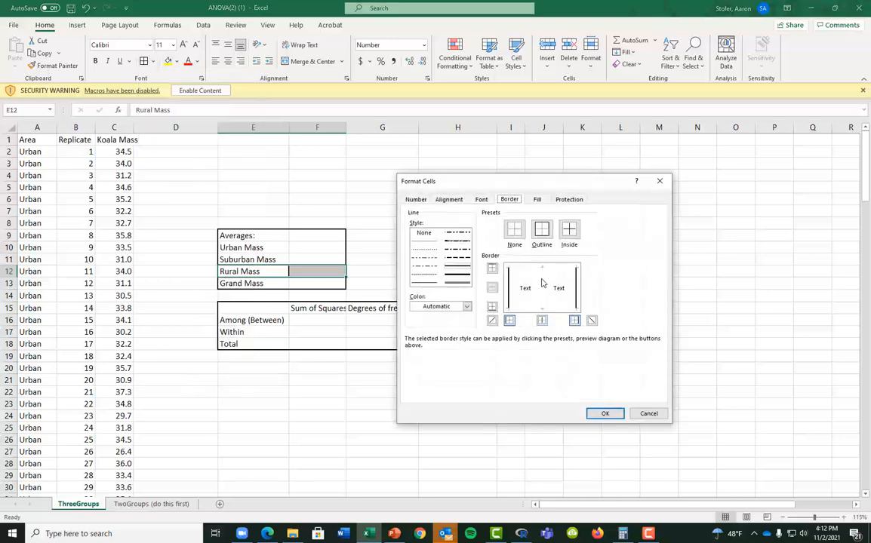
left_click(605, 414)
left_click(295, 362)
Select the koala data range A1:C151
left_click(286, 239)
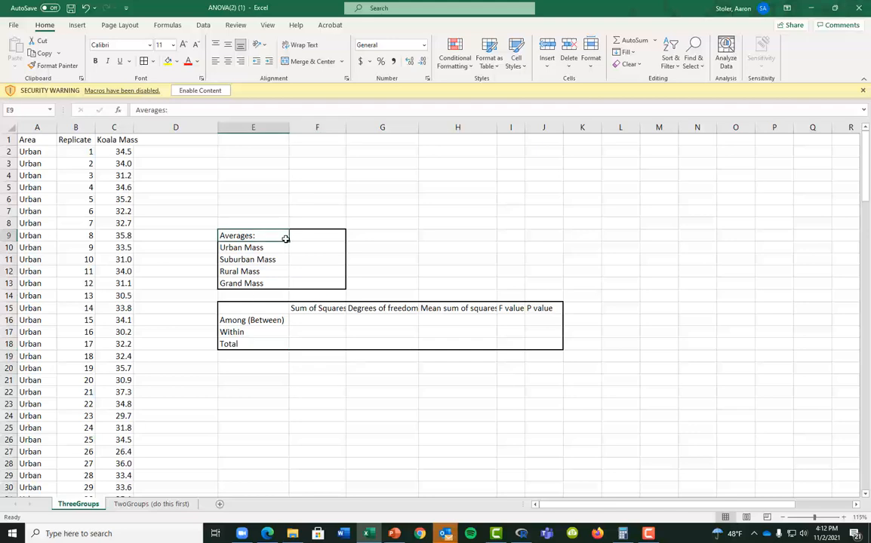
key("Home")
key("ctrl+Up")
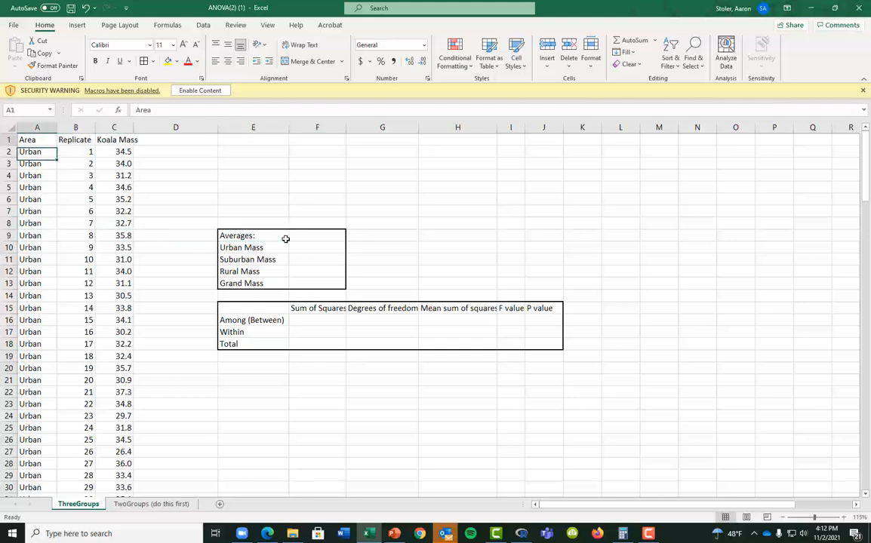
key("ctrl+shift+Right")
key("ctrl+shift+Down")
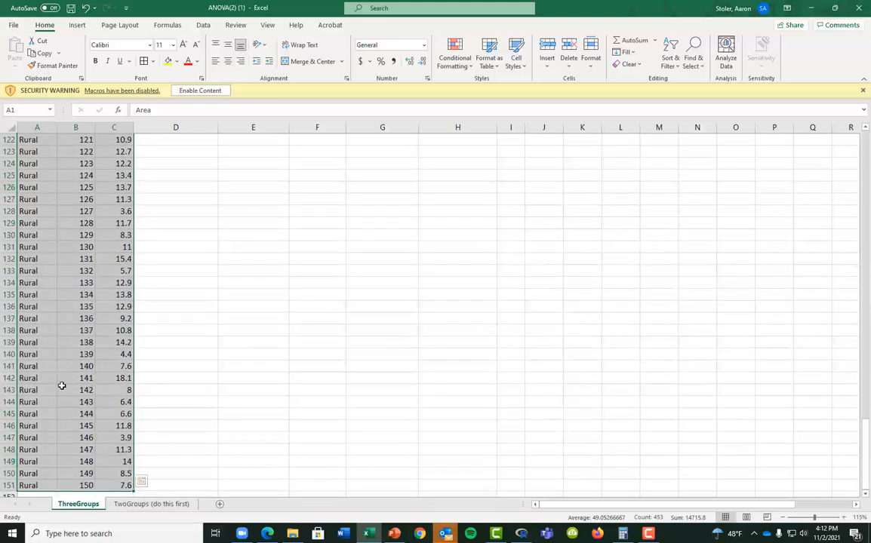
Create a PivotTable from the data on the existing worksheet at K3
left_click(77, 25)
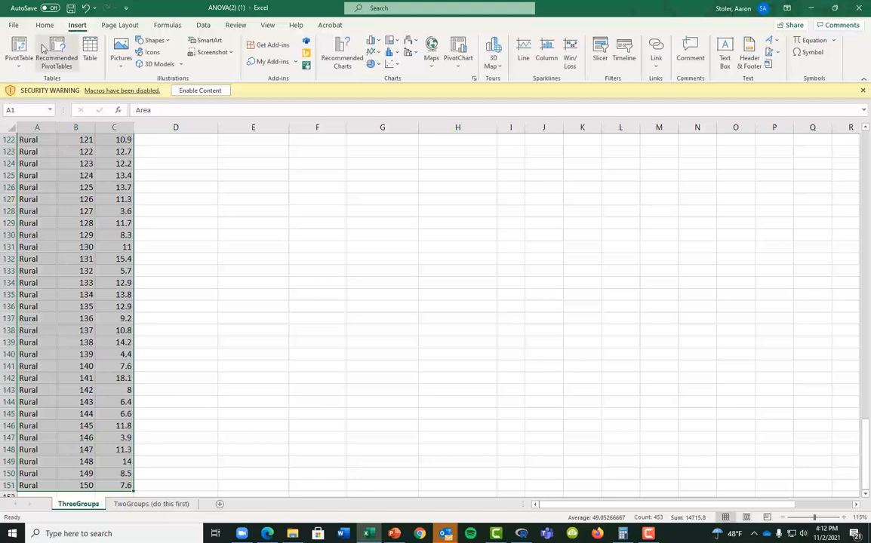
left_click(18, 47)
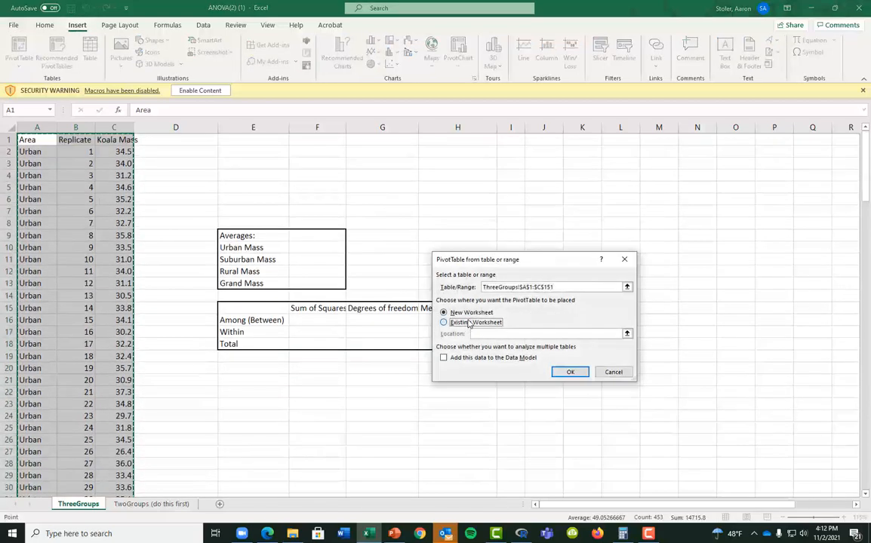
left_click(468, 323)
left_click(627, 333)
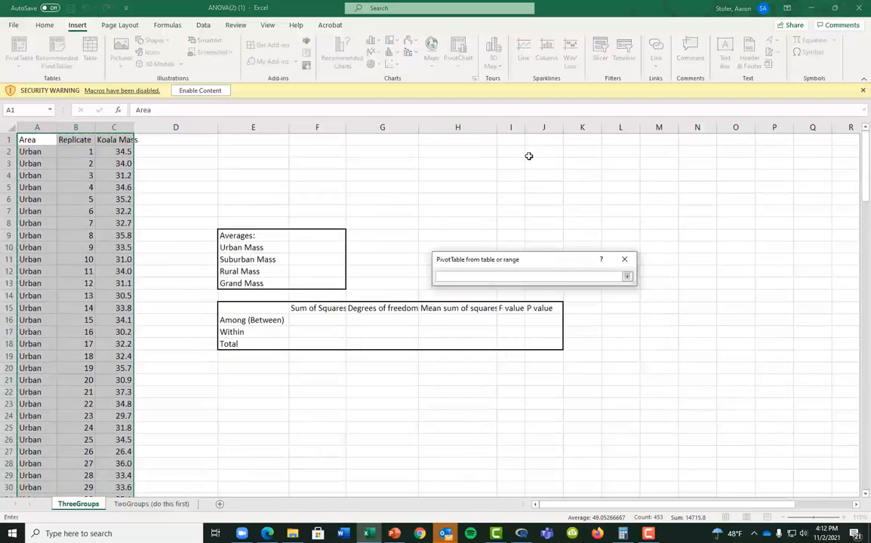
left_click(596, 166)
key("Return")
key("Return")
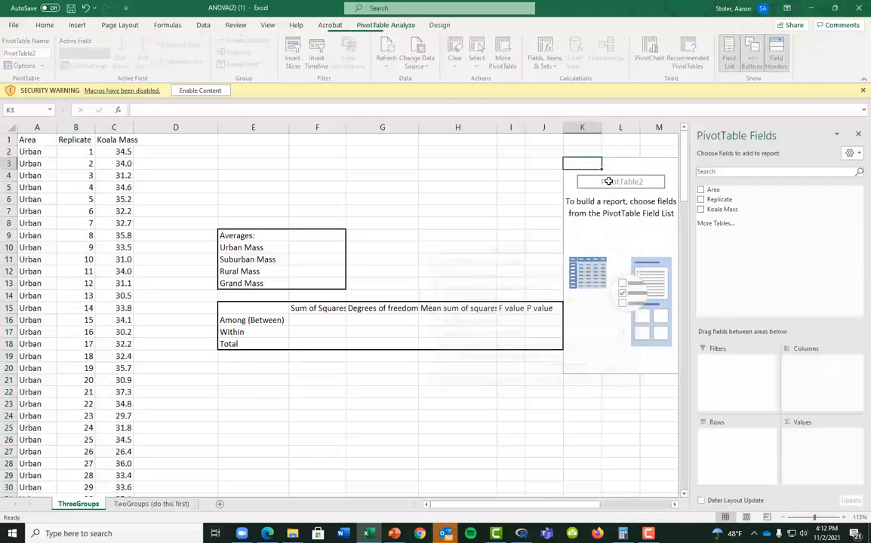
Put Area in rows and Koala Mass in values, summarized by Average
left_click_drag(713, 189, 728, 441)
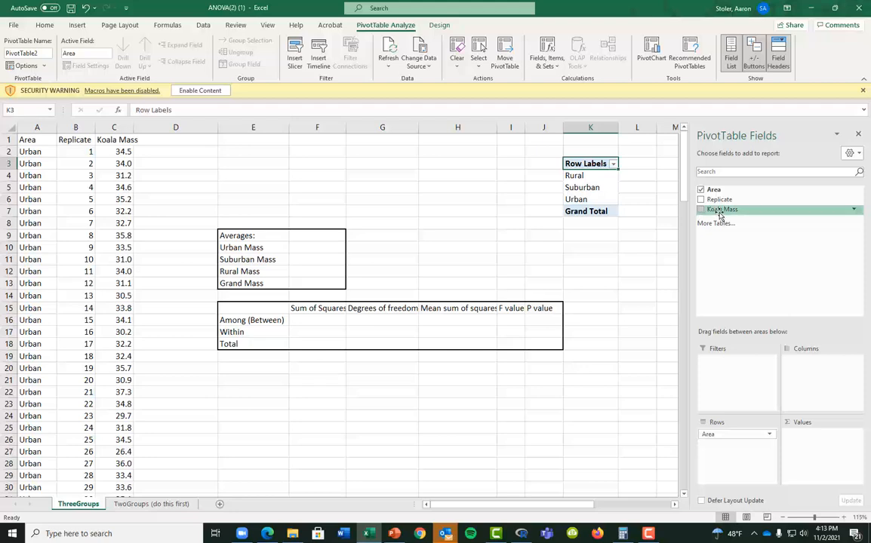
left_click_drag(721, 212, 818, 449)
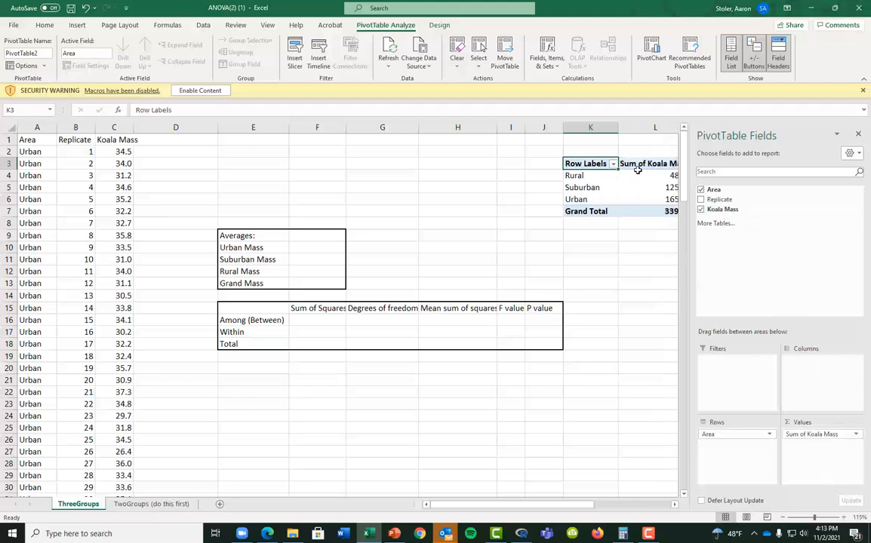
double_click(638, 166)
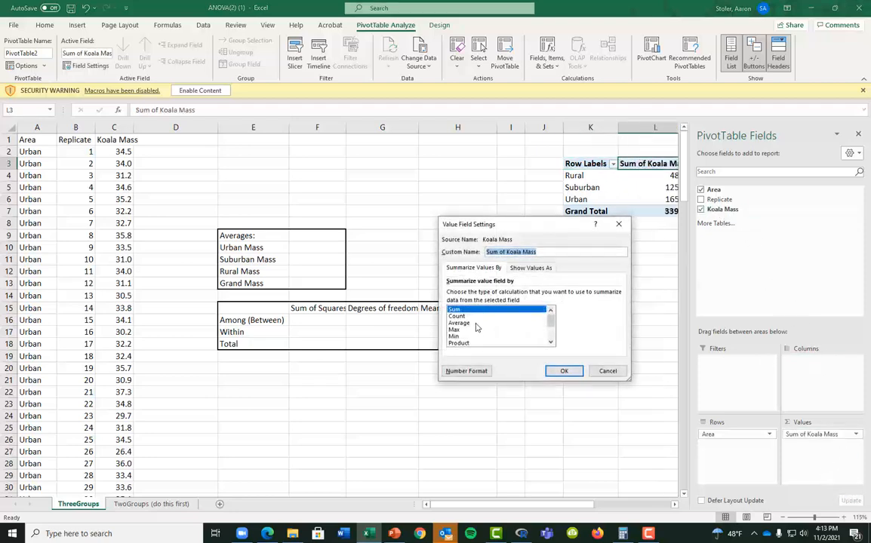
left_click(483, 323)
left_click(565, 370)
left_click(570, 252)
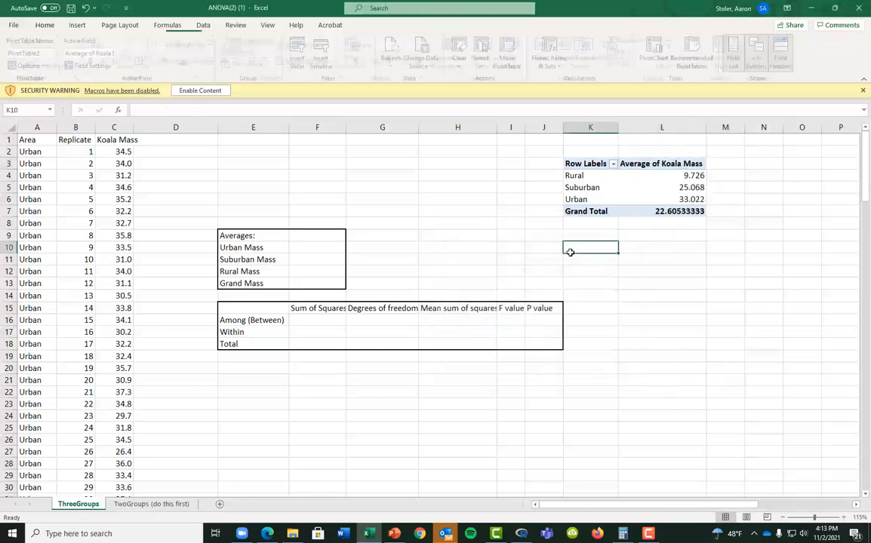
key("Right")
key("Right")
key("Right")
key("Right")
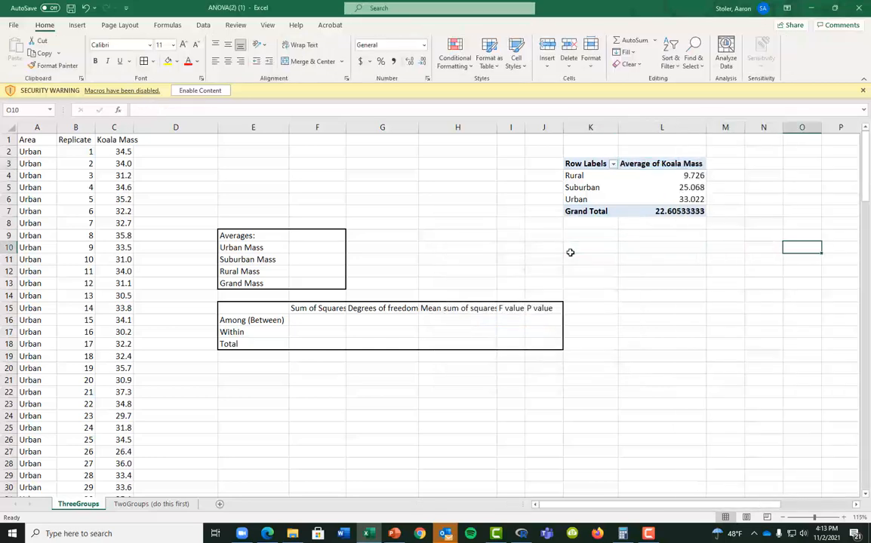
Copy the Rural 9.726 and Suburban 25.068 pivot averages into the Averages table
left_click(690, 176)
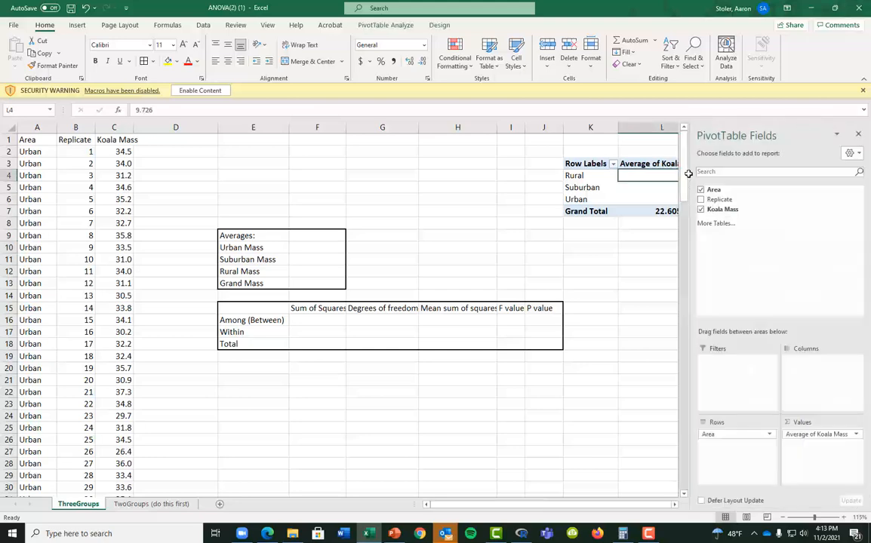
key("ctrl+c")
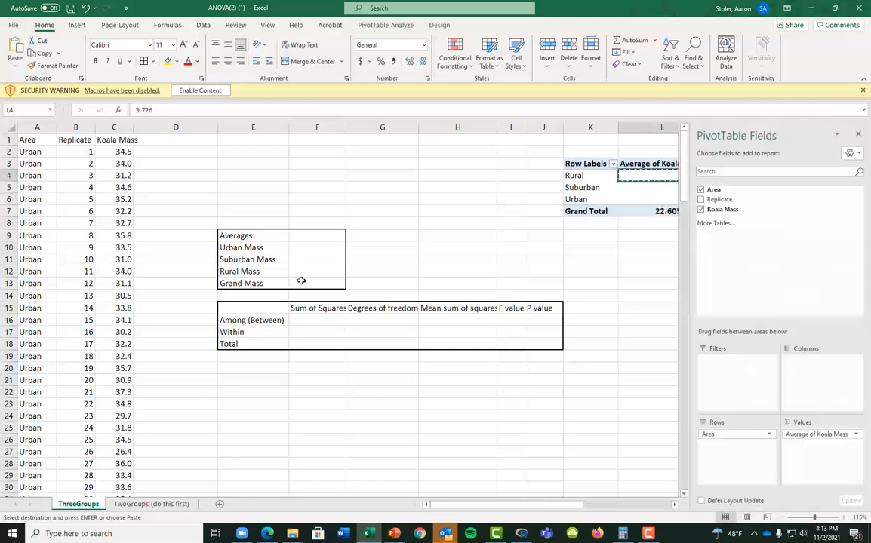
left_click(332, 272)
key("ctrl+v")
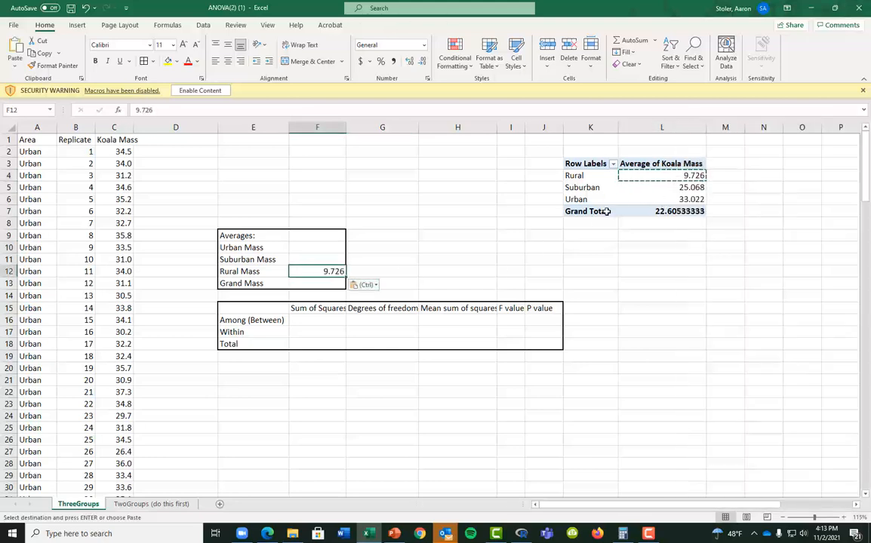
left_click(649, 188)
key("ctrl+c")
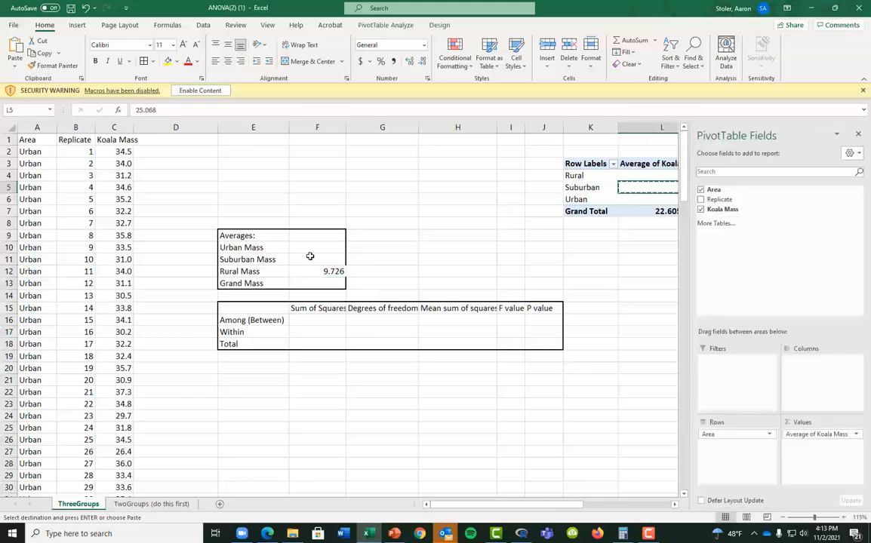
left_click(308, 256)
key("ctrl+v")
Copy Urban 33.022 and the Grand Total 22.60533333 into the Urban and Grand Mass cells
left_click(626, 198)
key("ctrl+c")
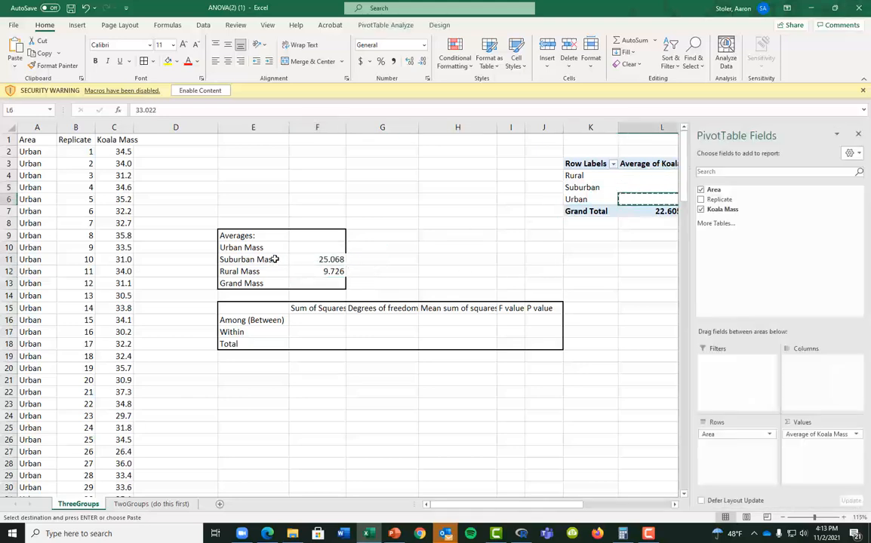
left_click(288, 250)
left_click(325, 247)
key("ctrl+v")
left_click(647, 212)
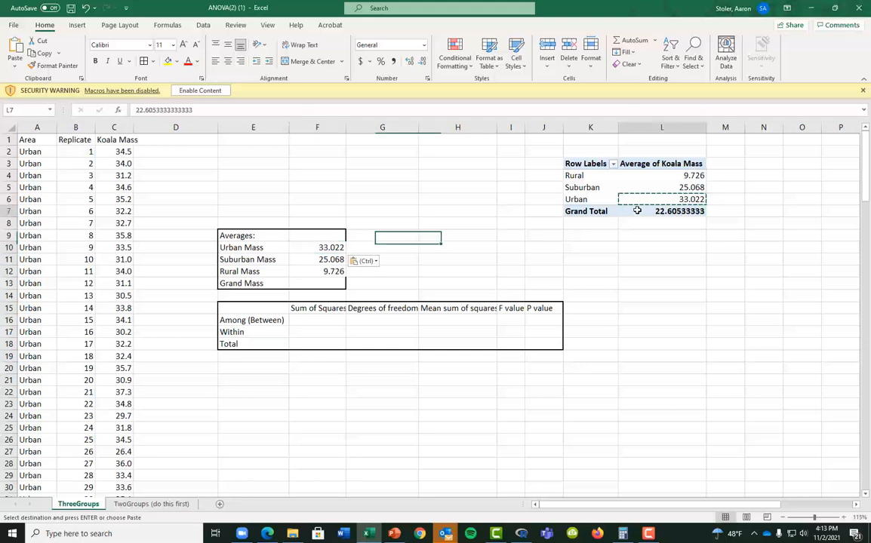
key("ctrl+c")
left_click(332, 283)
key("ctrl+v")
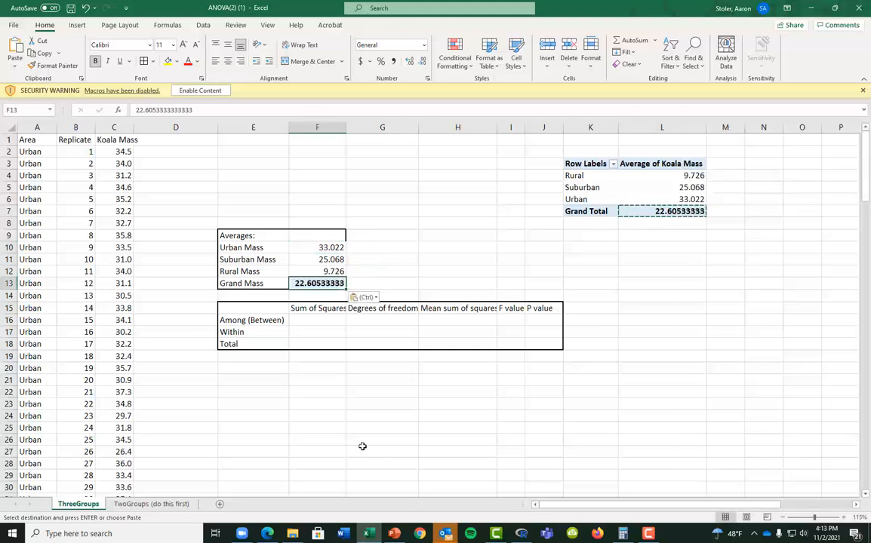
left_click(420, 380)
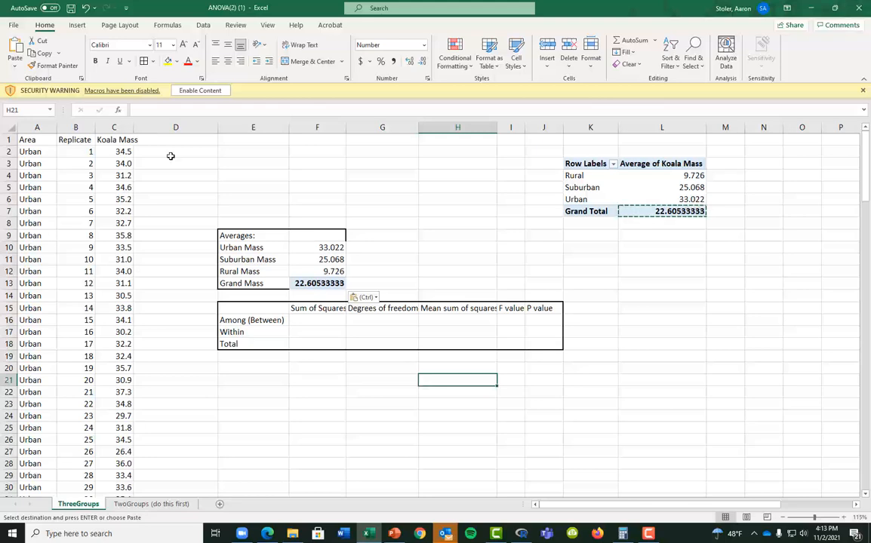
Insert three blank columns D, E and F after Koala Mass
right_click(175, 128)
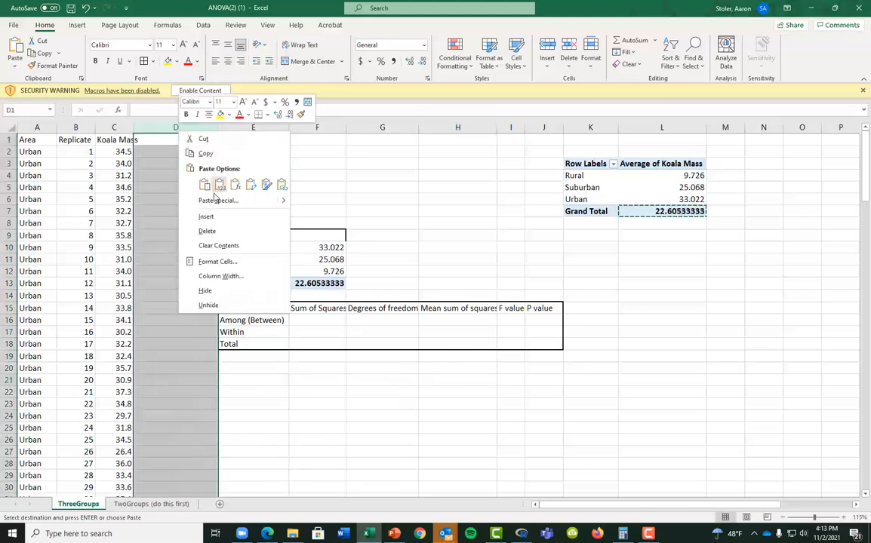
left_click(231, 222)
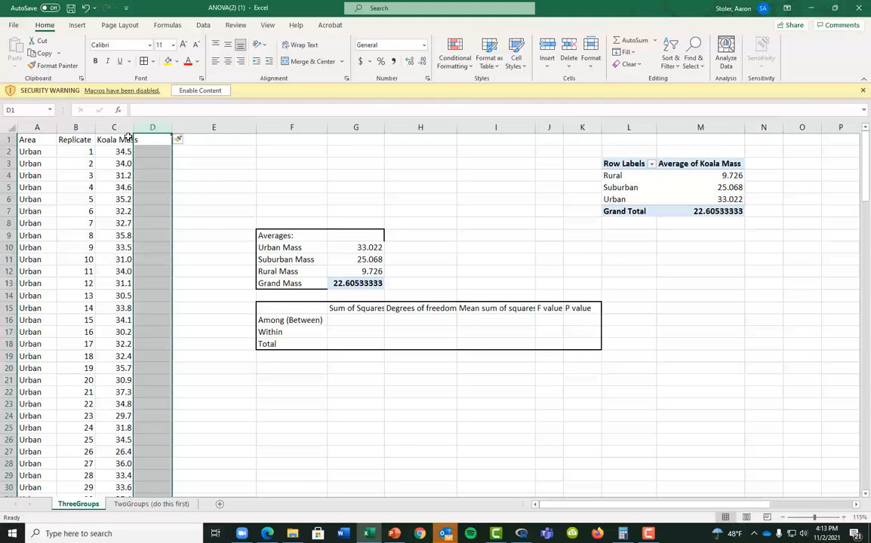
right_click(200, 130)
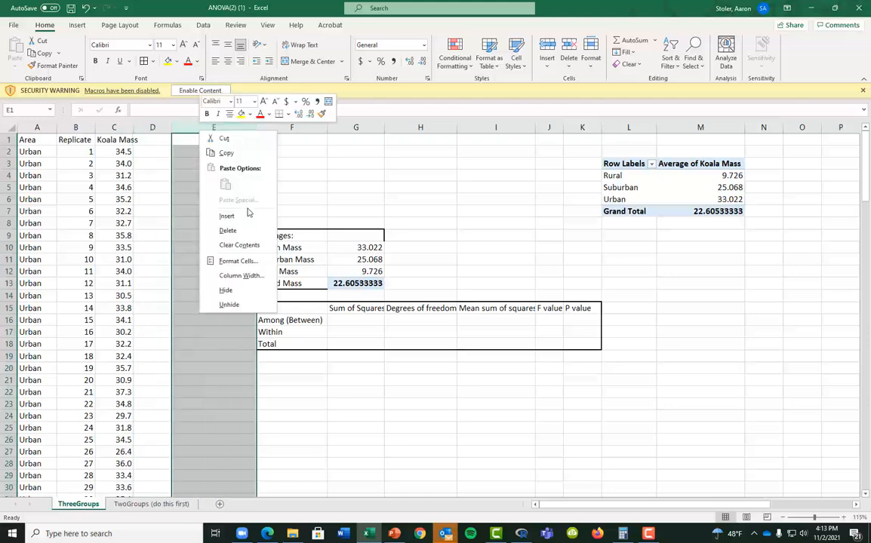
left_click(249, 215)
right_click(237, 128)
left_click(257, 215)
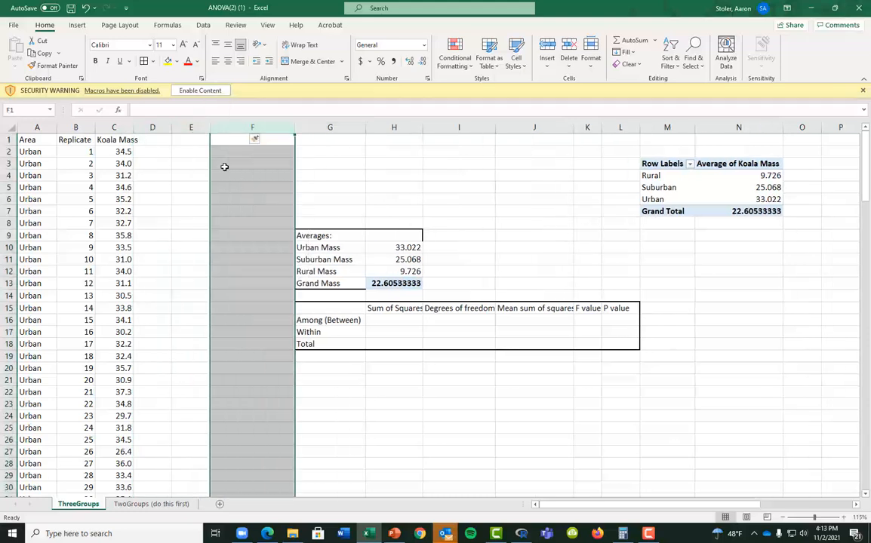
key("ctrl+shift+plus")
Head D1:F1 Among Squared Differences, Within Group Squared Differences and Total squared differences
left_click(153, 141)
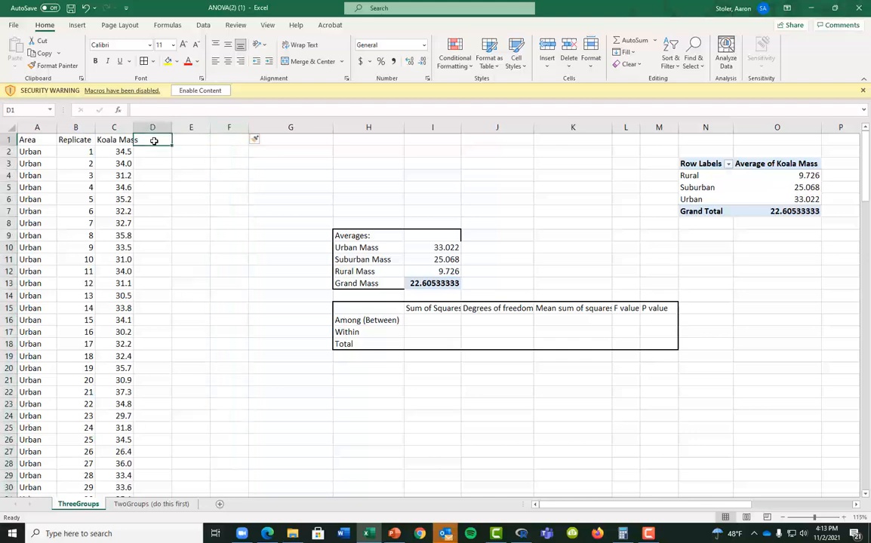
type("Within")
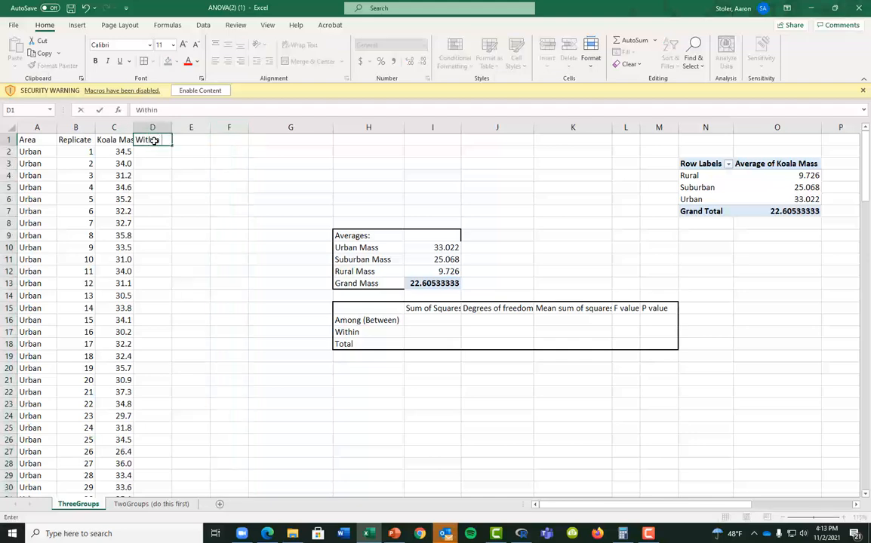
type(" Squa")
key("BackSpace")
key("BackSpace")
key("BackSpace")
key("BackSpace")
key("BackSpace")
key("BackSpace")
key("BackSpace")
key("BackSpace")
key("BackSpace")
key("BackSpace")
key("BackSpace")
type("Among Squared Differences")
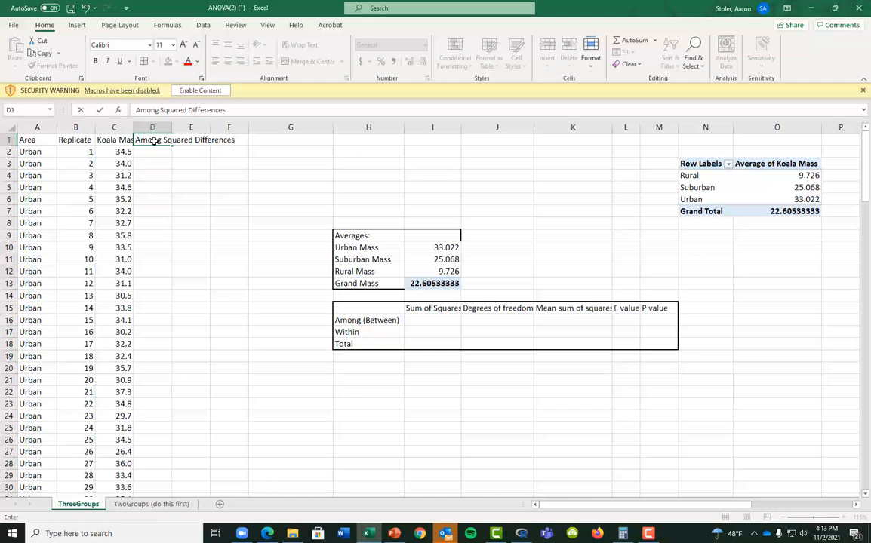
key("Tab")
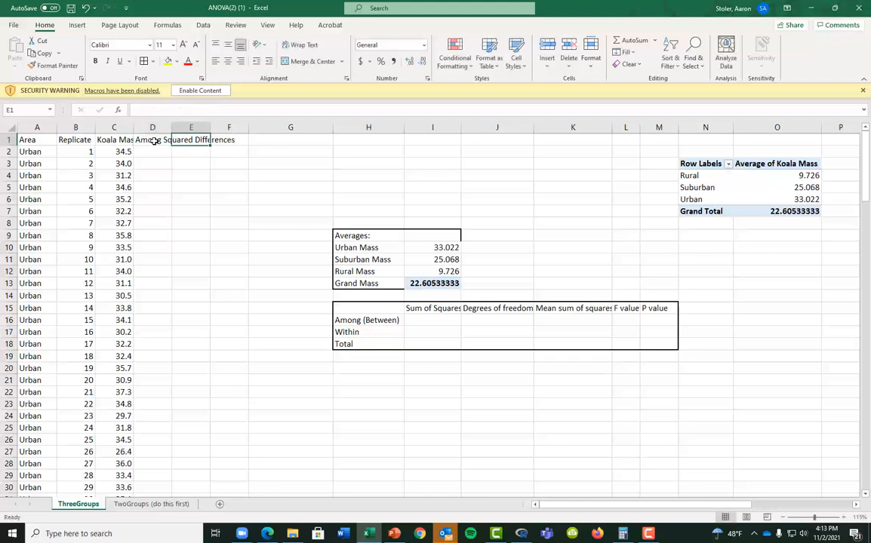
type("Within")
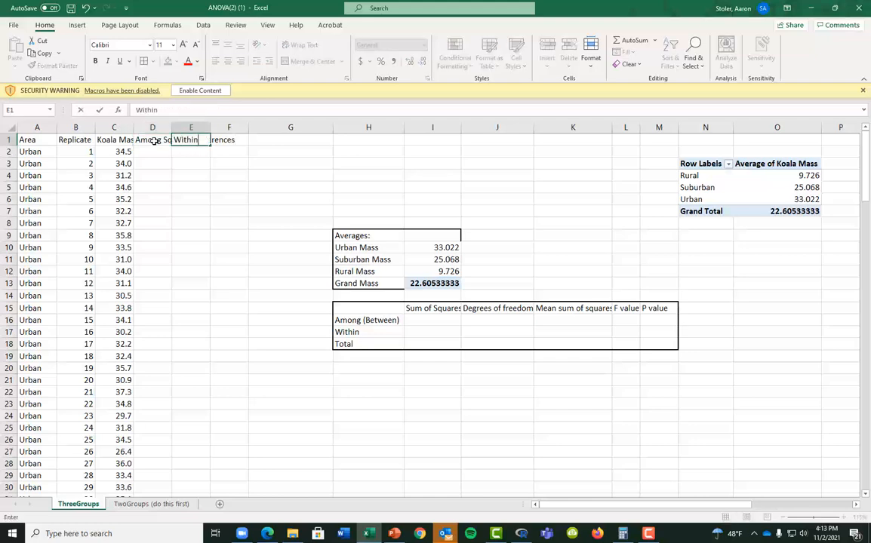
type(" Group Squ")
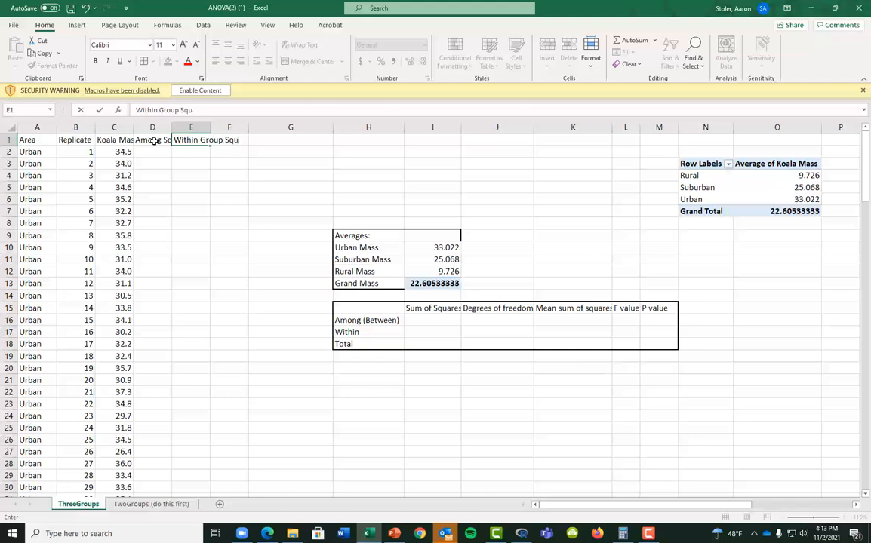
type("ared Differences")
key("Tab")
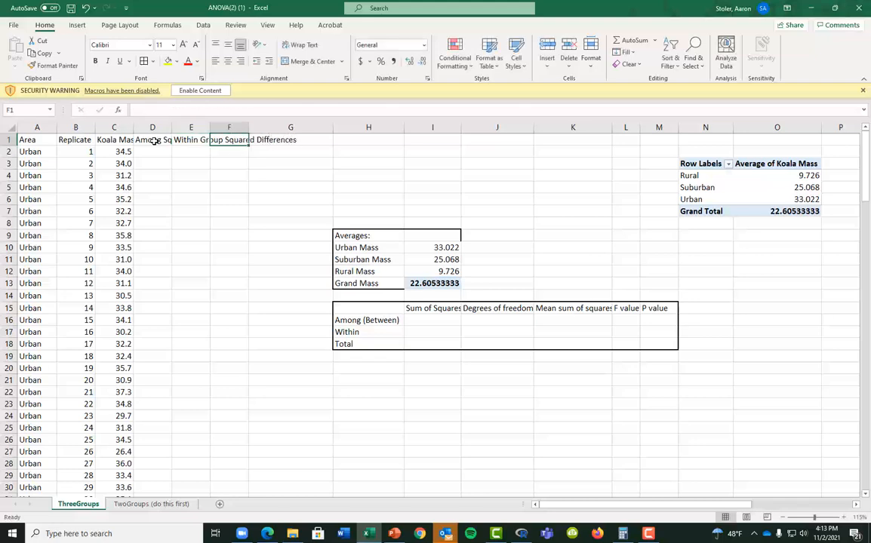
type("Total")
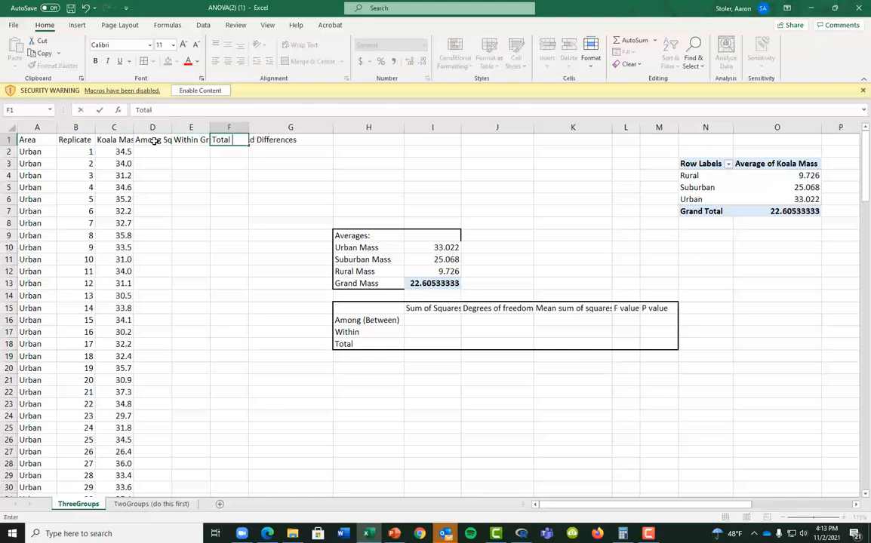
type(" squared differences")
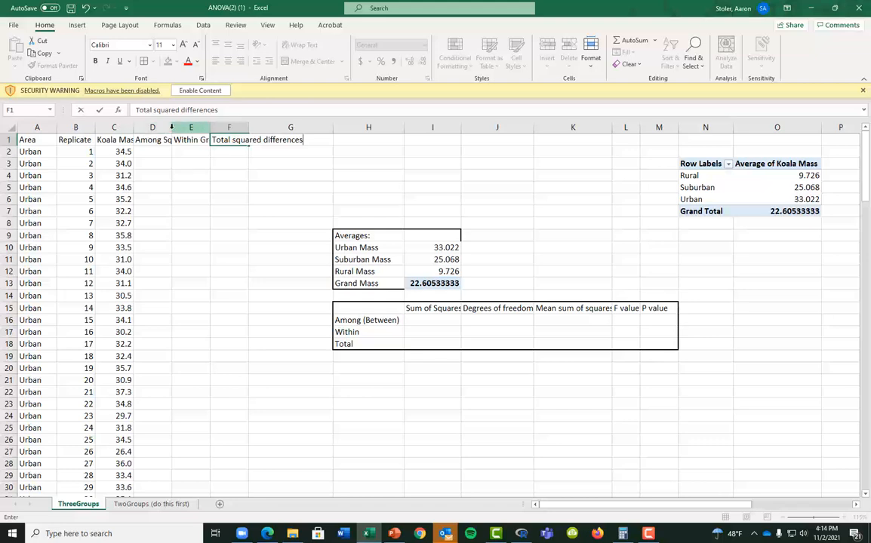
Autofit columns D, E and F to their headings
left_click_drag(171, 128, 176, 132)
left_click(173, 132)
double_click(173, 132)
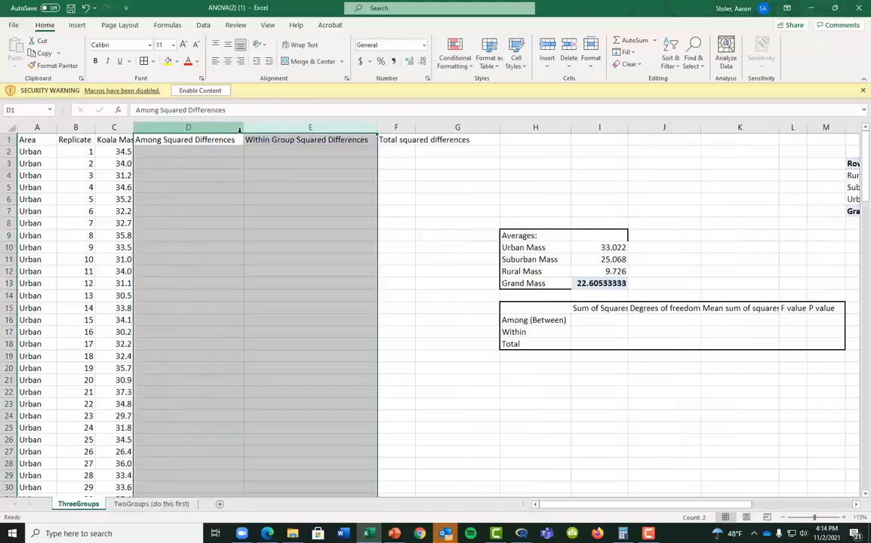
double_click(414, 126)
left_click(441, 329)
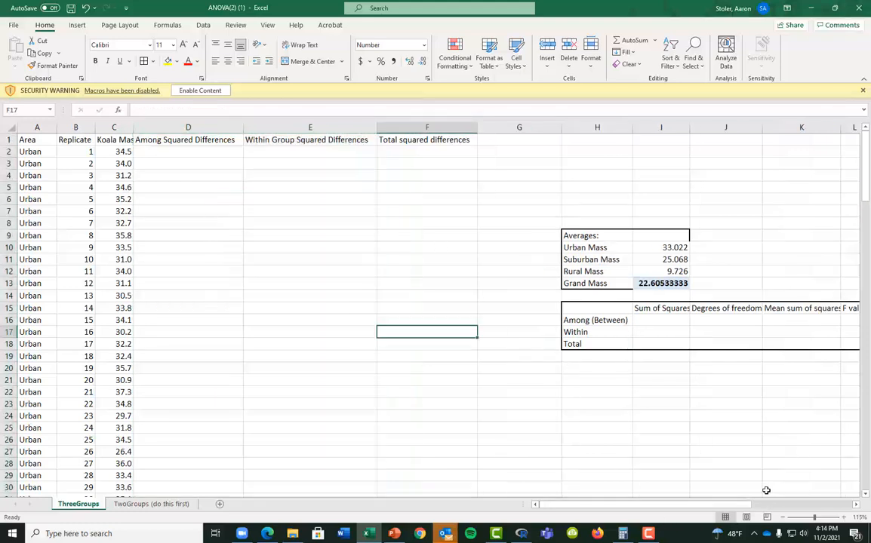
Enter =(I10-I13)^2 in D2, the Urban average minus Grand Mass squared
left_click(199, 152)
type("=")
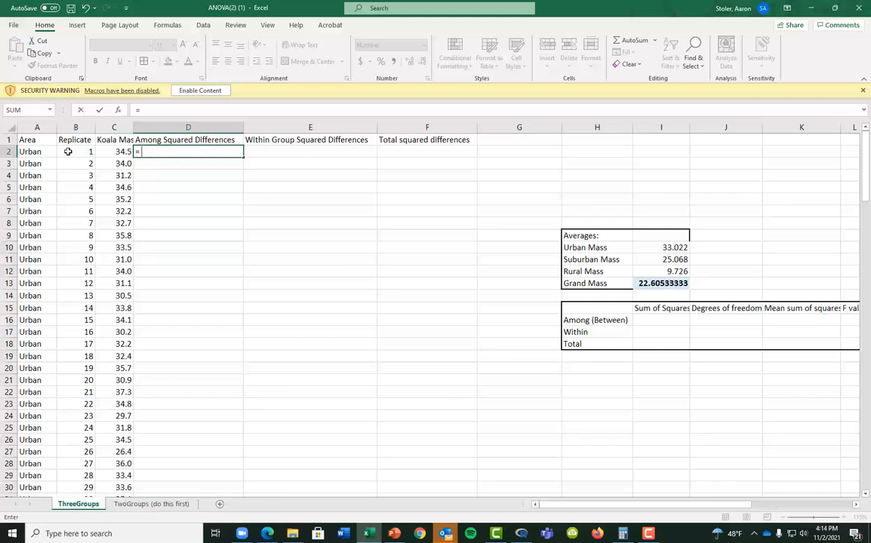
left_click(653, 248)
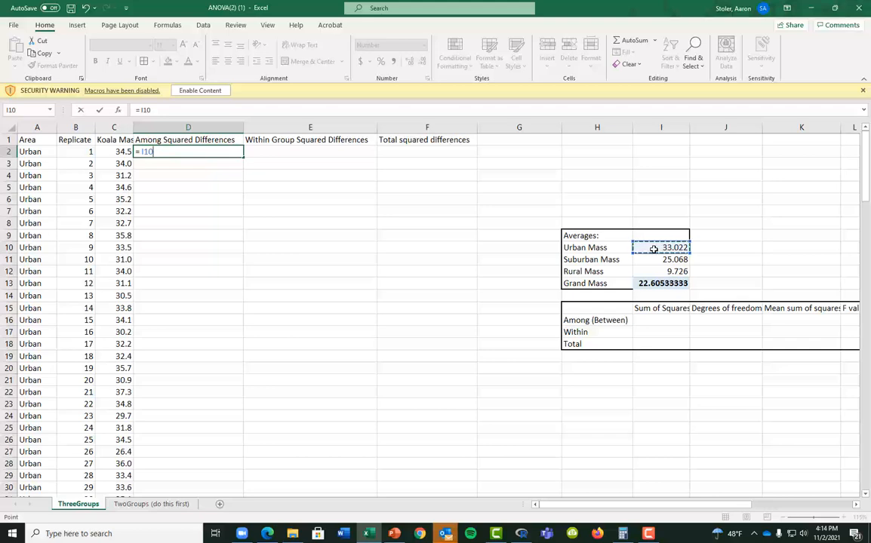
key("BackSpace")
key("BackSpace")
key("BackSpace")
left_click(644, 247)
type("-")
left_click(654, 283)
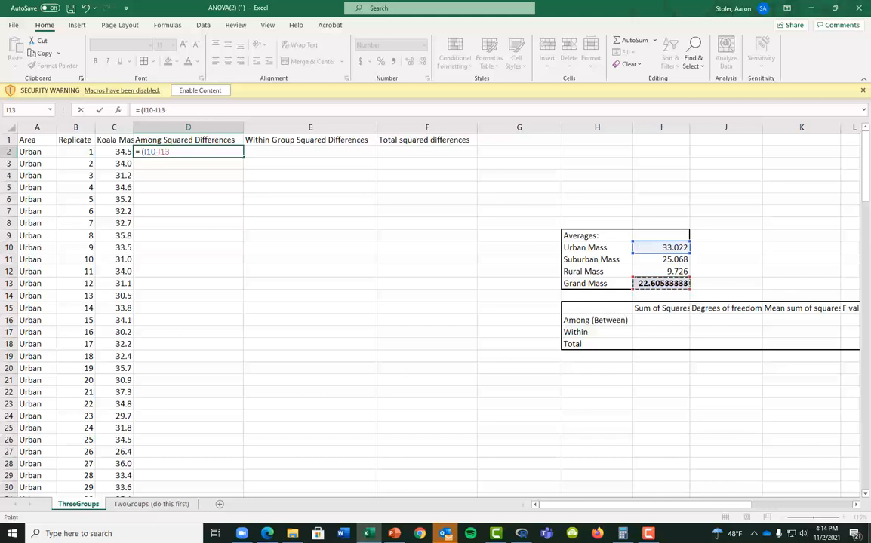
type(")^2")
key("Return")
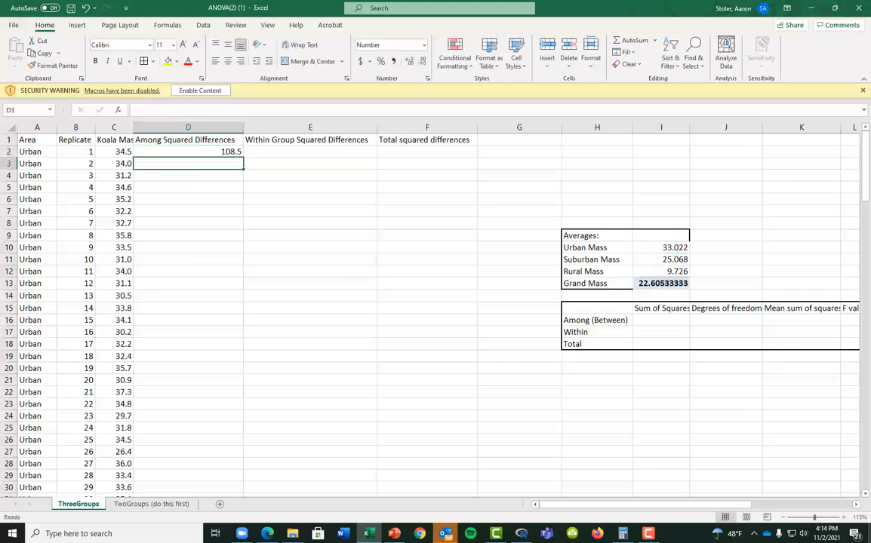
Make D2's references absolute as =($I$10-$I$13)^2 and fill down to row 52
double_click(231, 151)
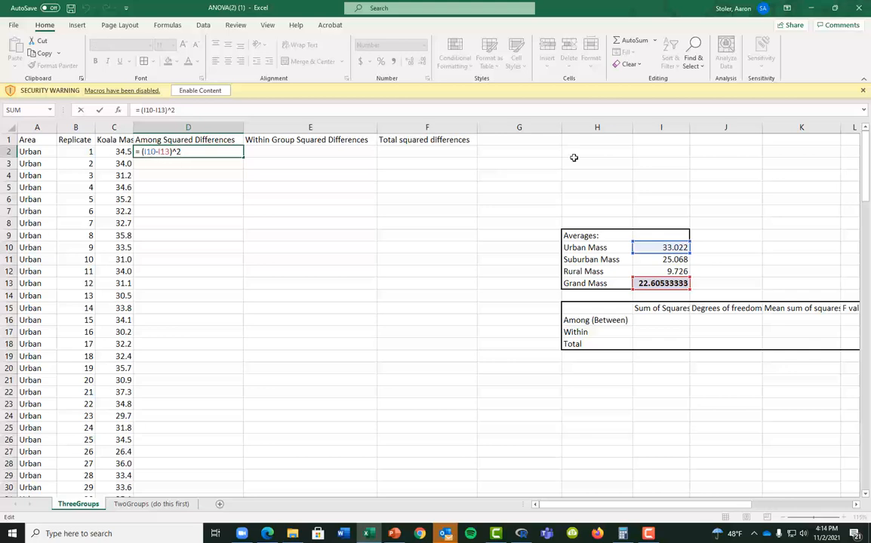
key("F4")
key("Right")
key("Right")
key("Right")
key("Right")
key("F4")
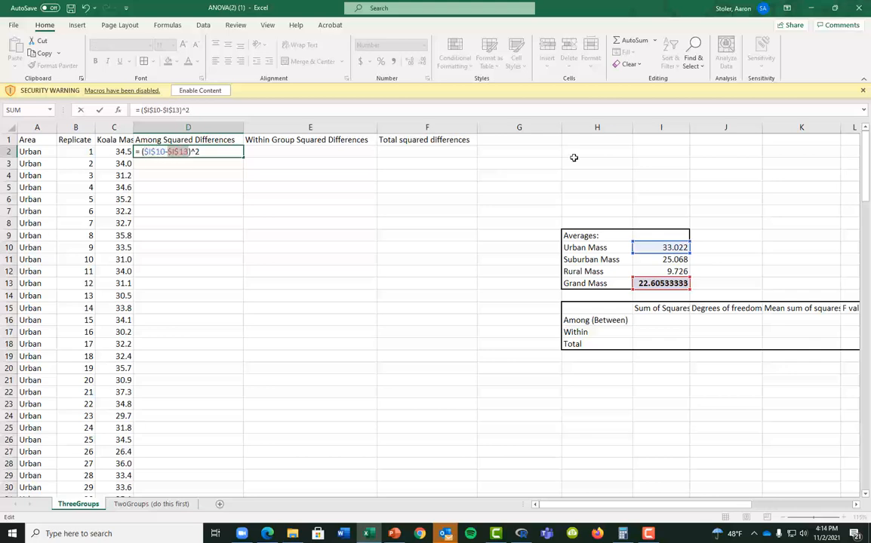
key("Return")
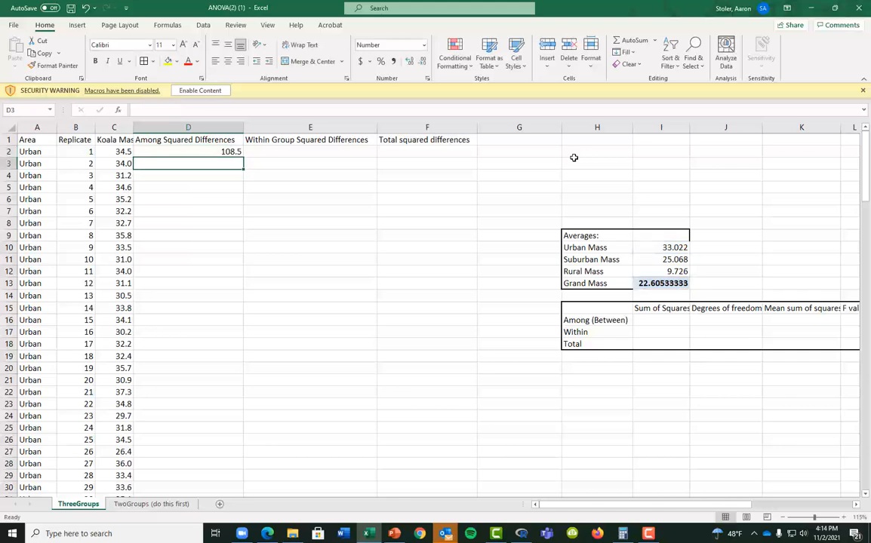
left_click(234, 154)
left_click_drag(245, 164, 194, 393)
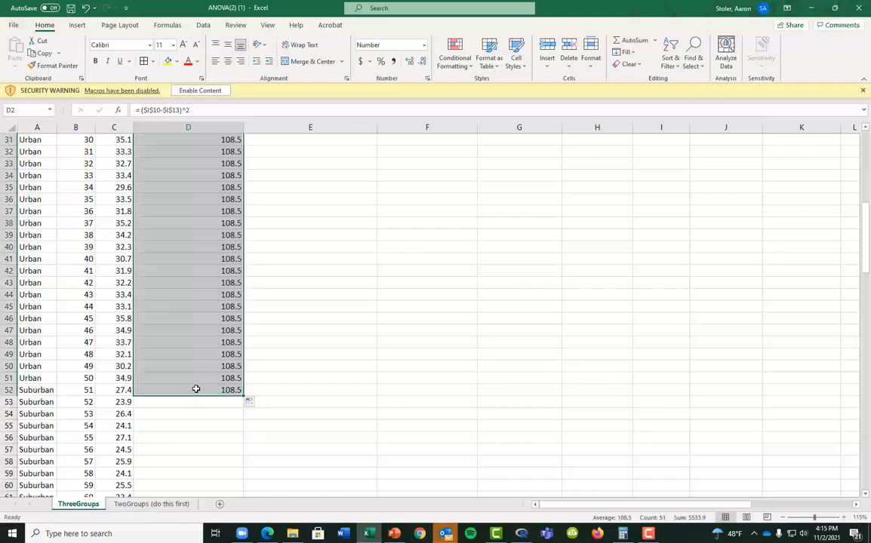
Repoint D52 to the Suburban average $I$11 and fill down to D101, giving 6.1
left_click(196, 389)
double_click(195, 390)
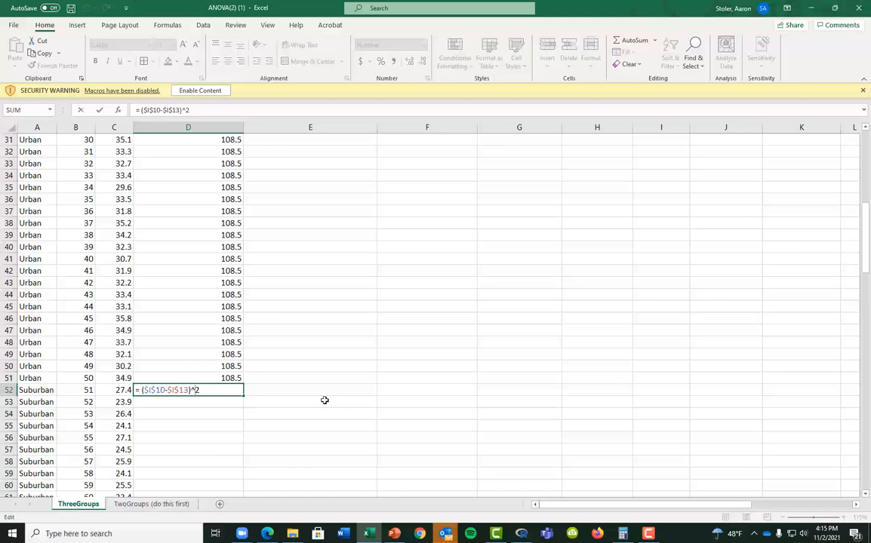
scroll(485, 386, "up", 10)
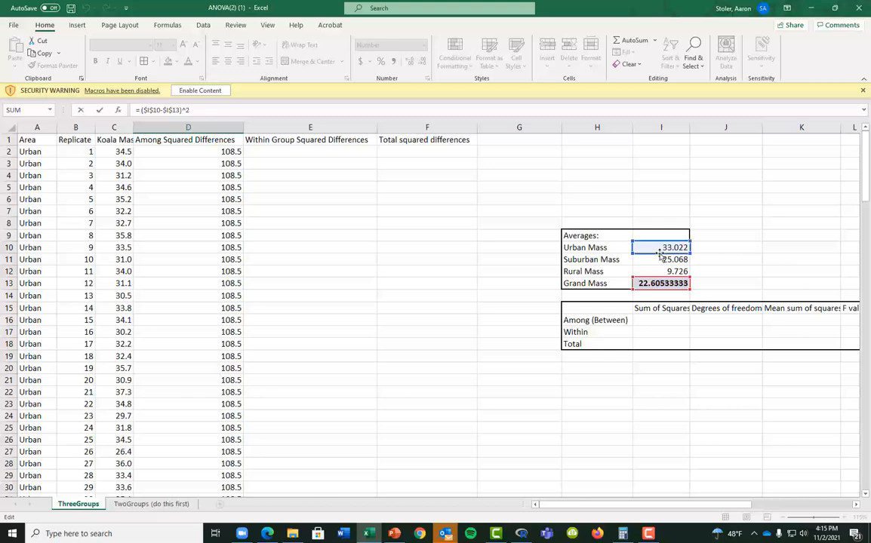
left_click_drag(661, 253, 661, 262)
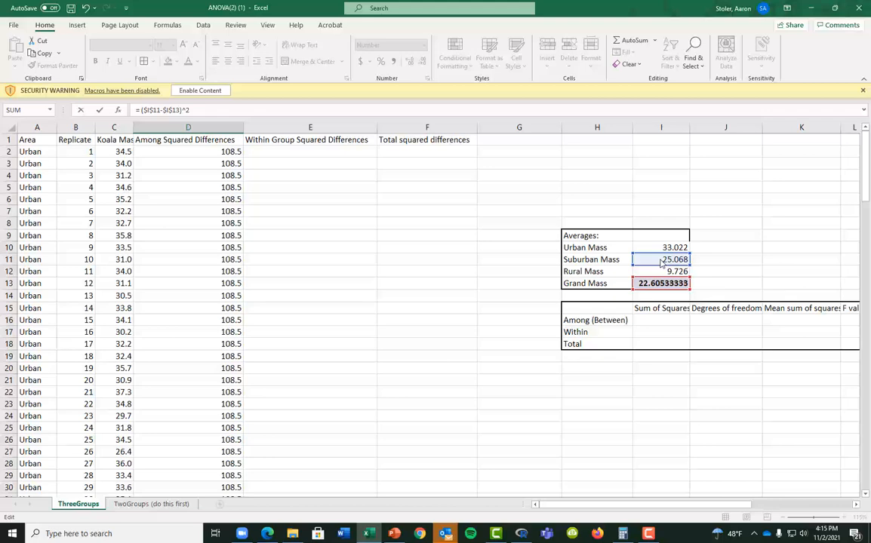
key("Return")
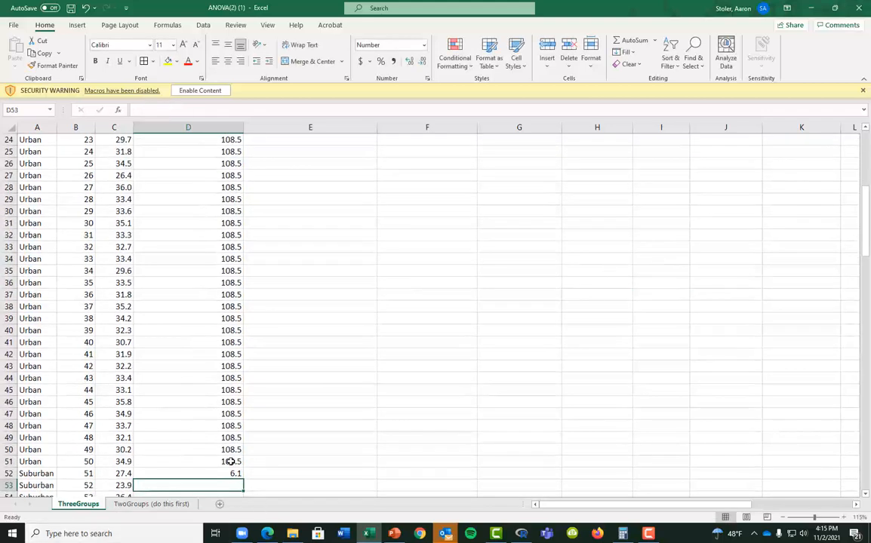
left_click(240, 473)
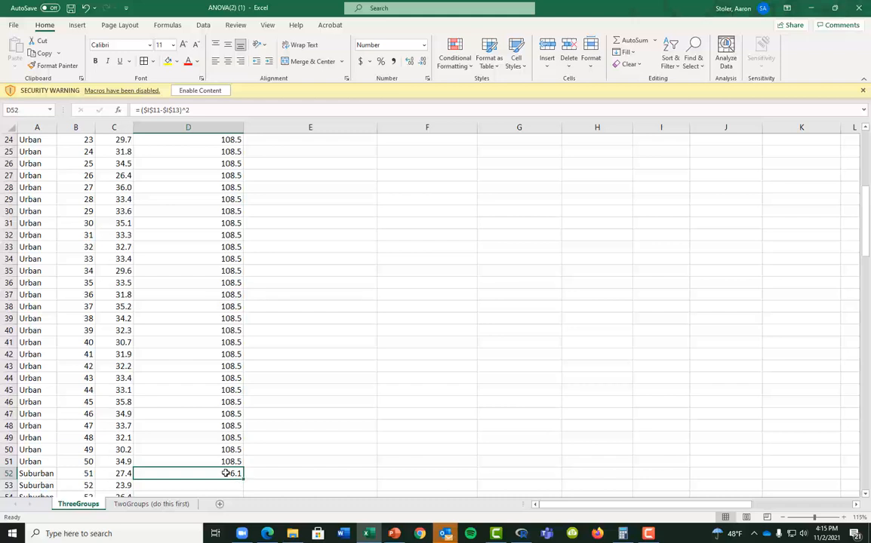
double_click(225, 474)
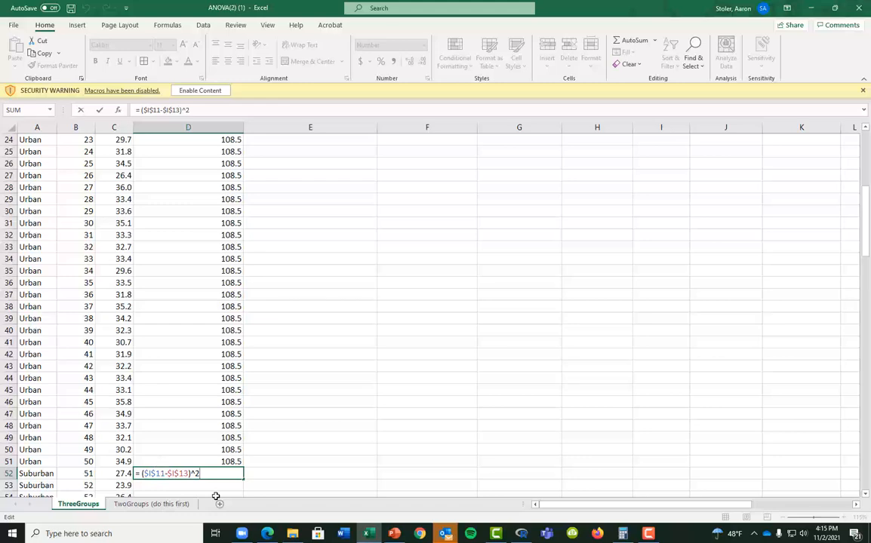
key("Escape")
left_click_drag(243, 479, 243, 274)
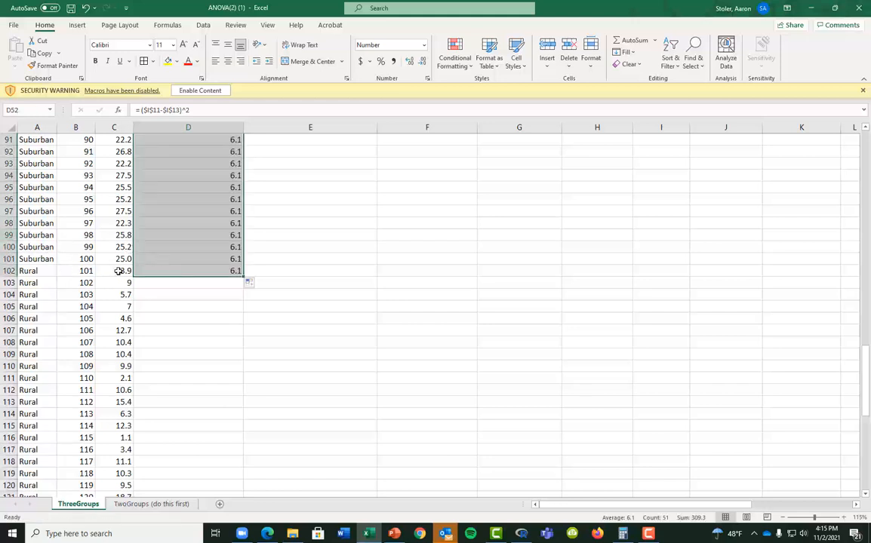
Repoint D102 to the Rural average $I$12 and fill down to D151, giving 165.9
left_click(172, 270)
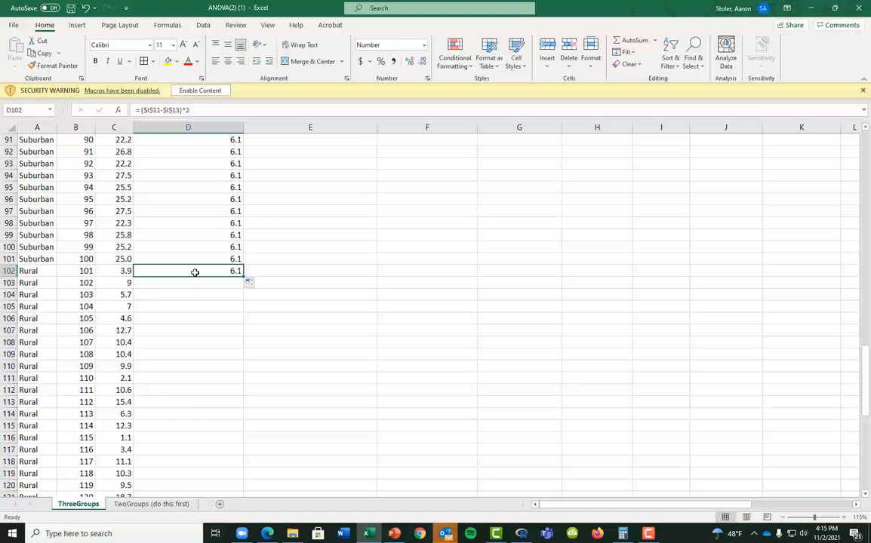
double_click(194, 272)
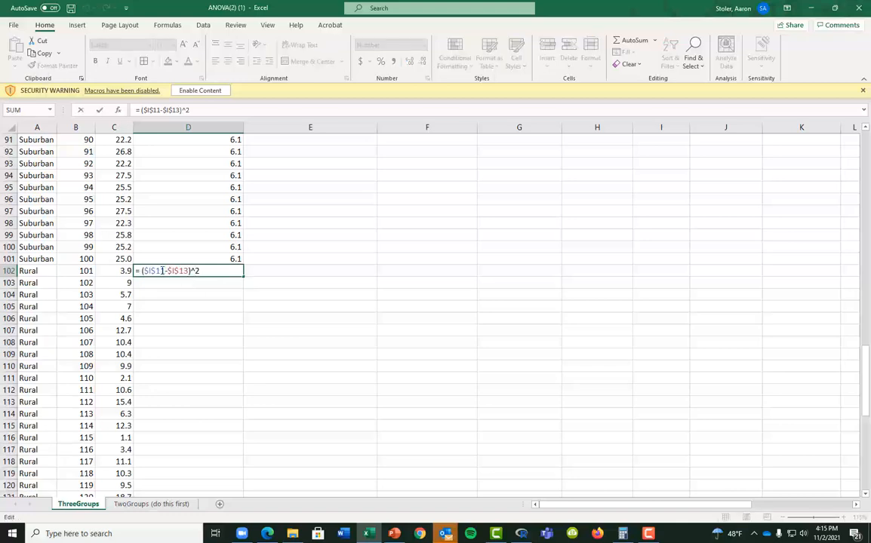
scroll(528, 333, "up", 20)
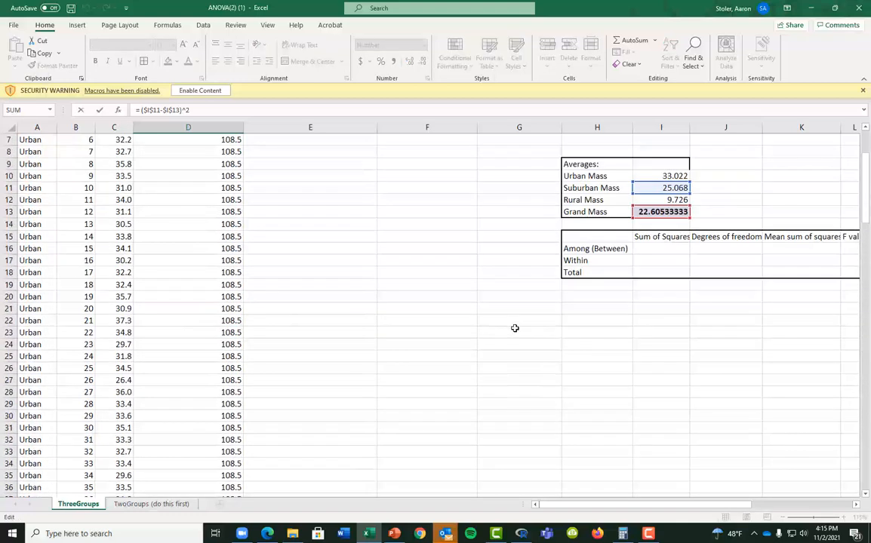
scroll(515, 328, "up", 2)
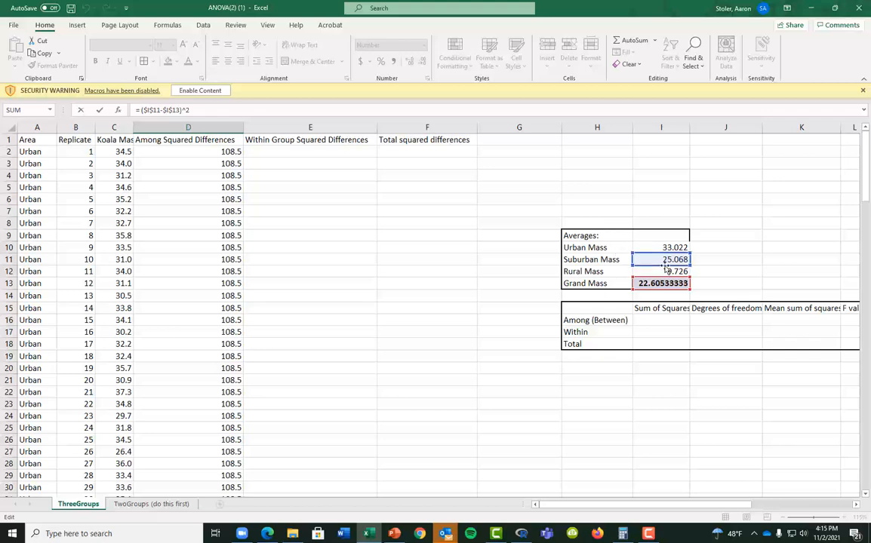
left_click_drag(666, 266, 666, 276)
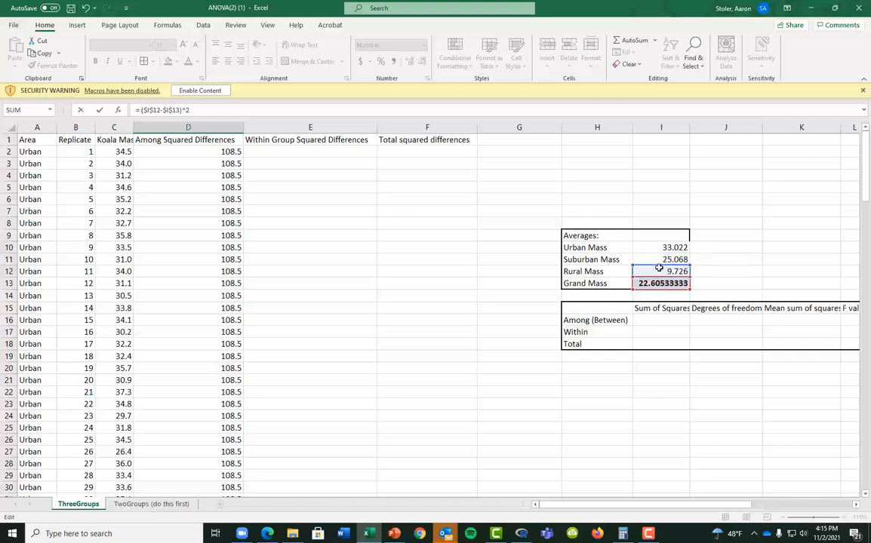
key("Return")
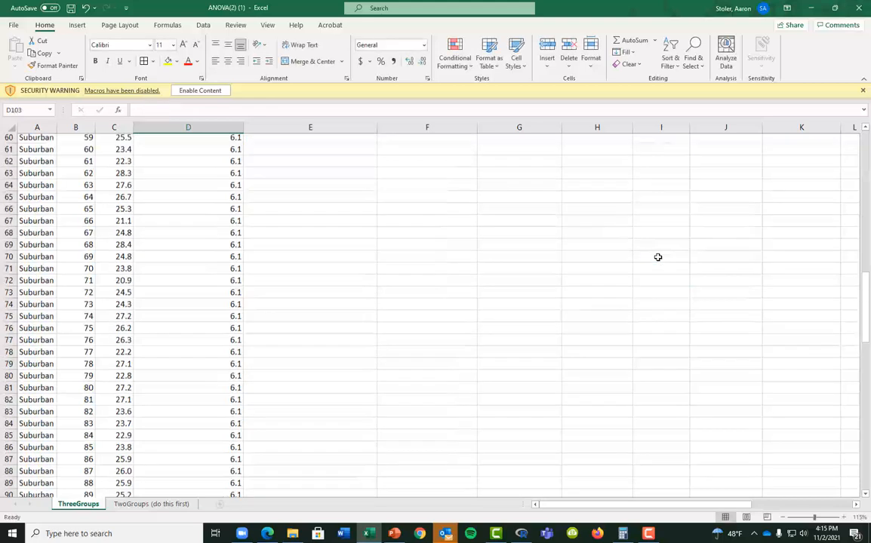
scroll(268, 403, "down", 3)
left_click(235, 366)
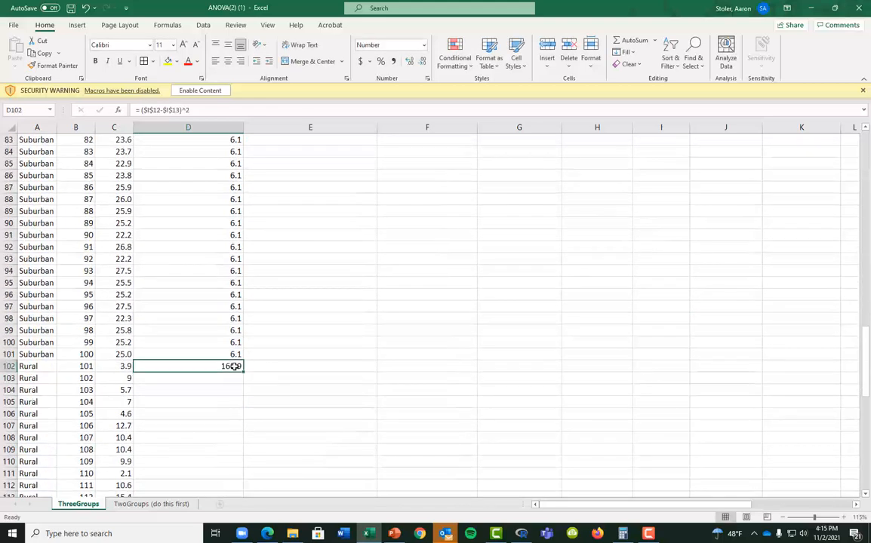
left_click_drag(242, 370, 233, 484)
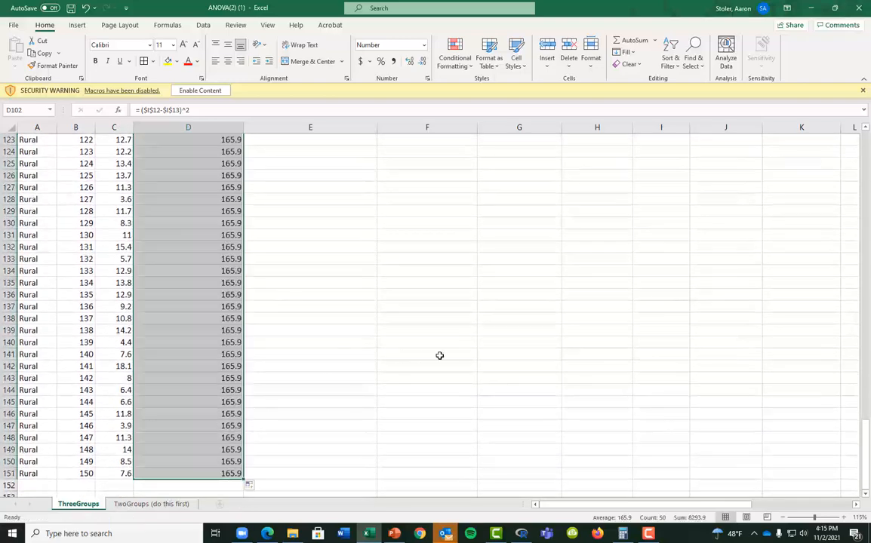
scroll(435, 380, "up", 12)
scroll(435, 387, "up", 20)
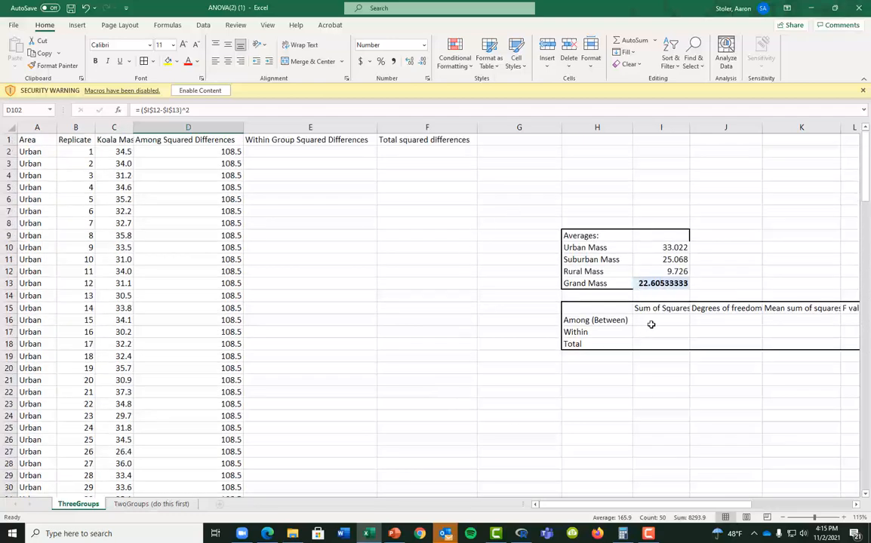
Enter =SUM(D2:D151) in I16 for the among-group sum of squares, 14022.4
left_click(653, 321)
type("=")
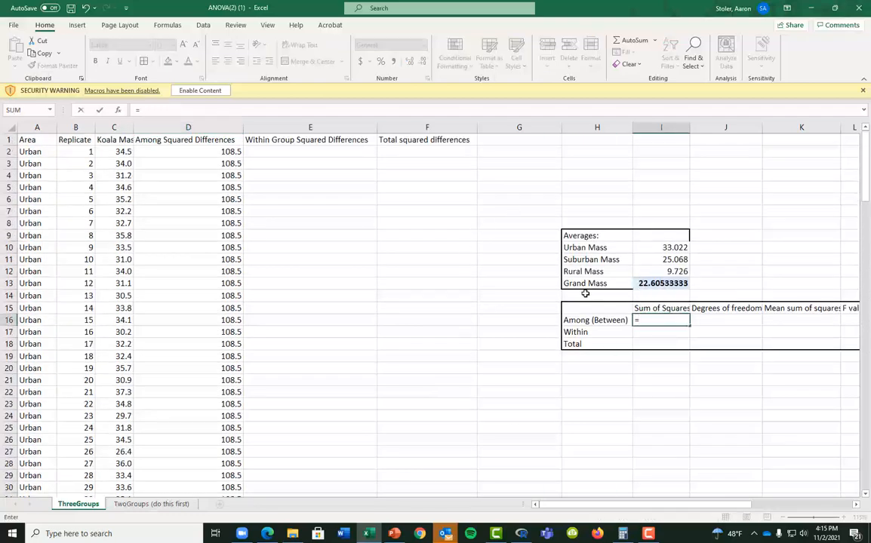
type("SUM(")
key("Left")
key("Left")
key("Left")
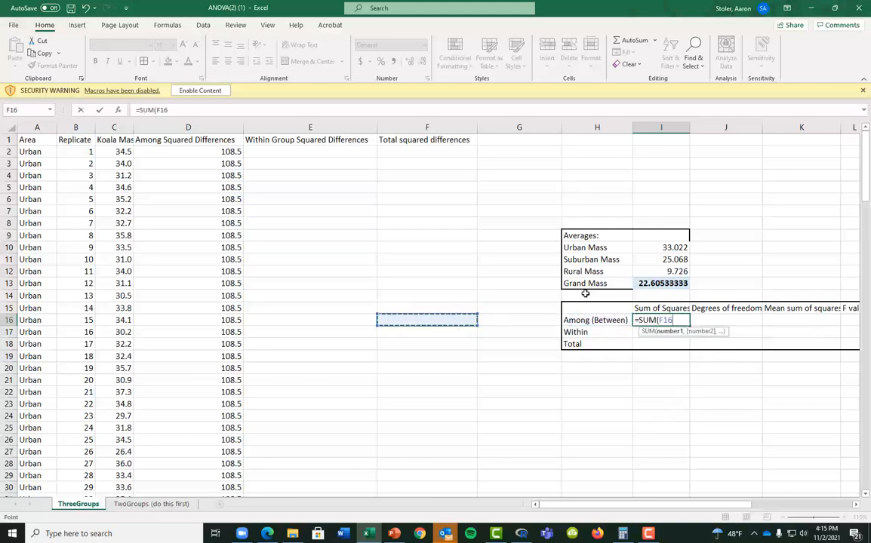
key("Left")
key("Left")
key("ctrl+Up")
key("Down")
key("ctrl+shift+Down")
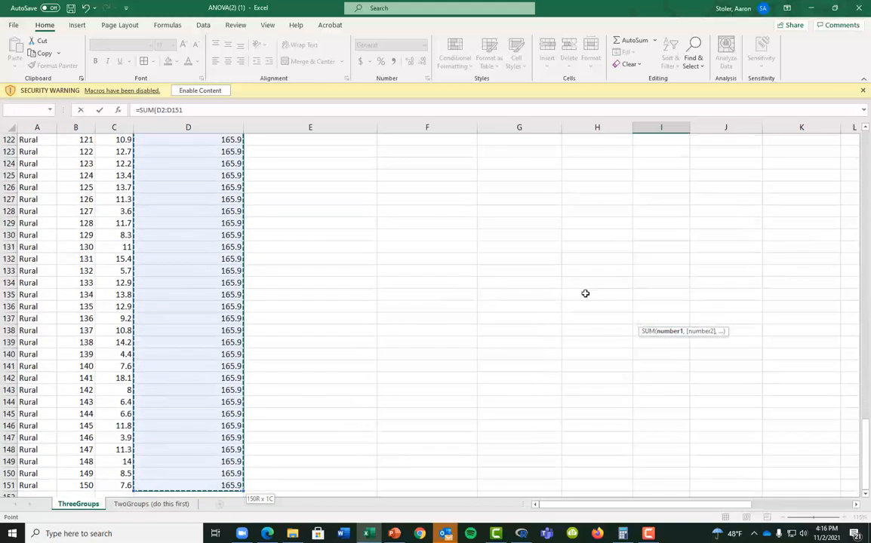
key("Return")
key("Up")
key("Up")
key("Up")
key("Up")
key("Up")
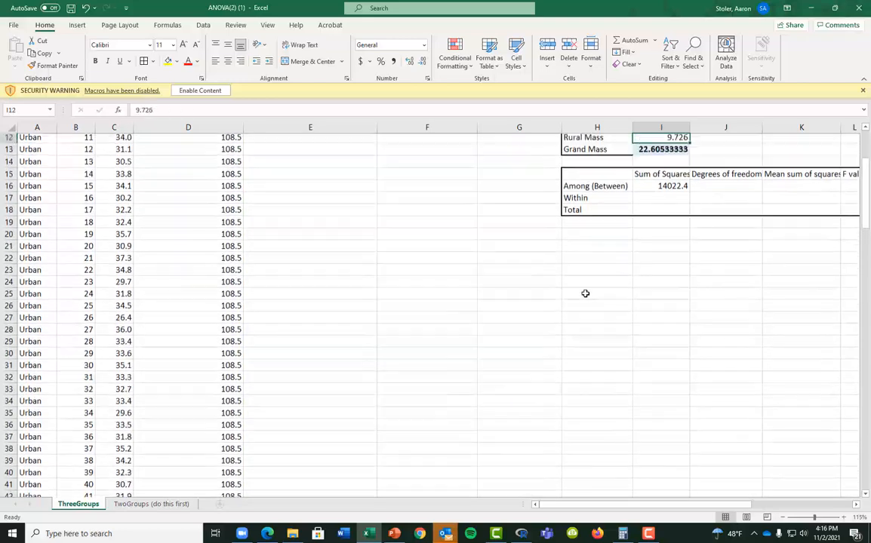
key("Up")
key("Up")
key("Up")
key("Up")
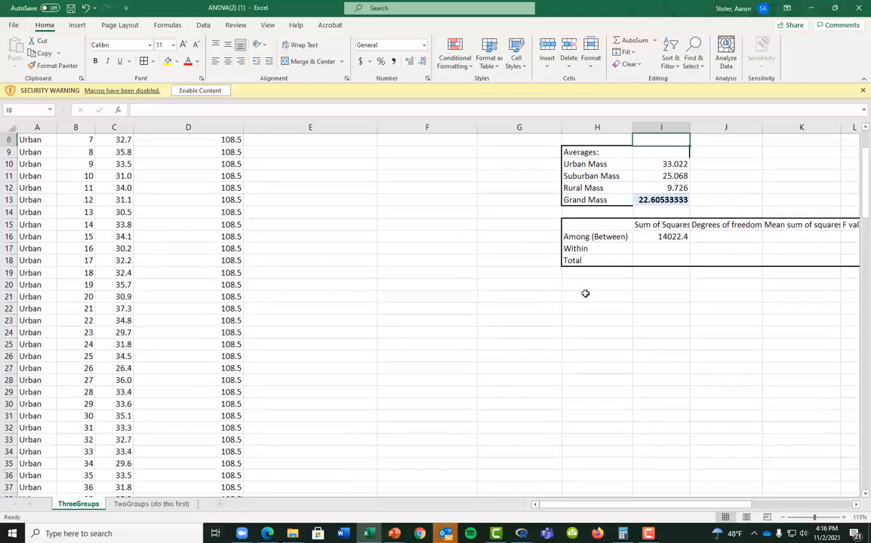
key("Up")
key("Up")
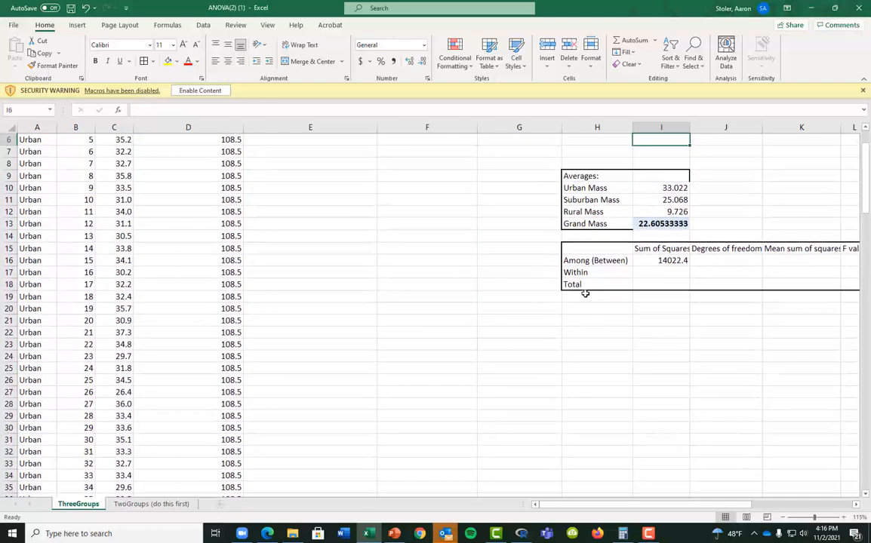
Enter degrees of freedom 2 in J16 and mean square =I16/J16 (7011.2) in K16
left_click(698, 260)
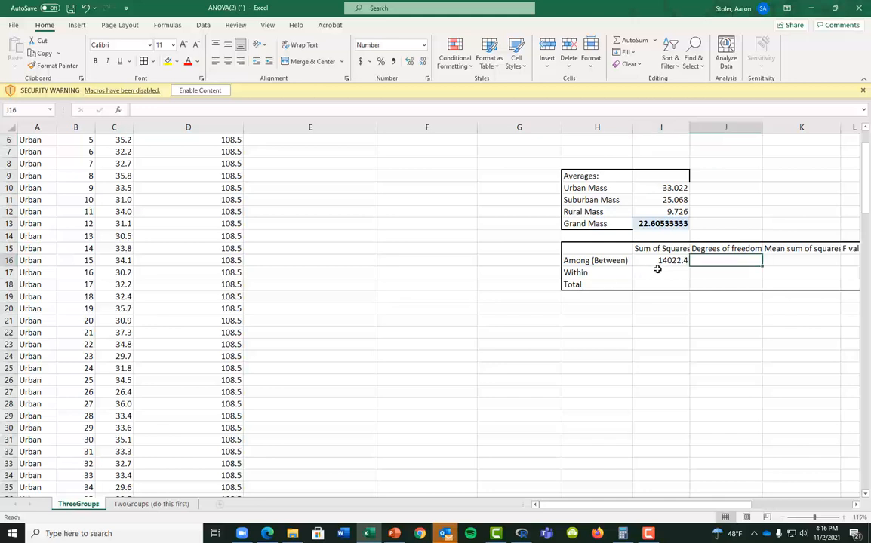
type("=3-1")
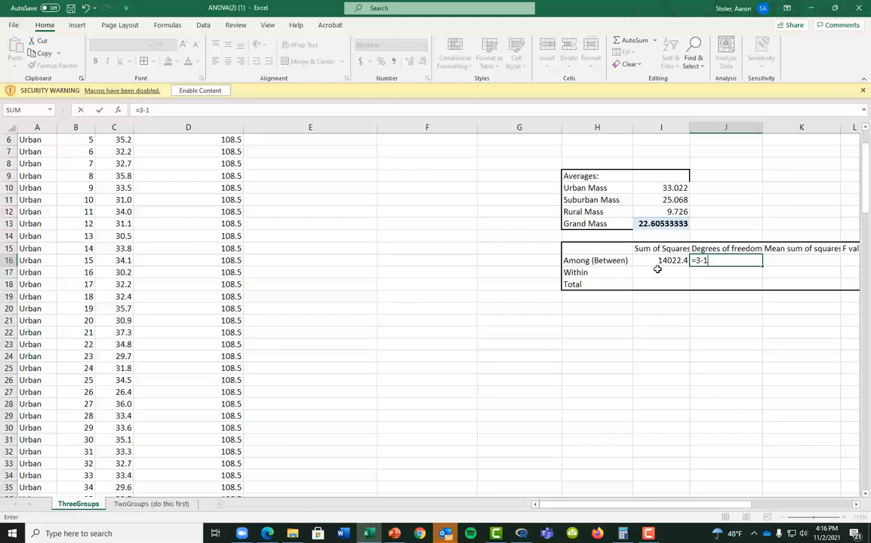
key("Return")
key("Up")
key("Right")
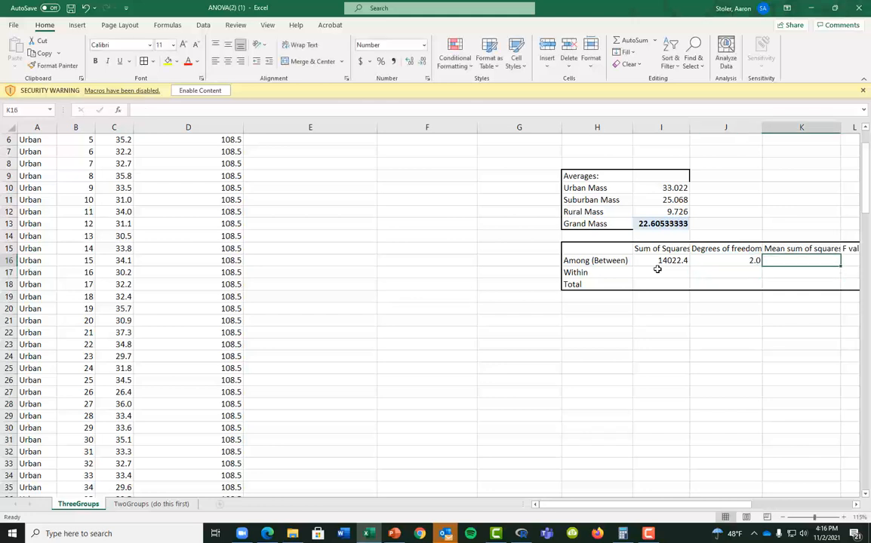
type("=")
left_click(657, 265)
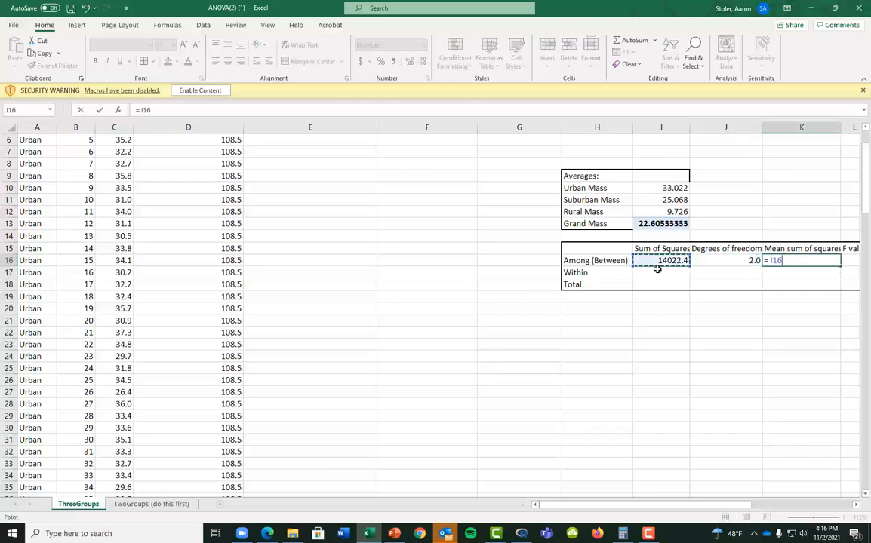
type("/J16")
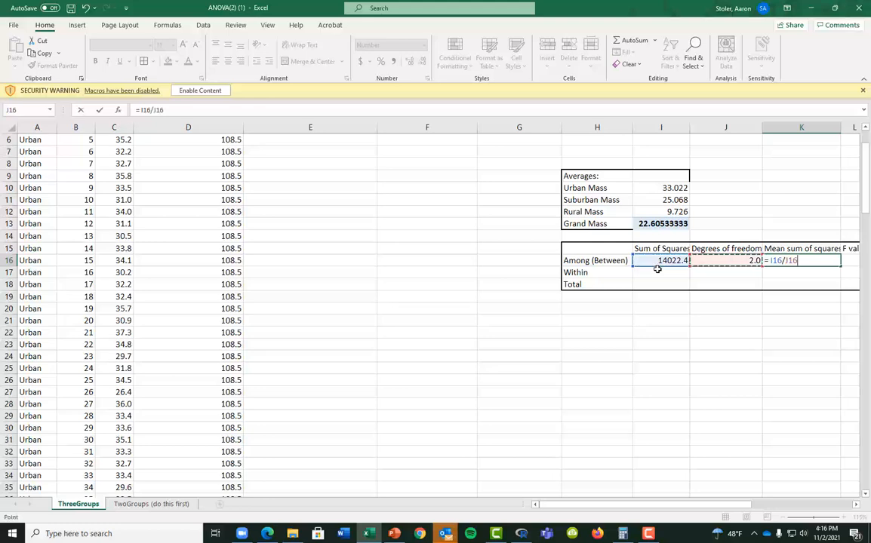
key("Return")
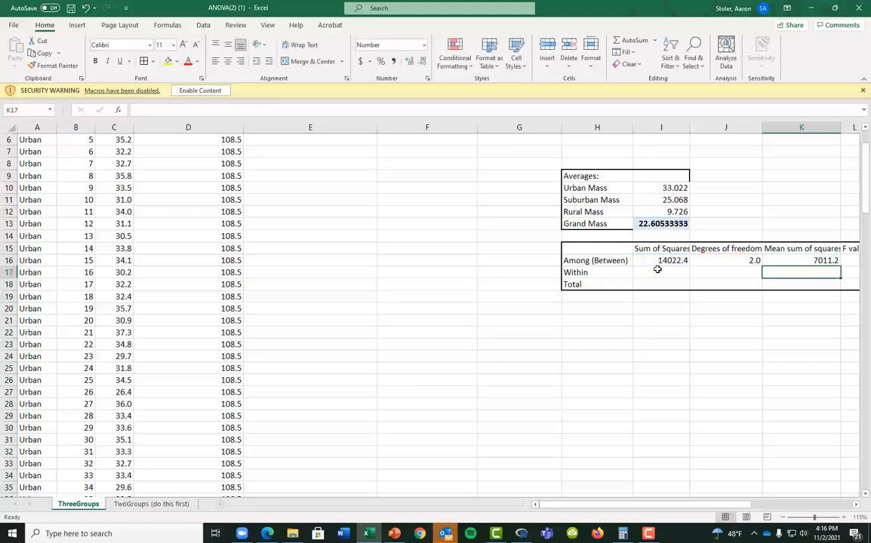
left_click(658, 270)
scroll(573, 305, "up", 2)
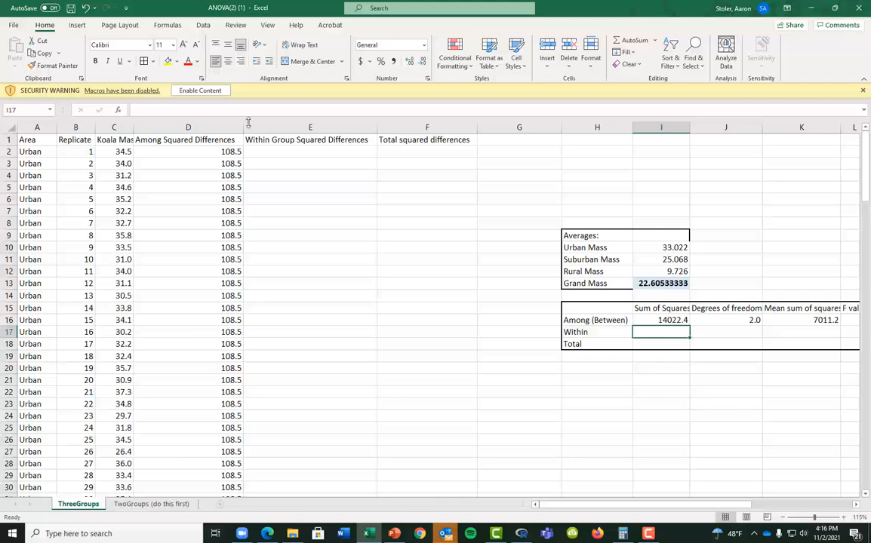
left_click(270, 149)
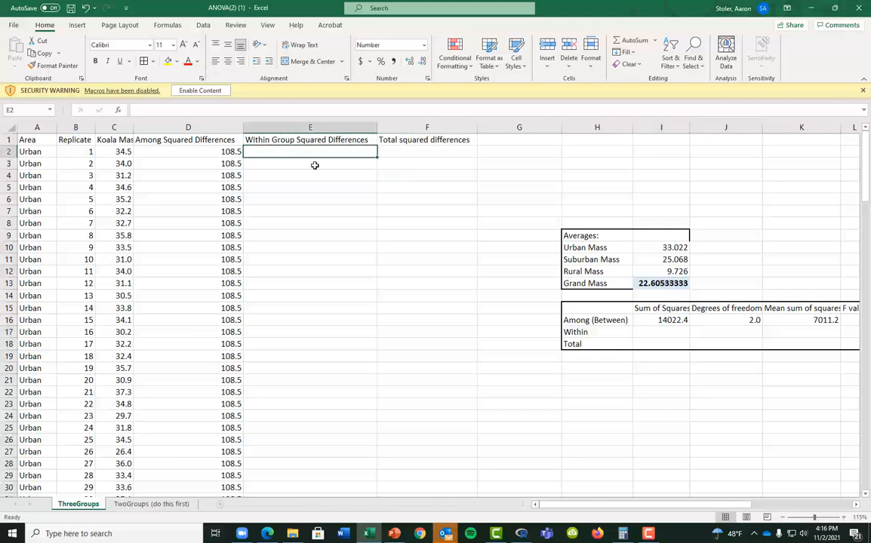
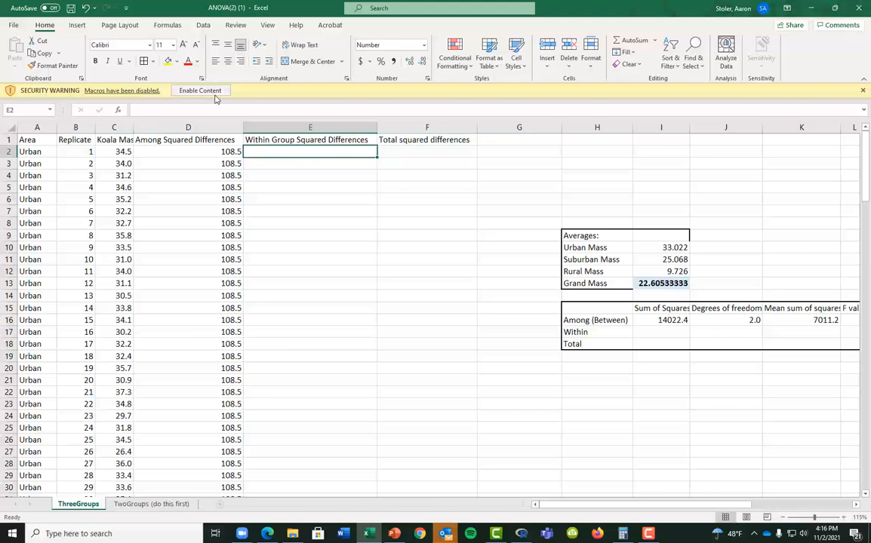
Enter =(C2-$I$10)^2 in E2, squaring the first Urban mass's difference from the Urban mean (2.2)
type("=")
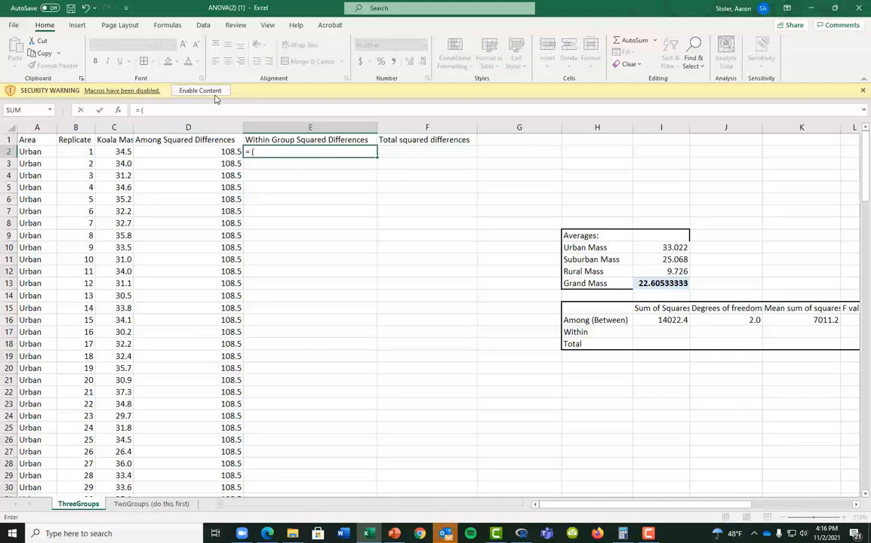
type(" (")
key("Left")
key("Left")
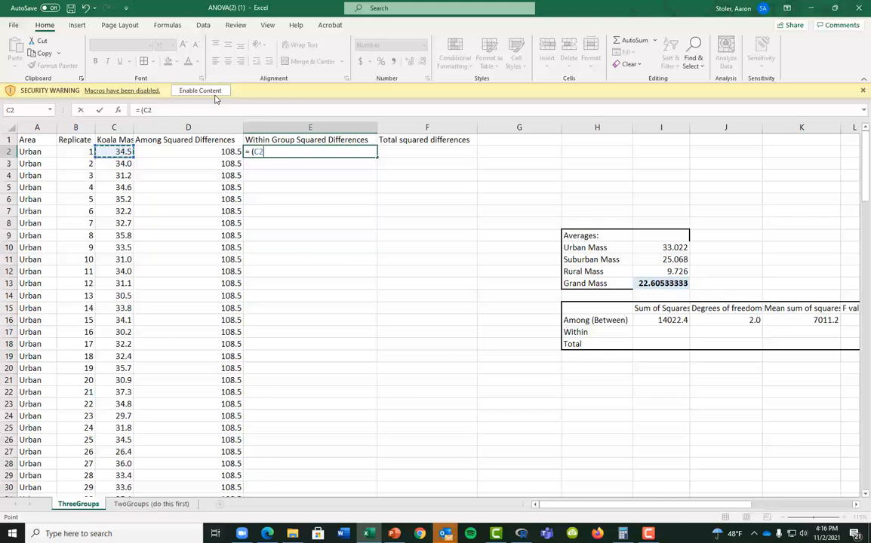
type("-")
left_click(668, 249)
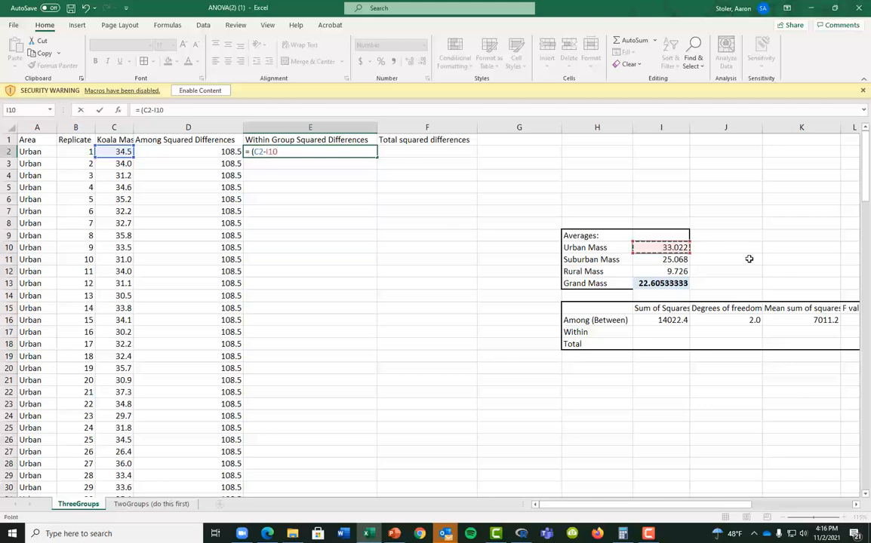
type(")^2")
key("Return")
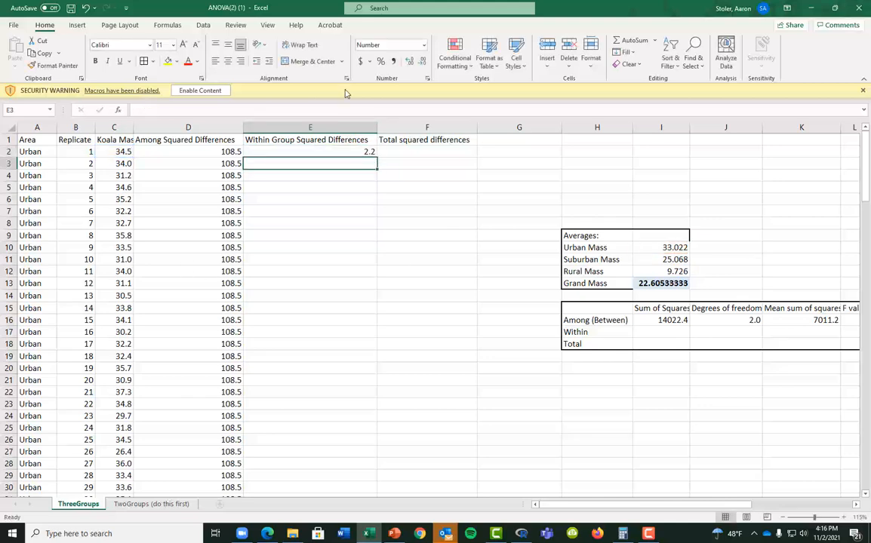
double_click(337, 151)
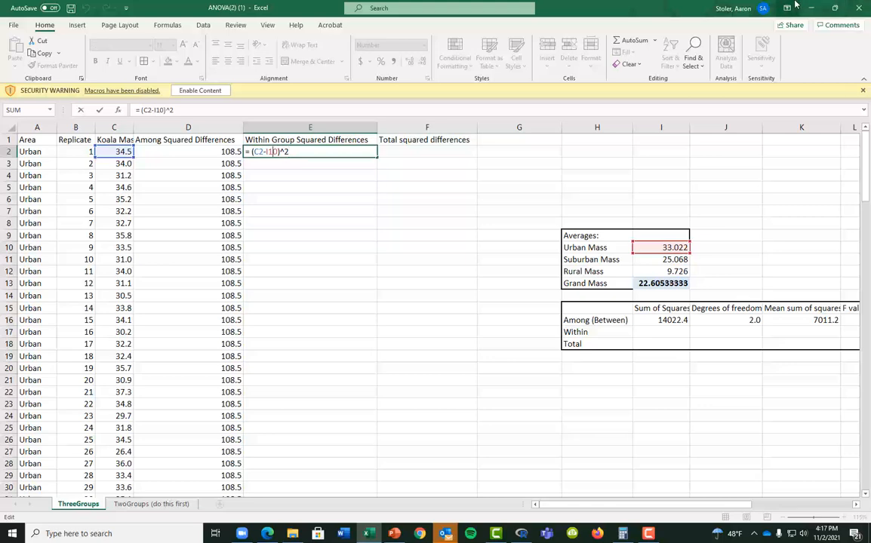
key("F4")
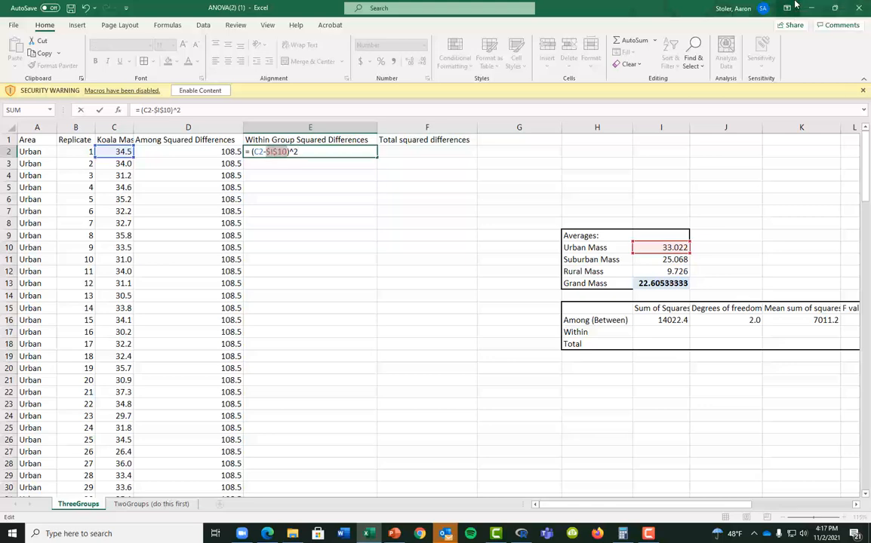
key("Return")
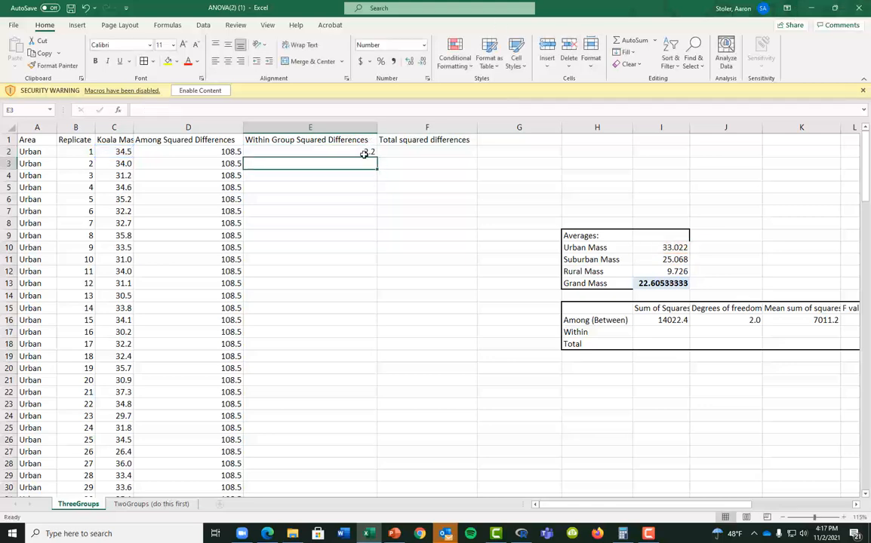
Fill the E2 squared-difference formula down through row 52
left_click(365, 143)
left_click(369, 152)
left_click_drag(376, 157, 349, 348)
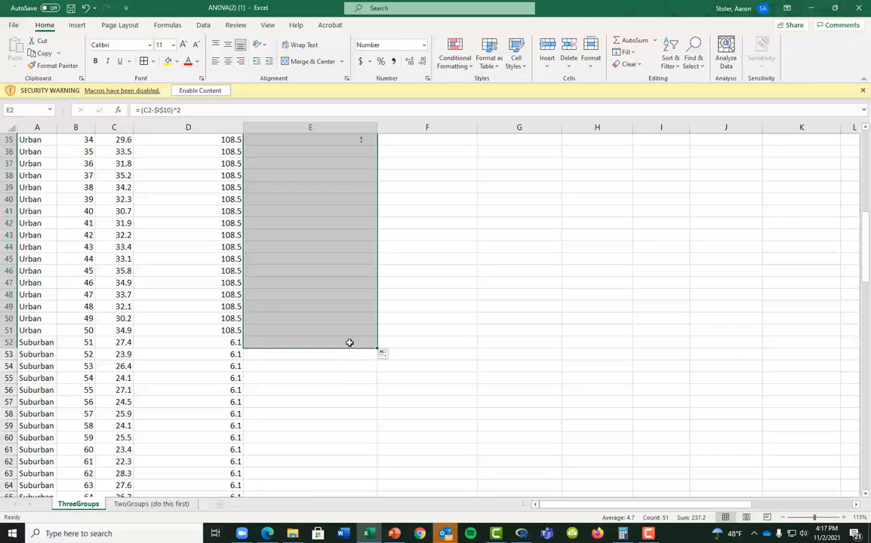
Repoint E52 to the Suburban mean $I$11 and fill it down the Suburban rows
left_click(344, 342)
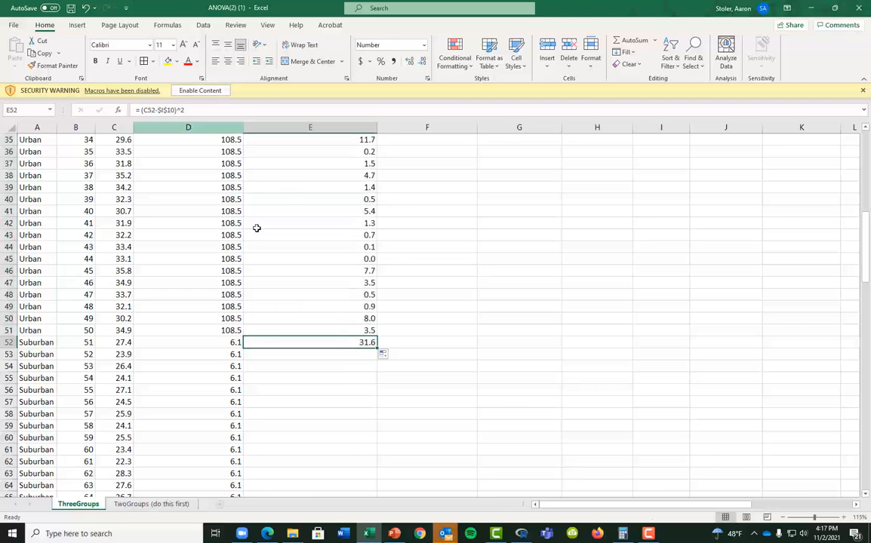
double_click(295, 341)
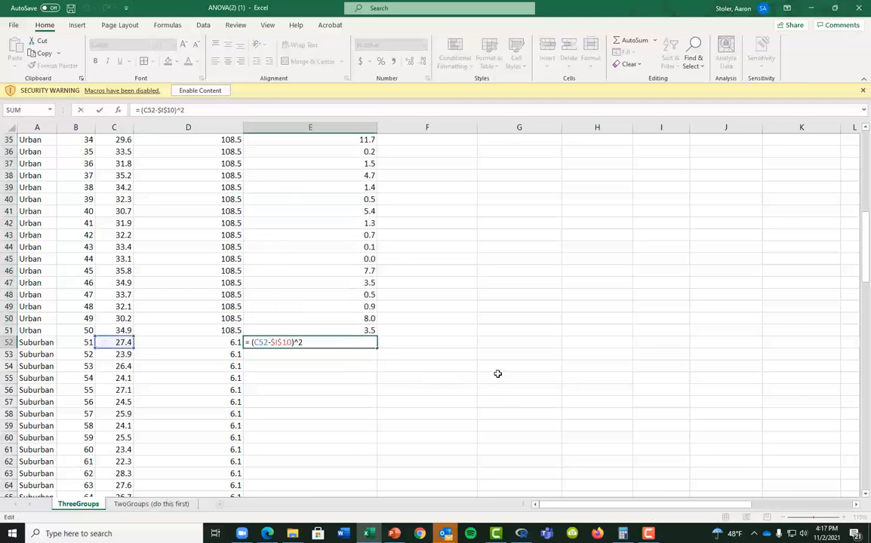
scroll(498, 373, "up", 11)
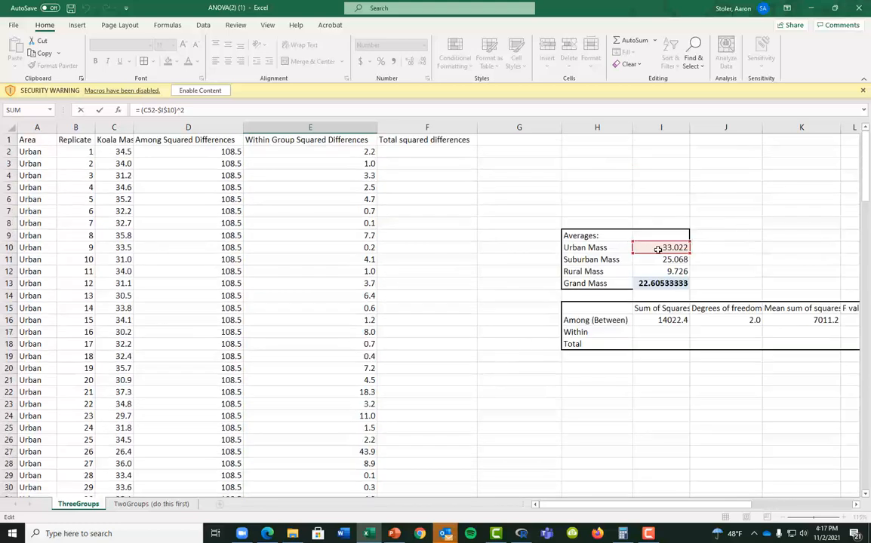
left_click_drag(659, 253, 660, 265)
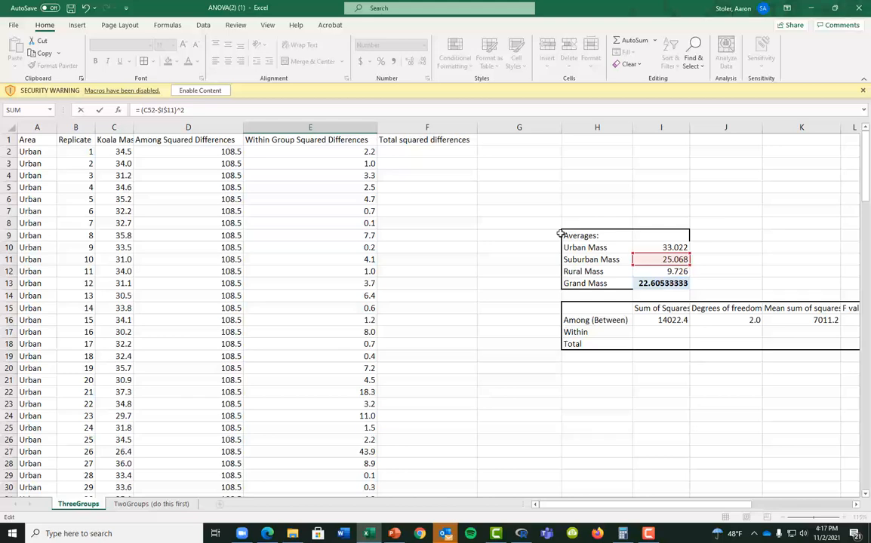
key("Return")
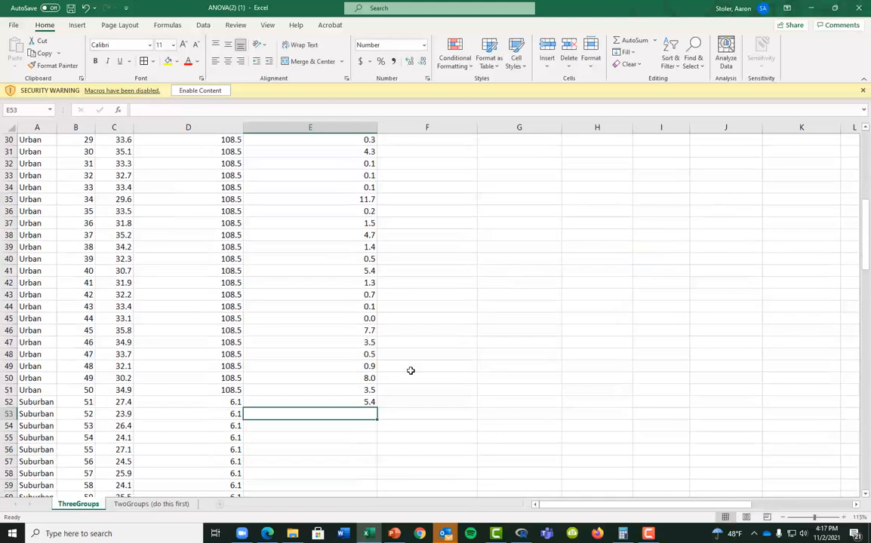
left_click(364, 405)
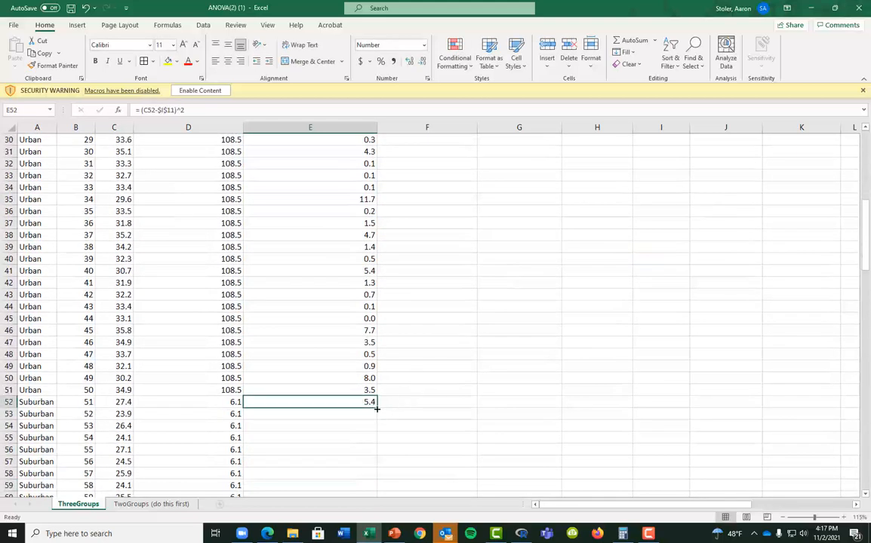
left_click_drag(377, 408, 338, 446)
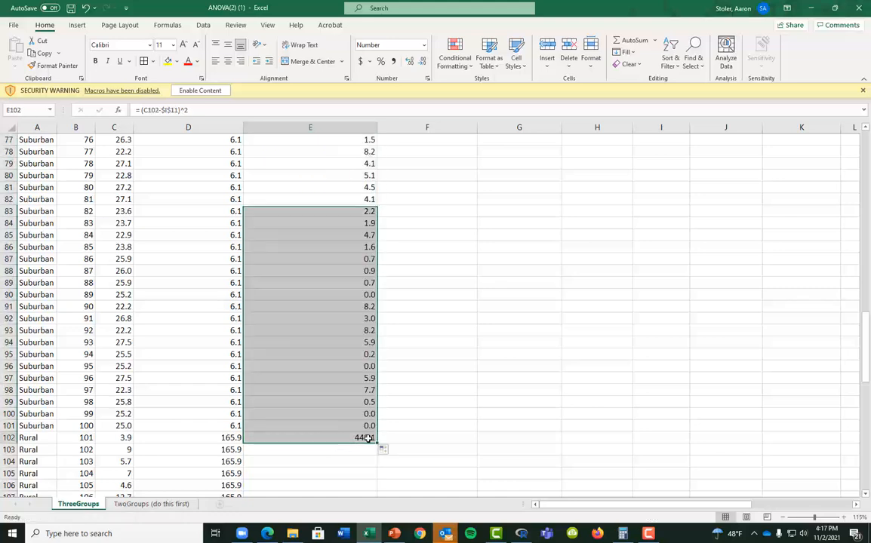
Repoint E102 to the Rural mean $I$12 and fill down to E151, starting 33.9
double_click(367, 437)
scroll(527, 270, "up", 20)
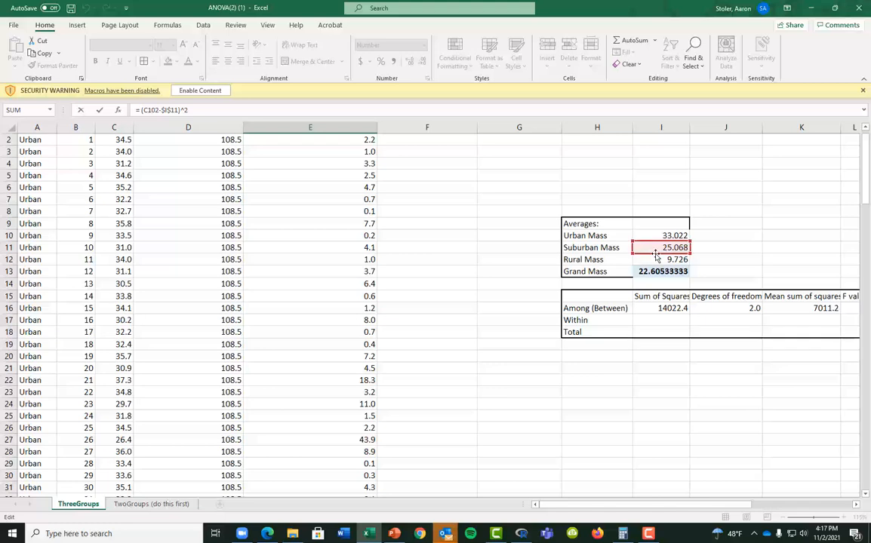
left_click_drag(657, 255, 646, 255)
key("Return")
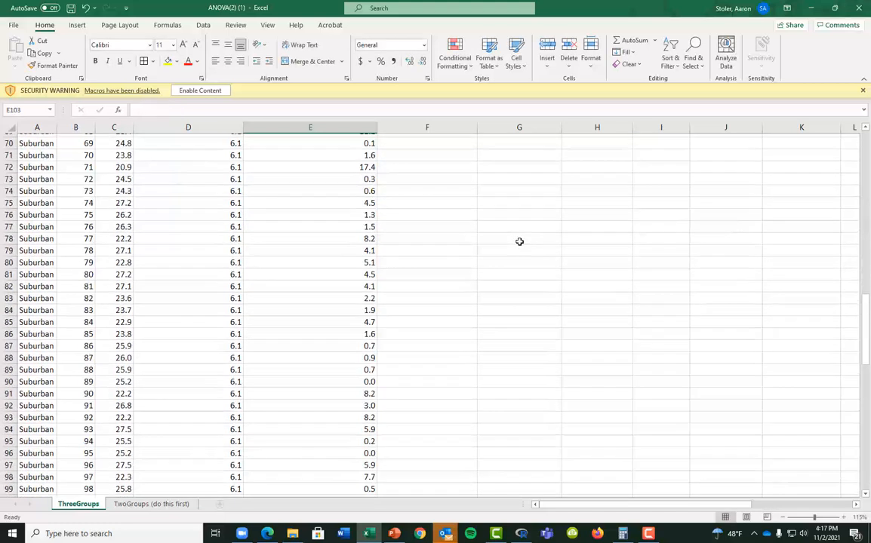
left_click(361, 364)
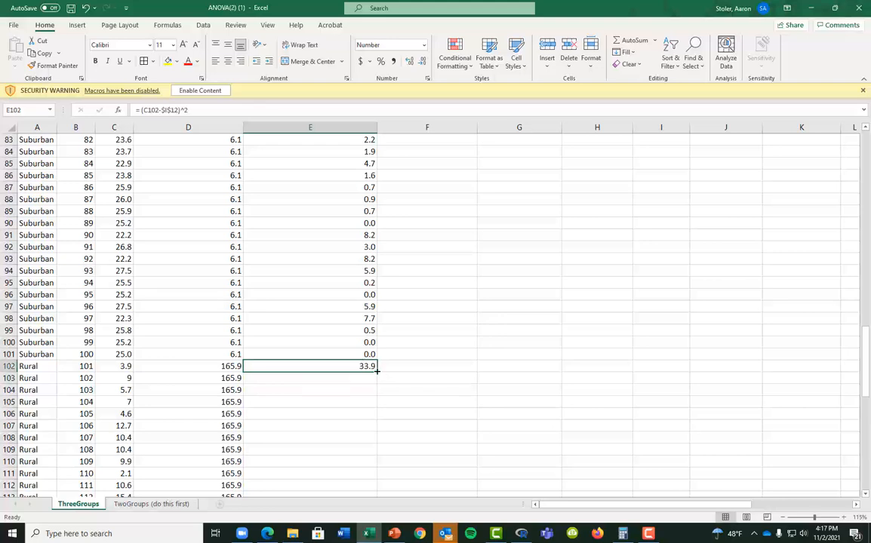
left_click_drag(377, 372, 428, 446)
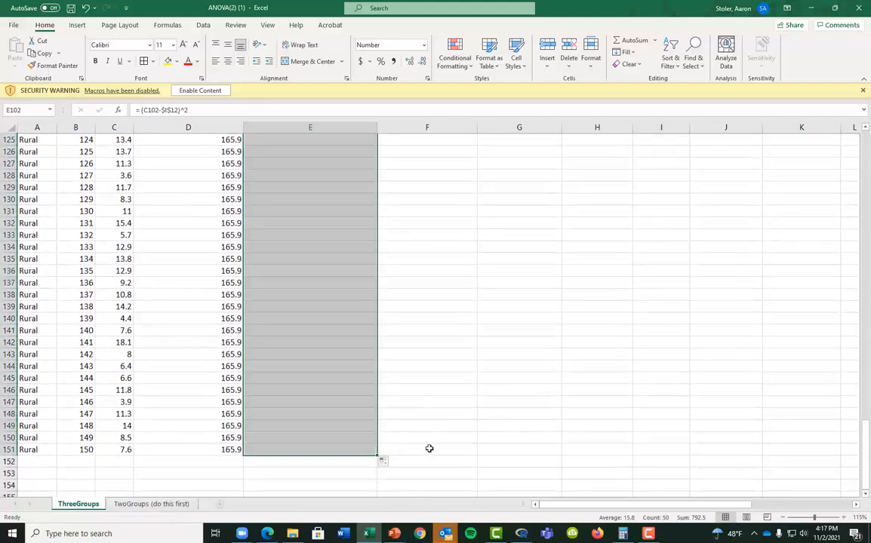
scroll(544, 432, "up", 8)
scroll(544, 431, "up", 20)
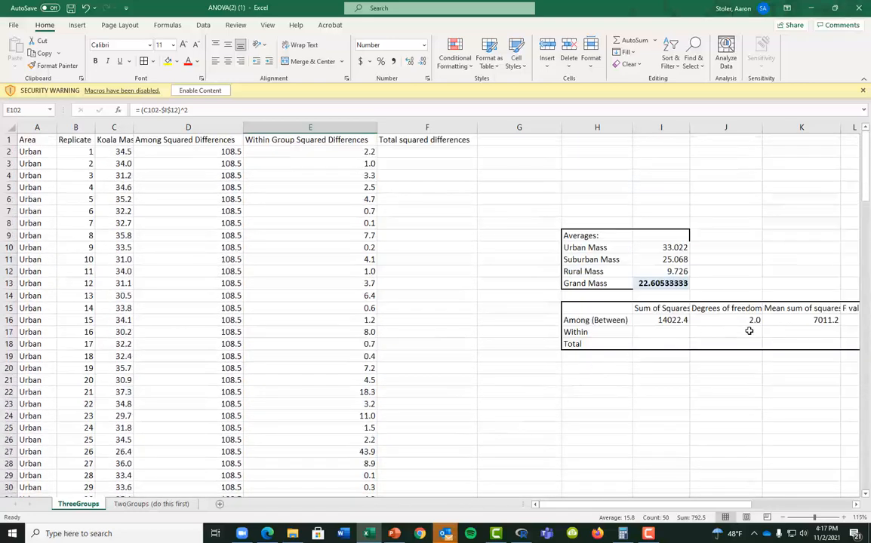
Enter =SUM(E2:E151) in I17 for the within-group sum of squares, 1176.6
left_click(743, 333)
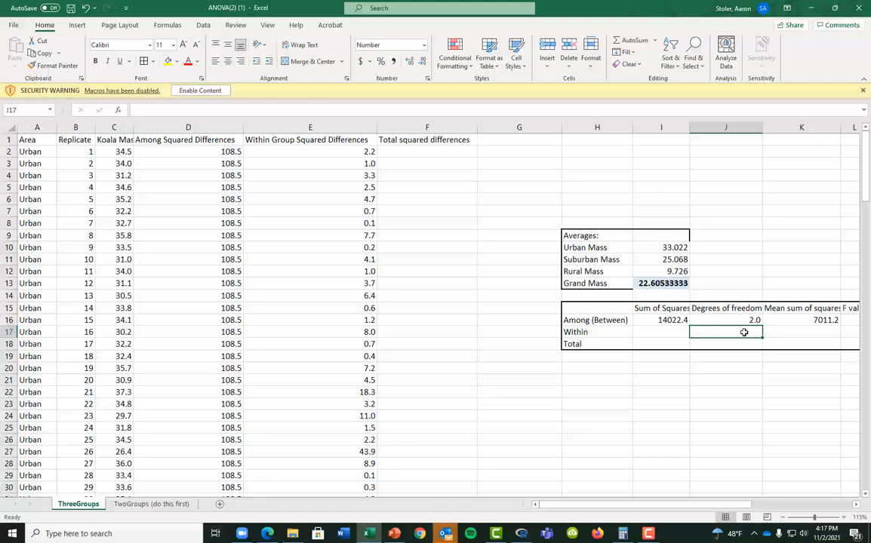
key("Left")
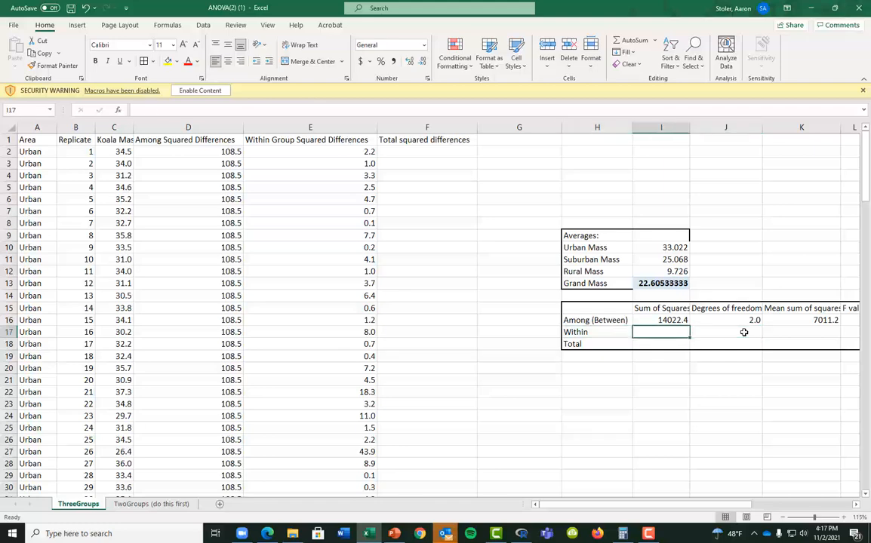
type("=SUM(")
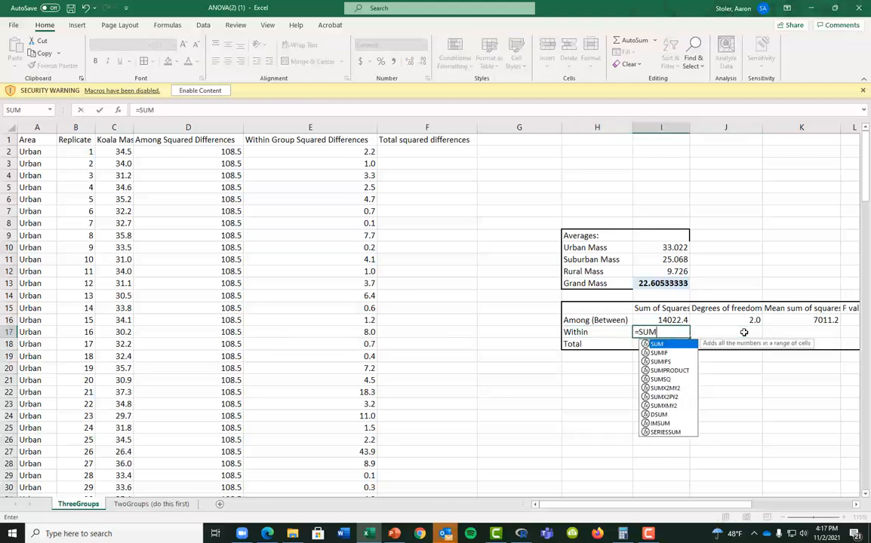
key("Left")
key("Left")
key("Left")
key("Up")
key("Up")
key("Left")
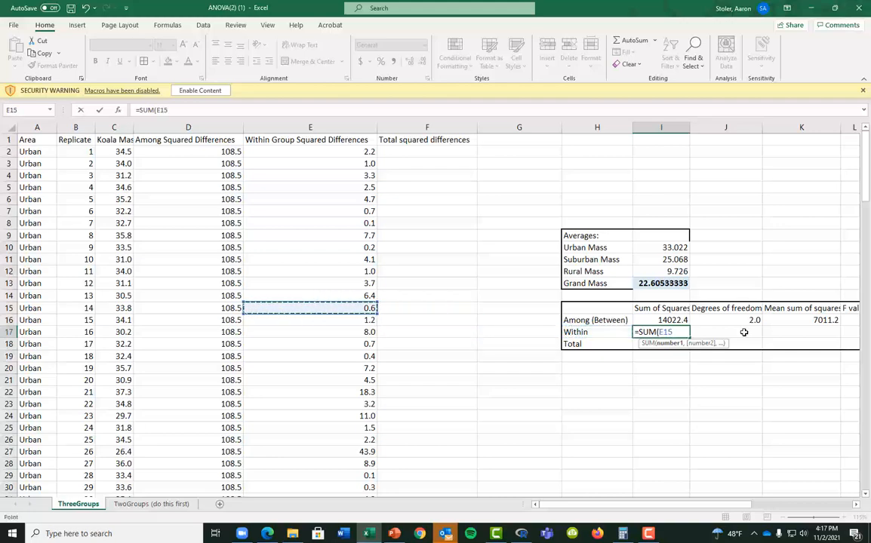
key("ctrl+Up")
key("Down")
key("ctrl+shift+Down")
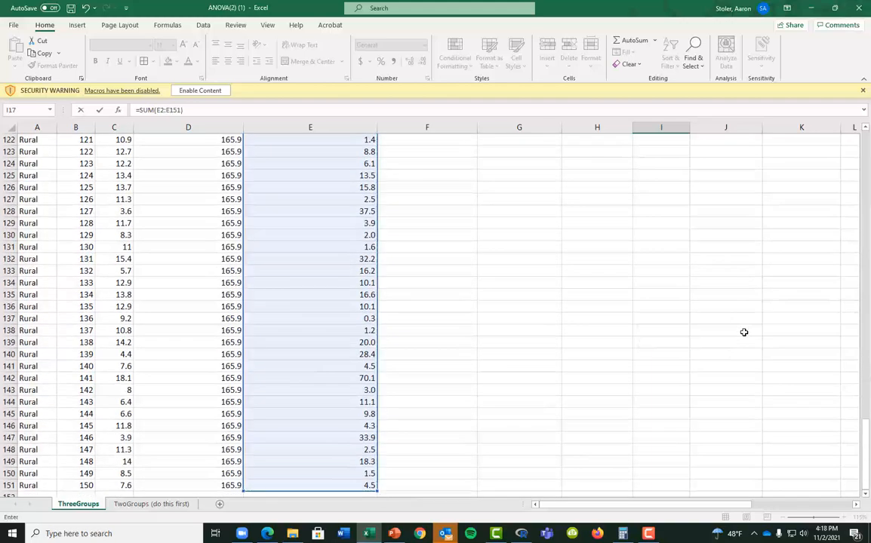
key("ctrl+Return")
key("Up")
key("Up")
key("Up")
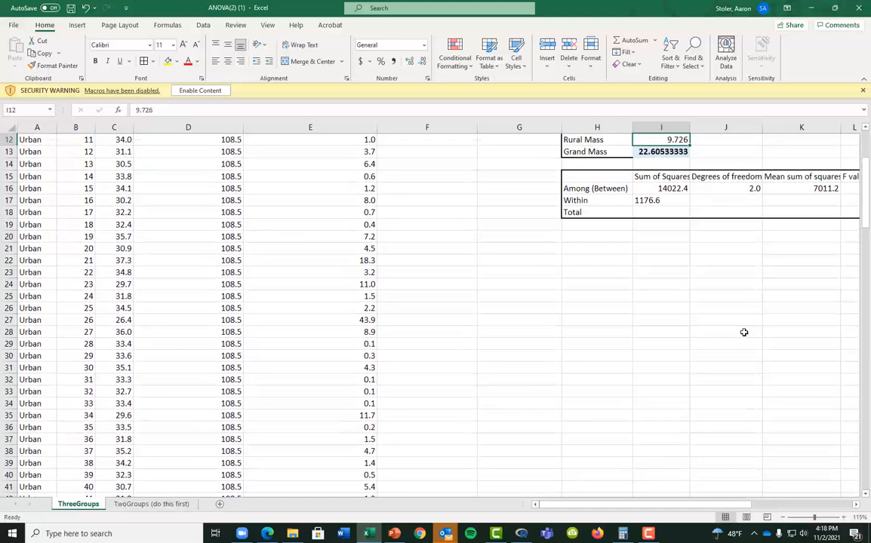
key("Down")
key("Down")
key("Down")
key("Down")
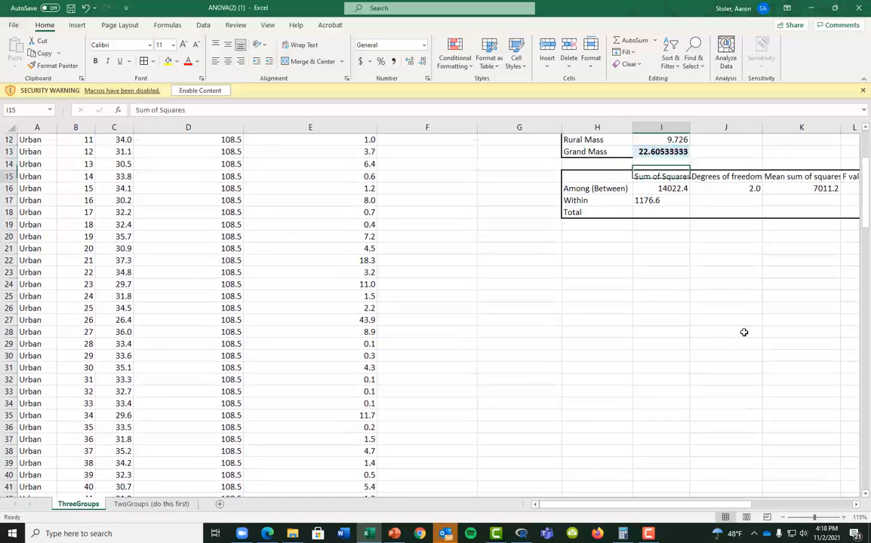
Enter within degrees of freedom =3*(50-1) (147) in J17 and mean square =I17/J17 (8.0) in K17
key("Down")
key("Right")
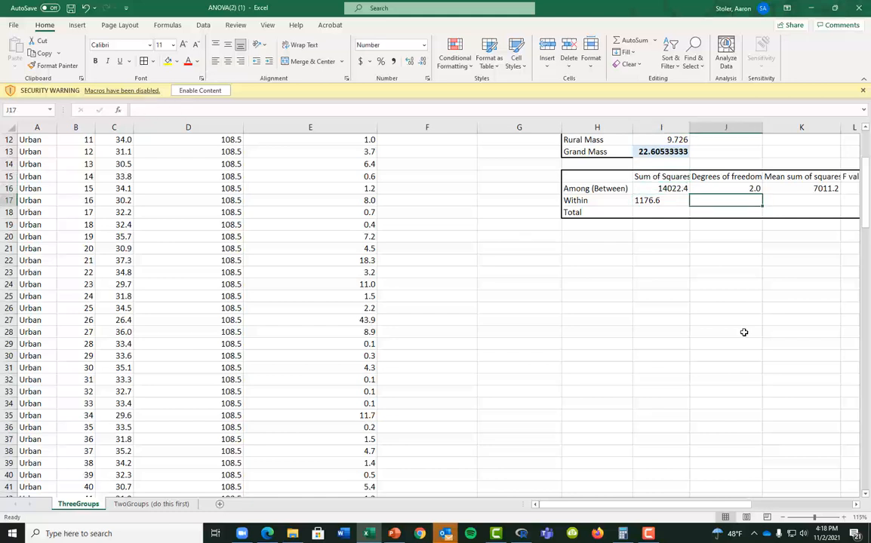
type("=")
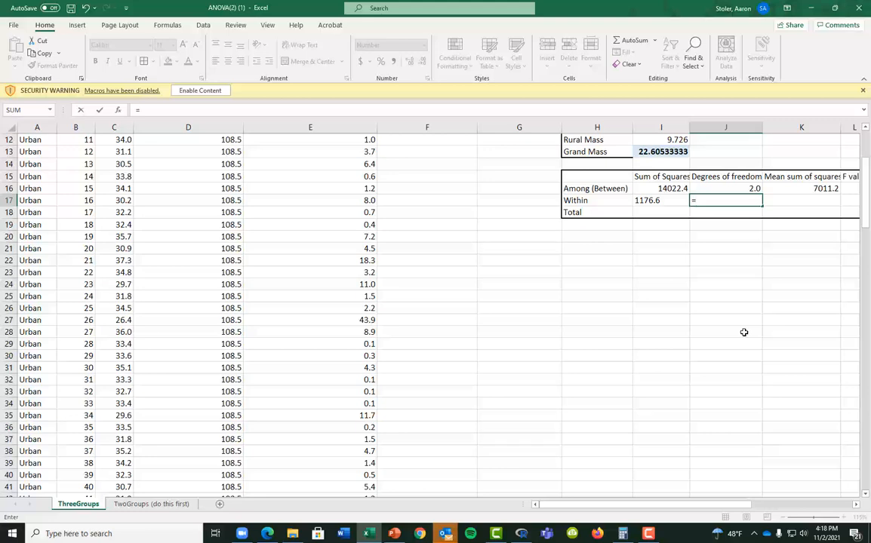
type("3*(50-1")
key("Return")
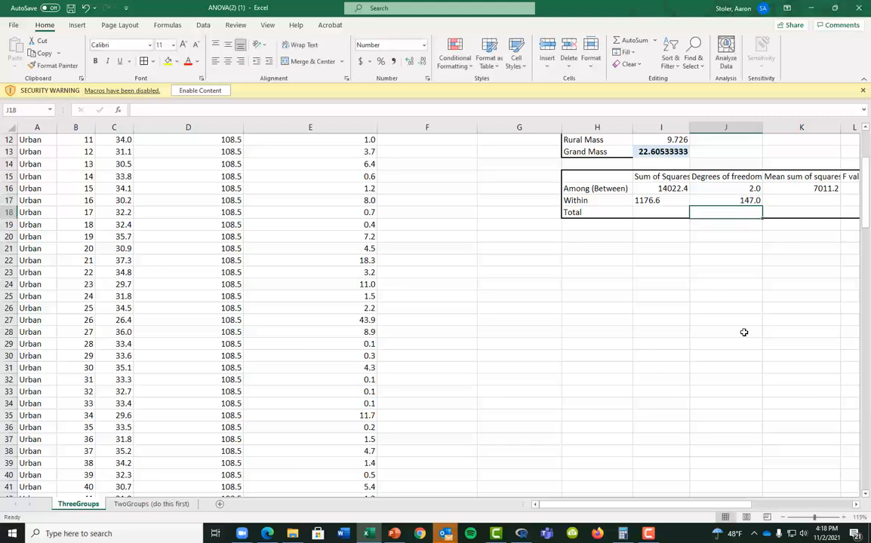
scroll(612, 360, "up", 4)
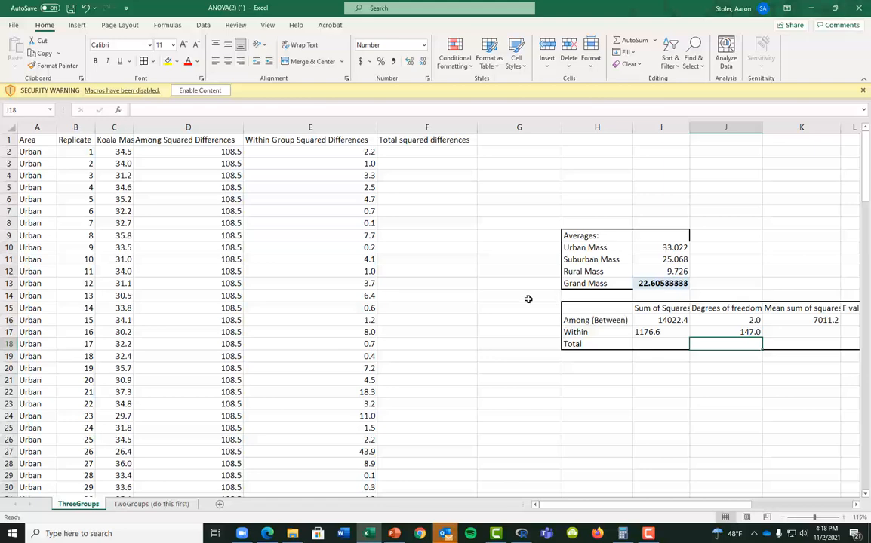
left_click(777, 332)
type("=")
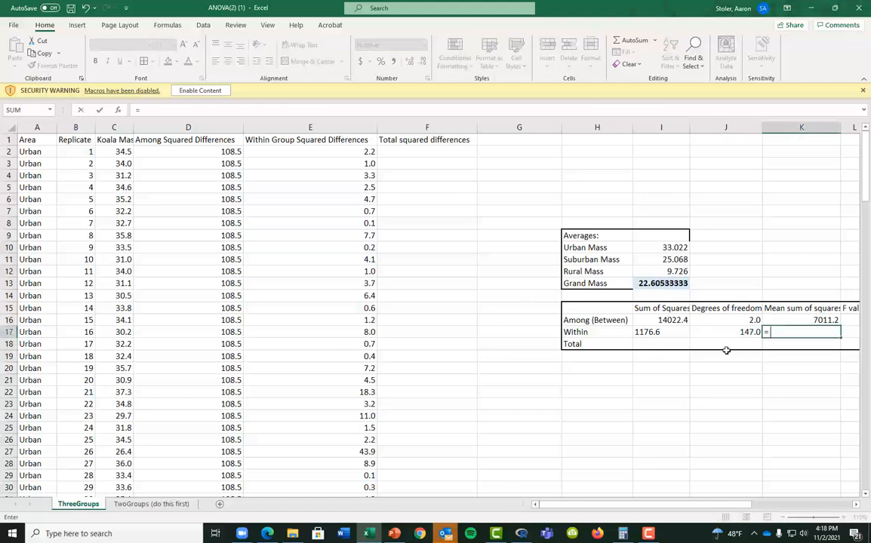
key("Left")
key("Left")
type("/")
key("Left")
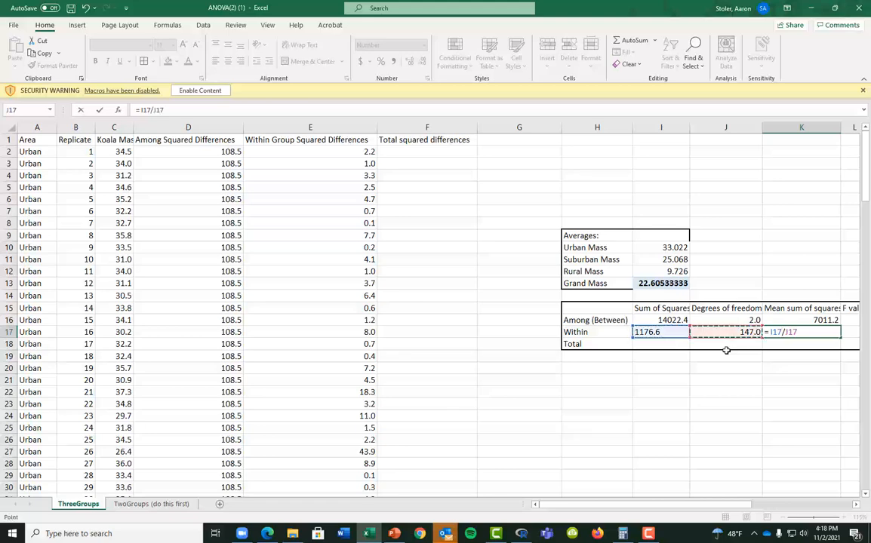
key("Return")
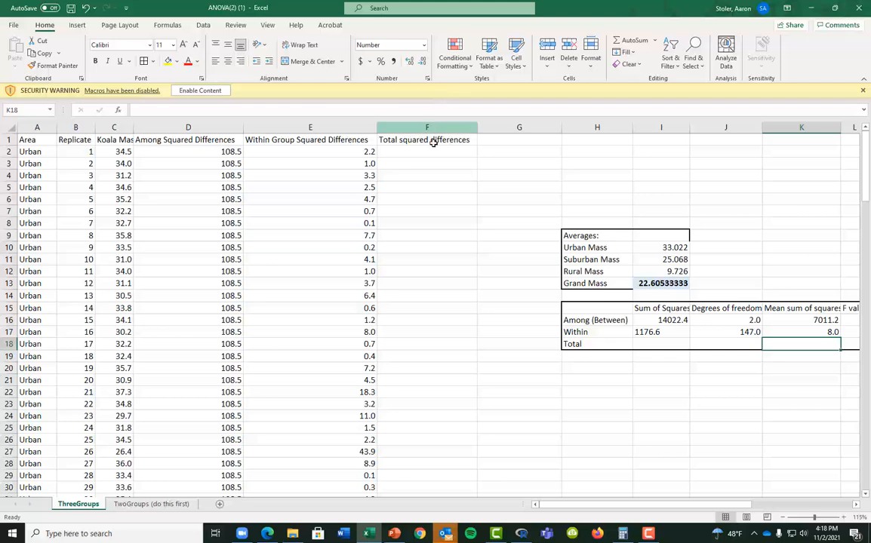
Enter =(C2-$I$13)^2 in F2, the first mass's squared difference from the grand mean (141.5)
left_click(473, 149)
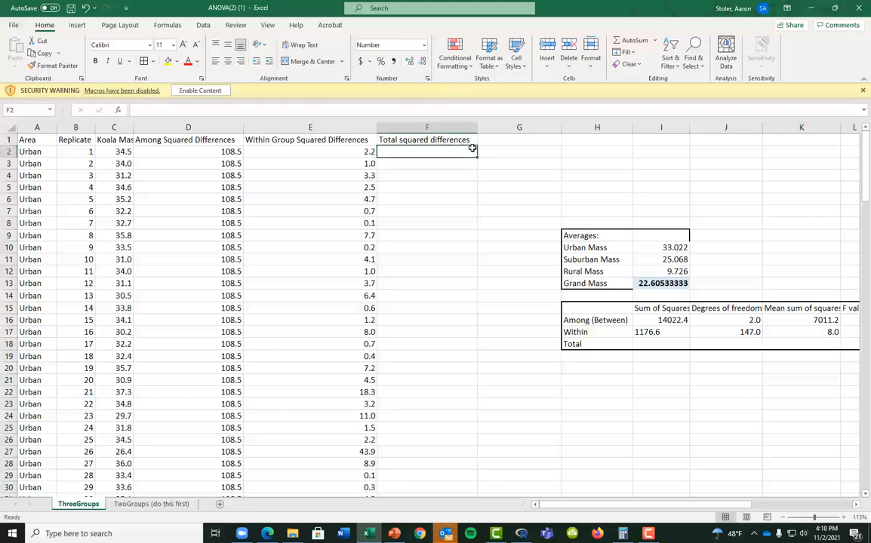
type("=")
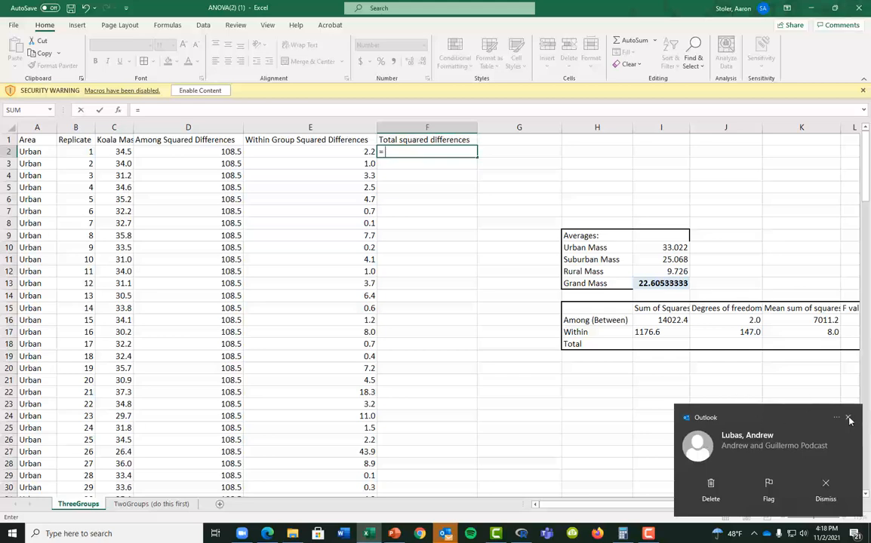
left_click(848, 419)
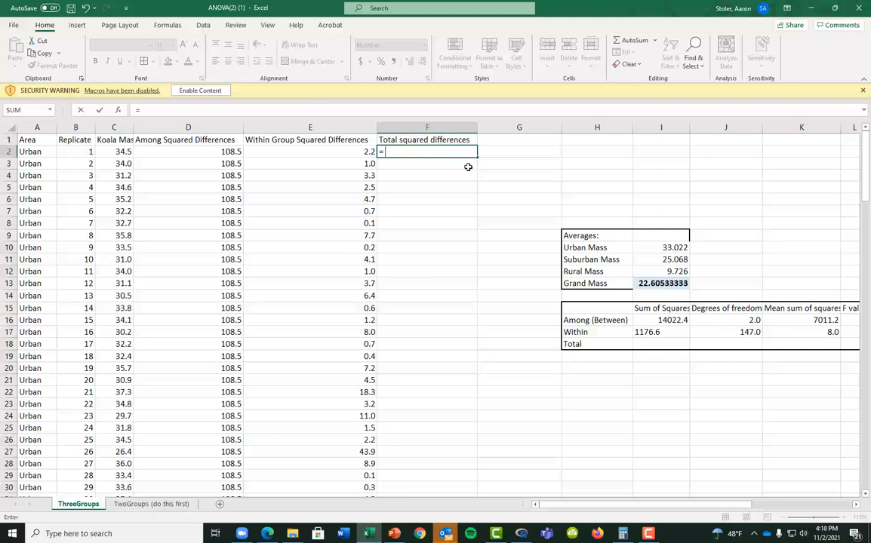
type("(")
key("Left")
key("Left")
key("Left")
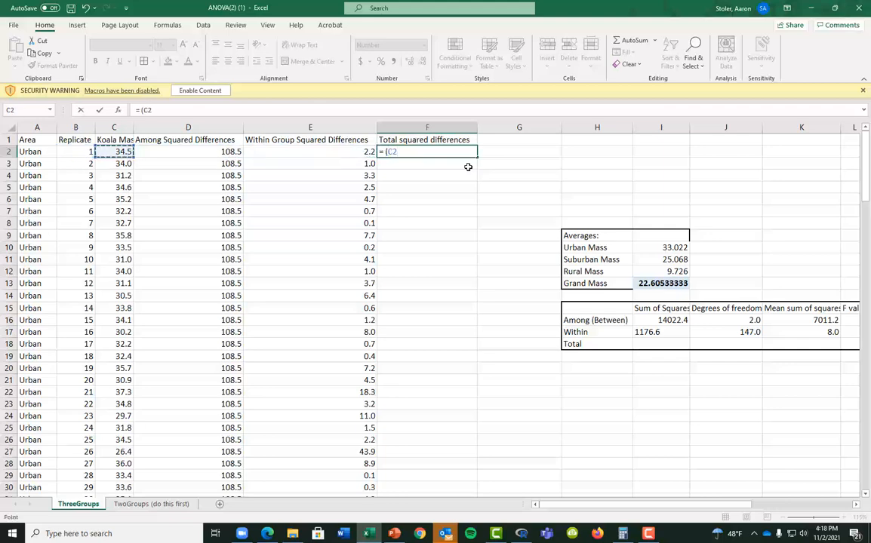
type("-")
key("Right")
key("Right")
key("Right")
key("Down")
key("Down")
key("Down")
key("Down")
key("Down")
key("Down")
key("Down")
key("Down")
key("Down")
key("Down")
key("Down")
type(")^2")
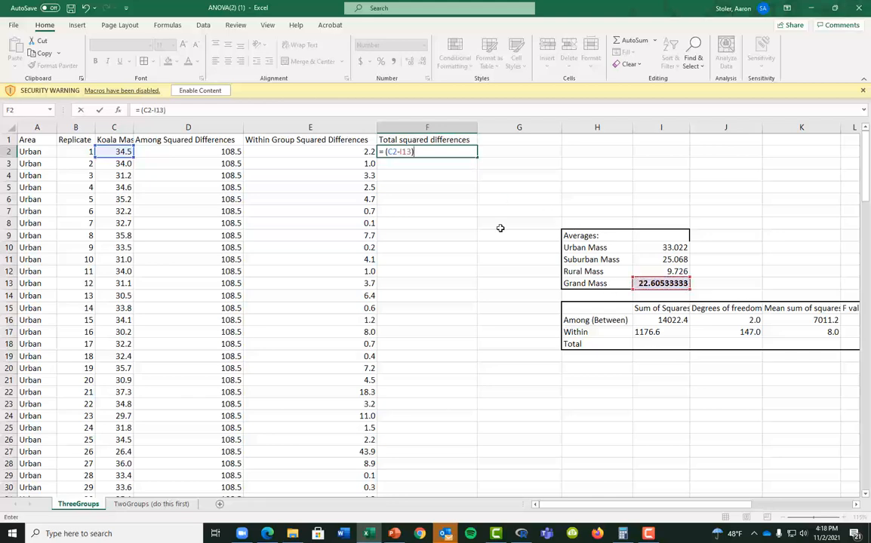
key("Return")
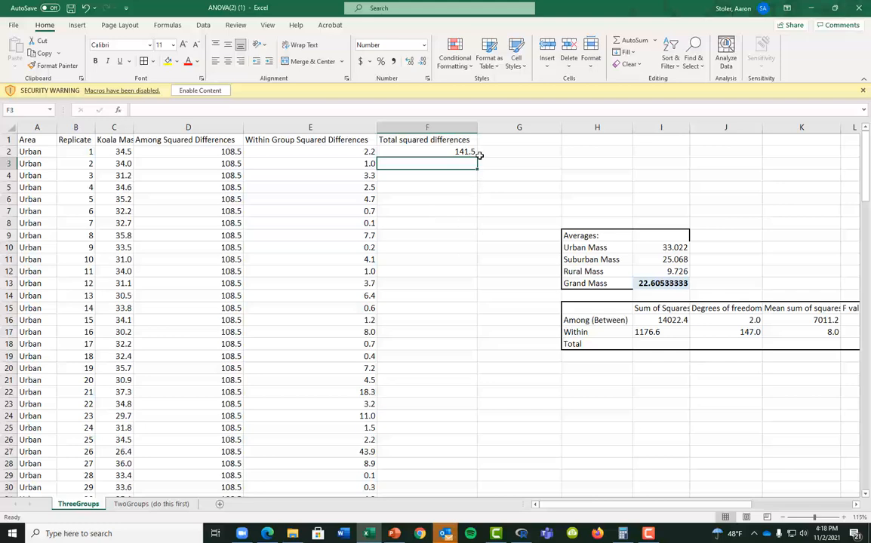
double_click(428, 152)
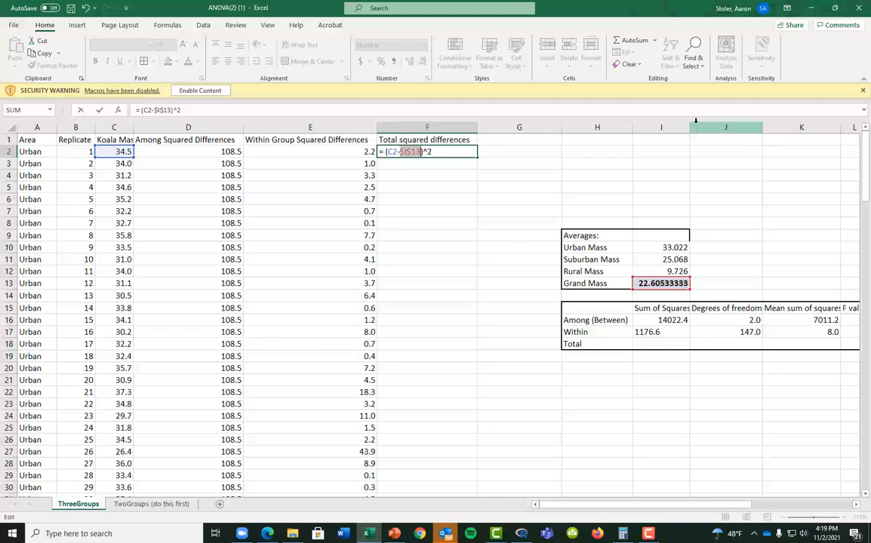
key("Return")
Fill the F2 total squared-difference formula down to F151
left_click(471, 152)
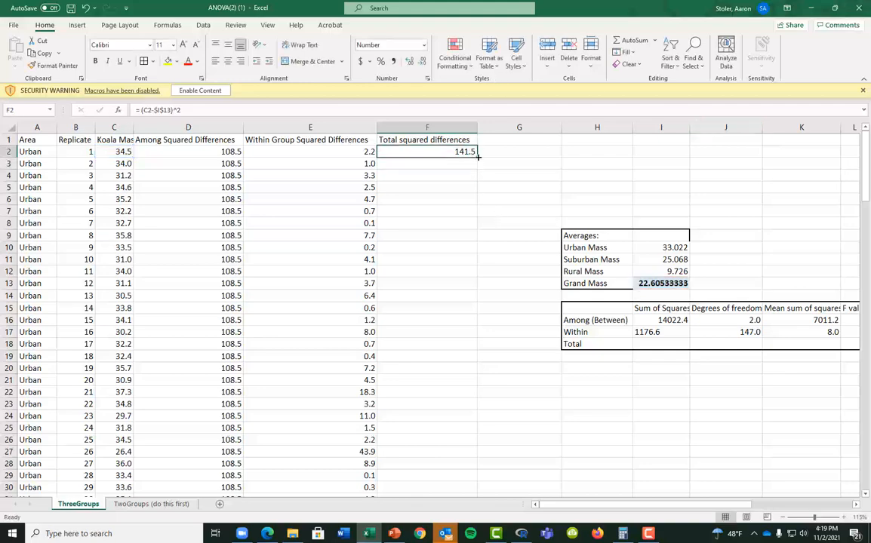
mouse_move(477, 158)
left_mouse_down()
mouse_move(457, 538)
mouse_move(458, 415)
left_mouse_up()
scroll(535, 358, "up", 7)
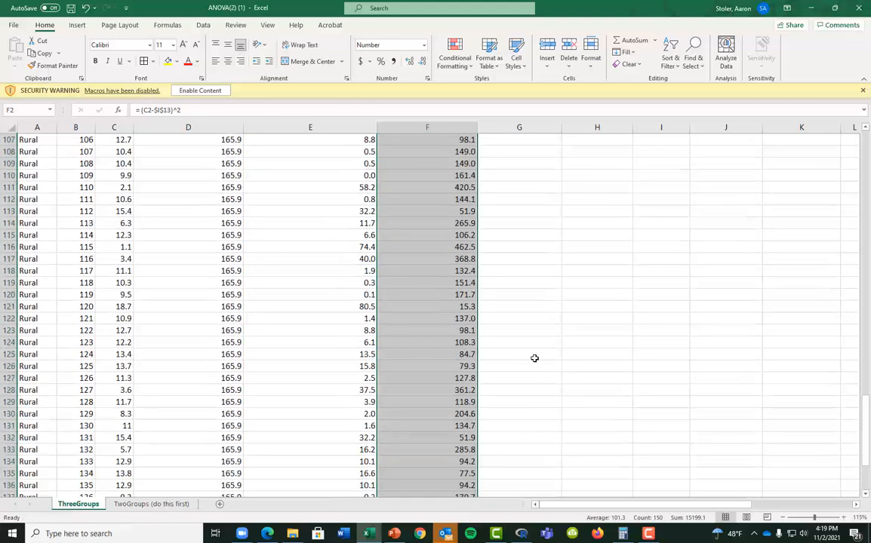
scroll(582, 205, "up", 4)
scroll(582, 204, "up", 20)
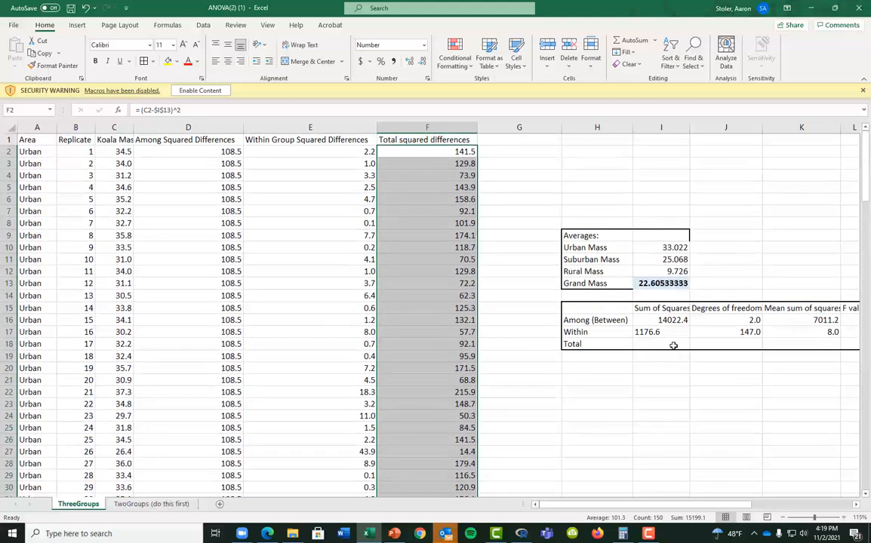
Enter =SUM(F2:F151) in I18 for the Total sum of squares, 15199.1
left_click(671, 347)
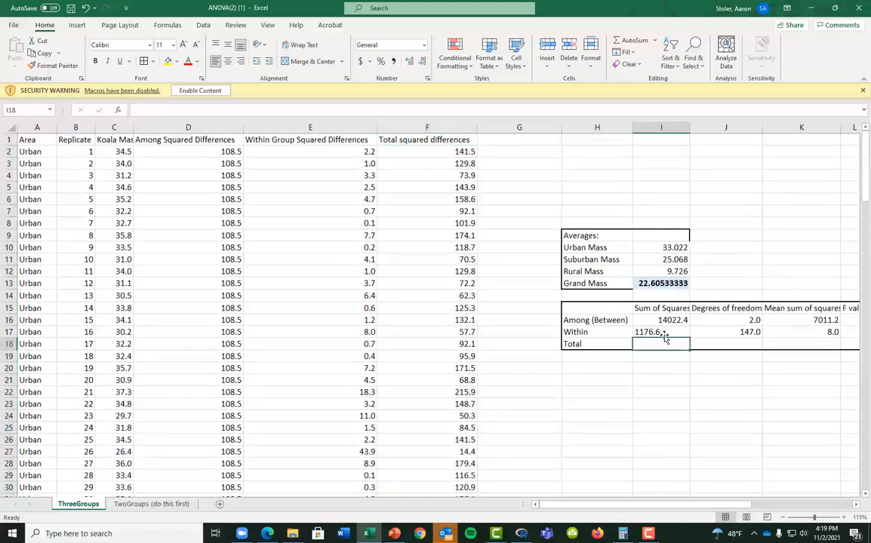
type("=sum(")
key("Left")
key("Left")
key("Left")
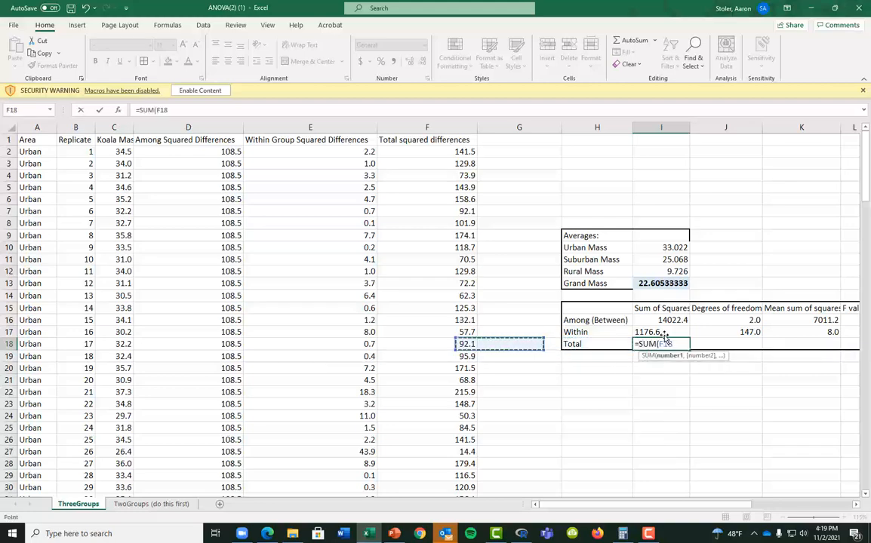
key("Up")
key("Up")
key("Up")
key("Up")
key("Up")
key("Up")
key("Up")
key("Up")
key("Up")
key("Up")
key("Up")
key("Up")
key("Up")
key("Up")
key("Up")
key("Up")
key("ctrl+shift+Down")
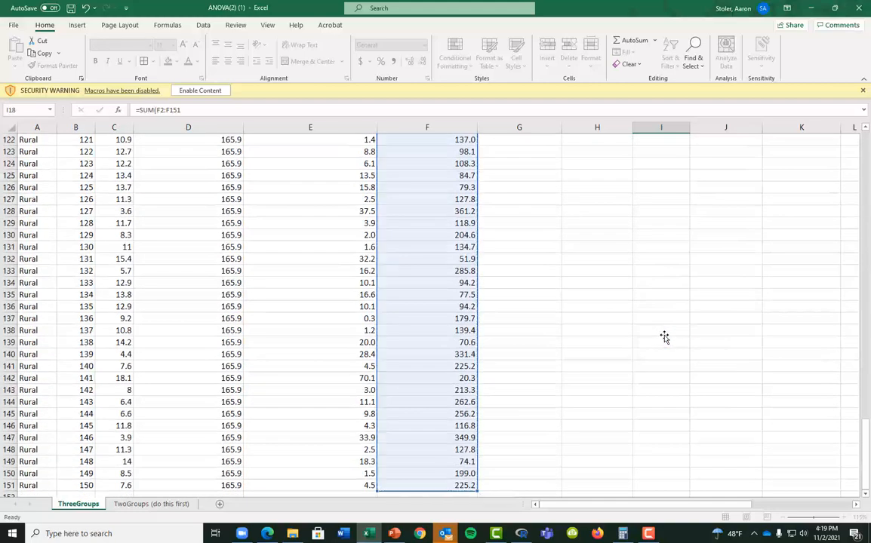
key("Return")
key("Up")
key("Up")
key("Up")
key("Up")
key("Up")
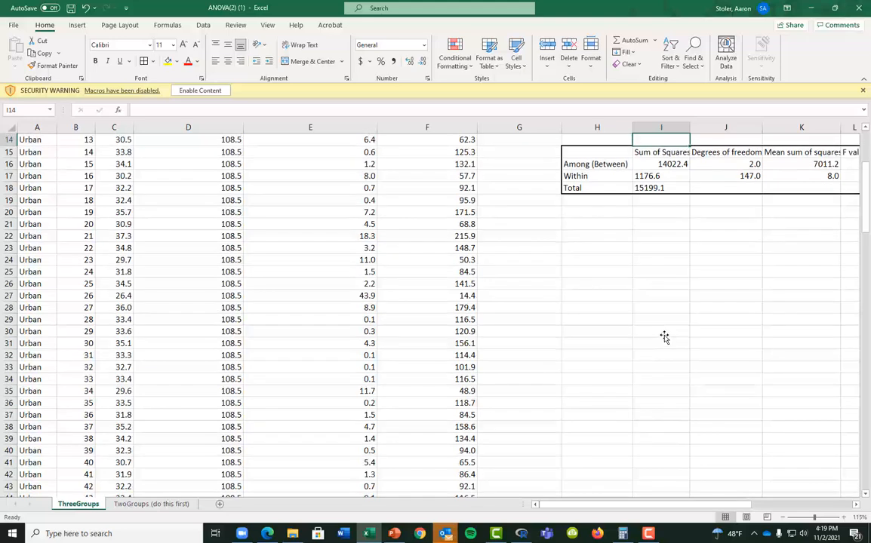
key("Up")
key("Up")
scroll(608, 348, "up", 4)
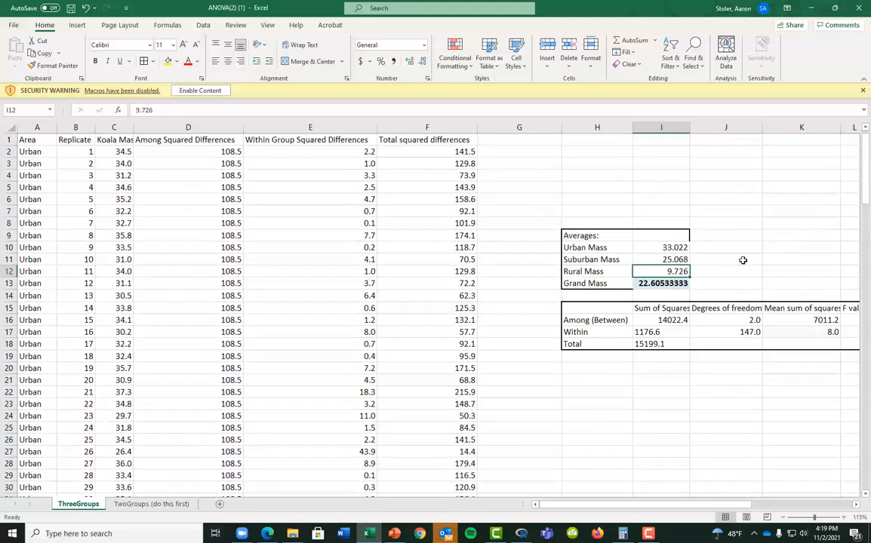
left_click(744, 344)
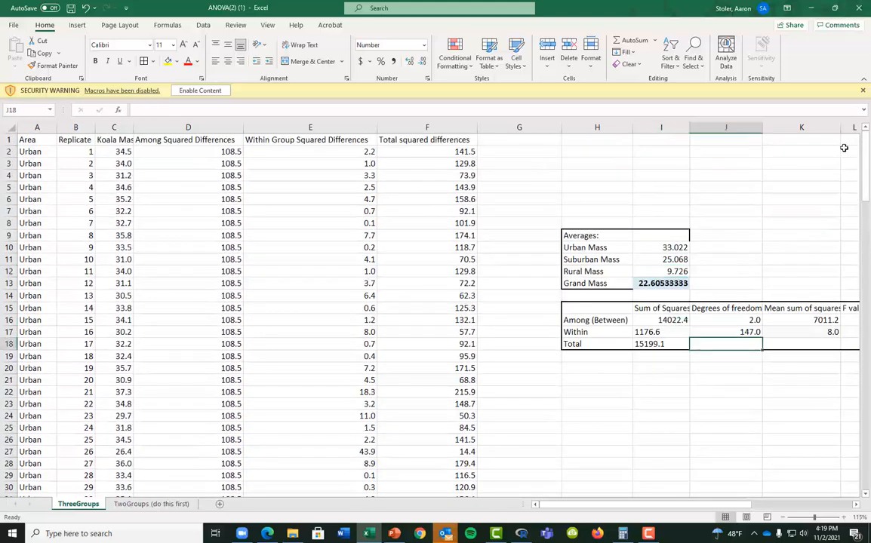
type("=")
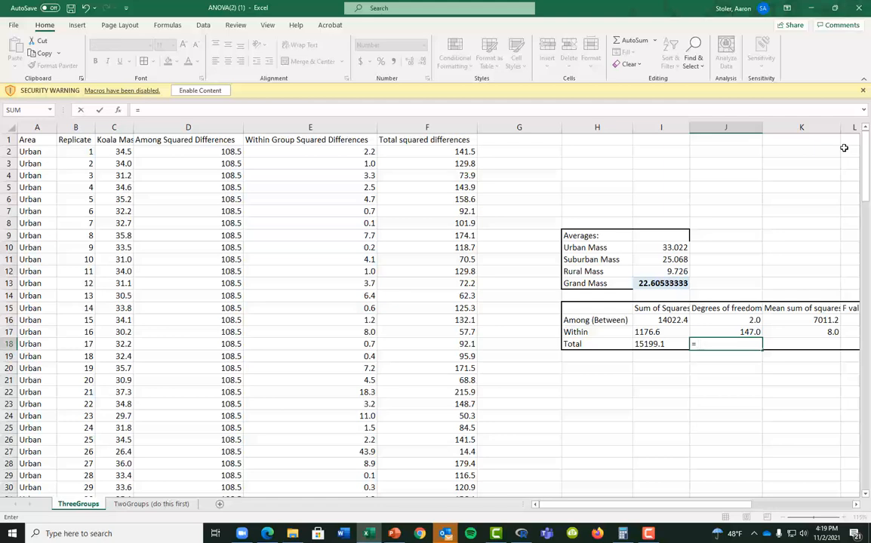
type(" 3*50-1")
key("Up")
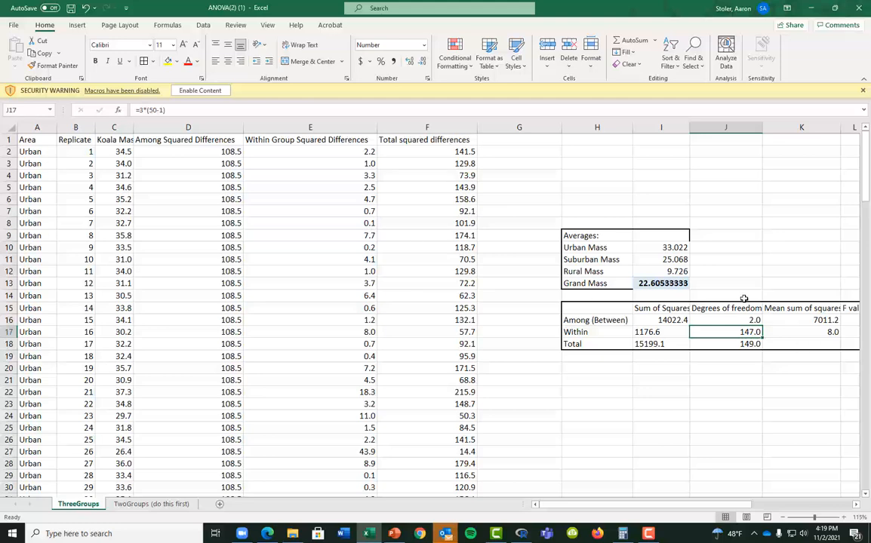
double_click(743, 332)
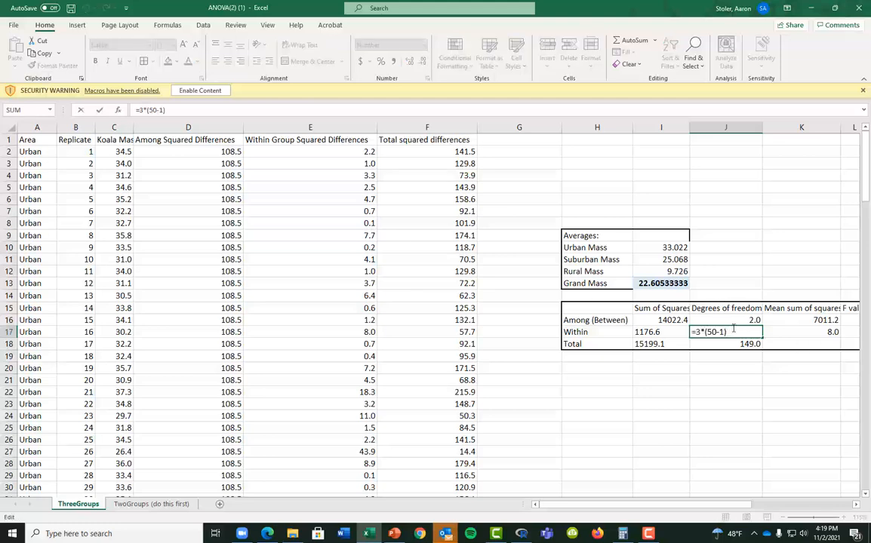
double_click(736, 345)
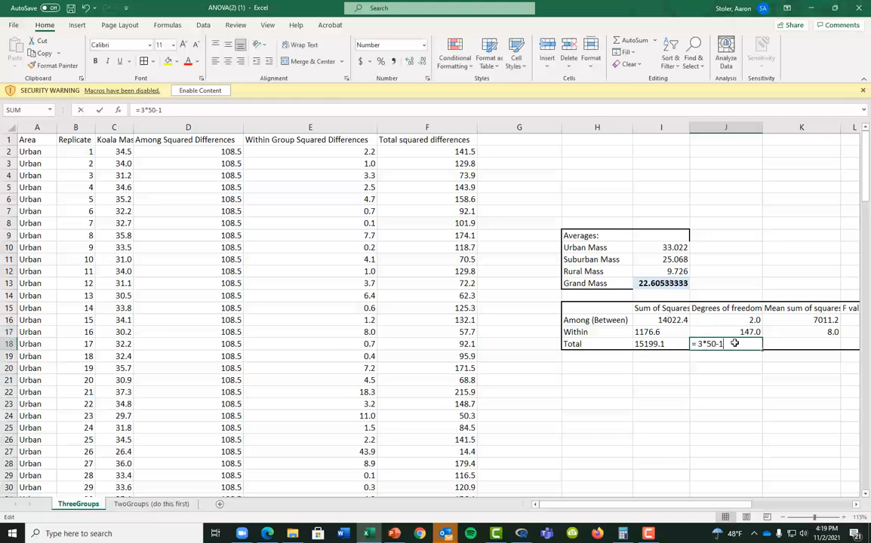
left_click(697, 343)
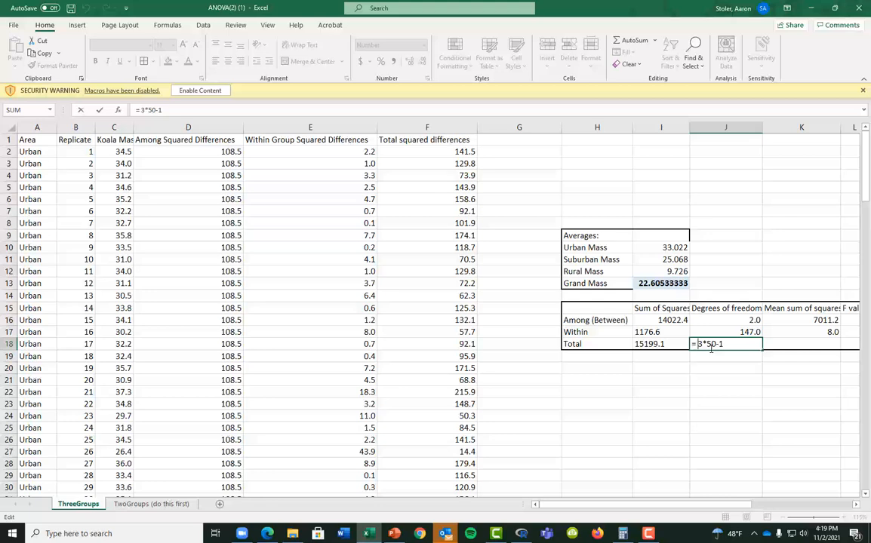
type("(")
key("Right")
key("Right")
key("Right")
key("Return")
key("Return")
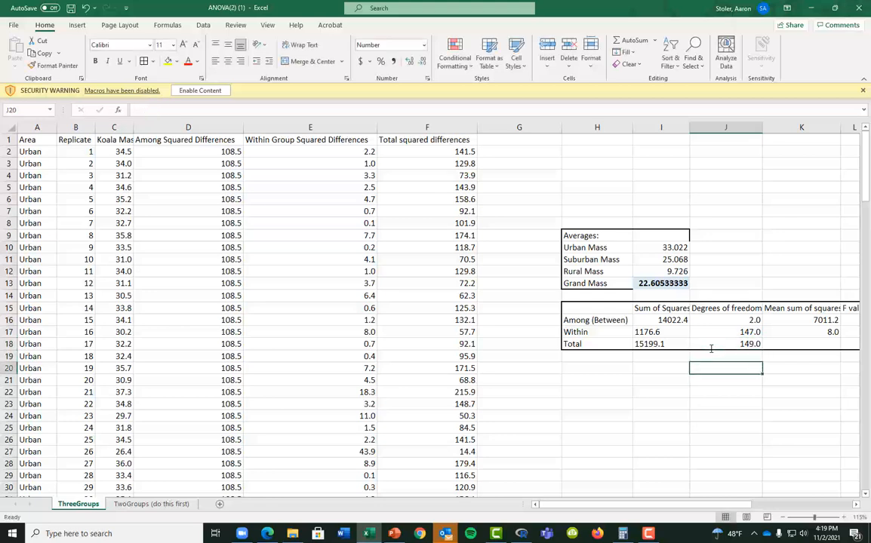
type("3")
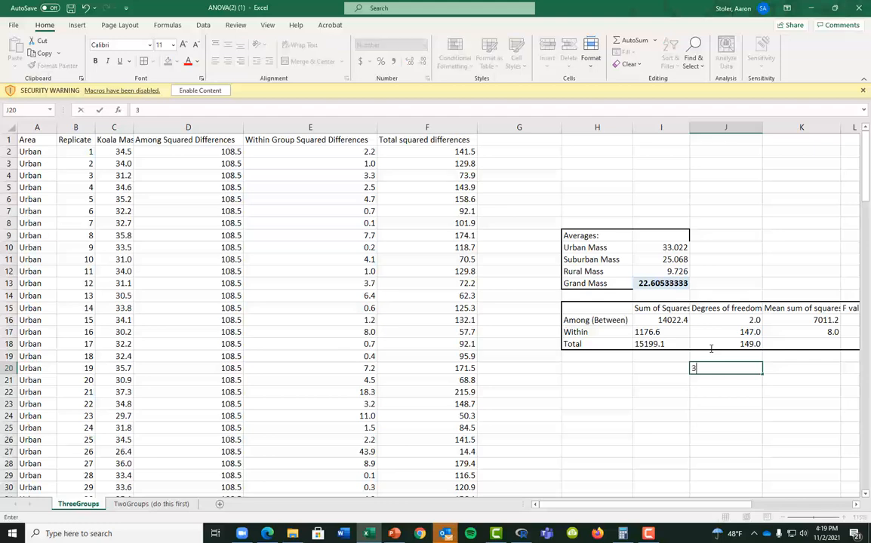
type("*(50-1)")
key("Return")
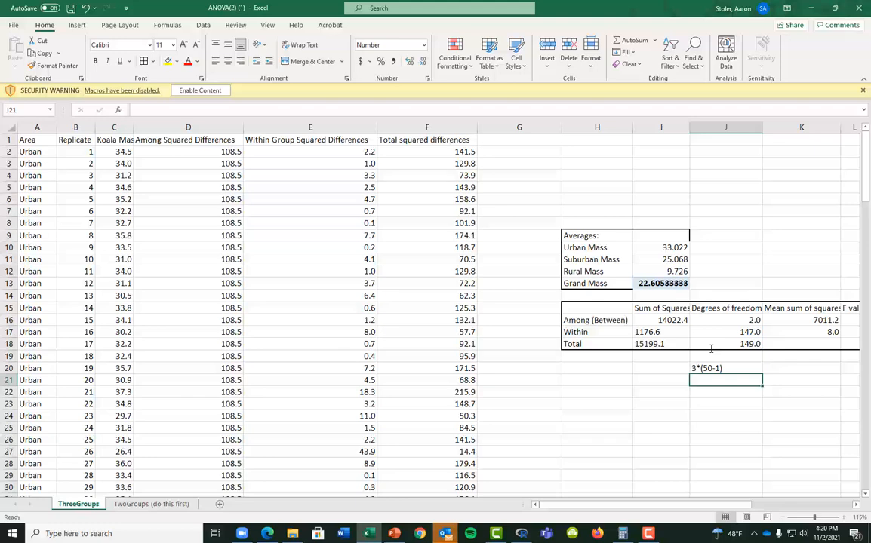
type("(3*5)-")
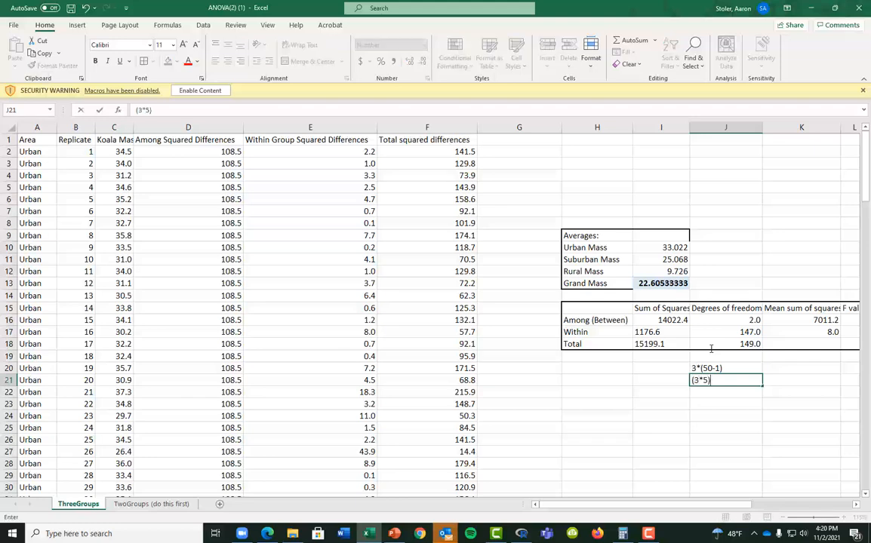
key("BackSpace")
type("0)-1")
key("Return")
key("Up")
key("shift+Up")
key("Delete")
key("Right")
key("Right")
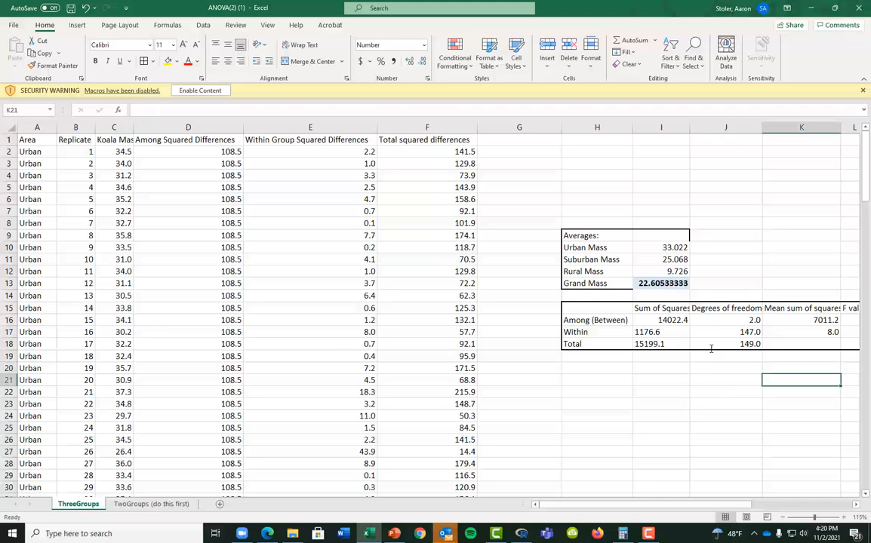
key("Up")
key("Up")
key("Up")
key("Left")
Enter =I18/J18 in K18 for the Total mean sum of squares, 102.0
type("=")
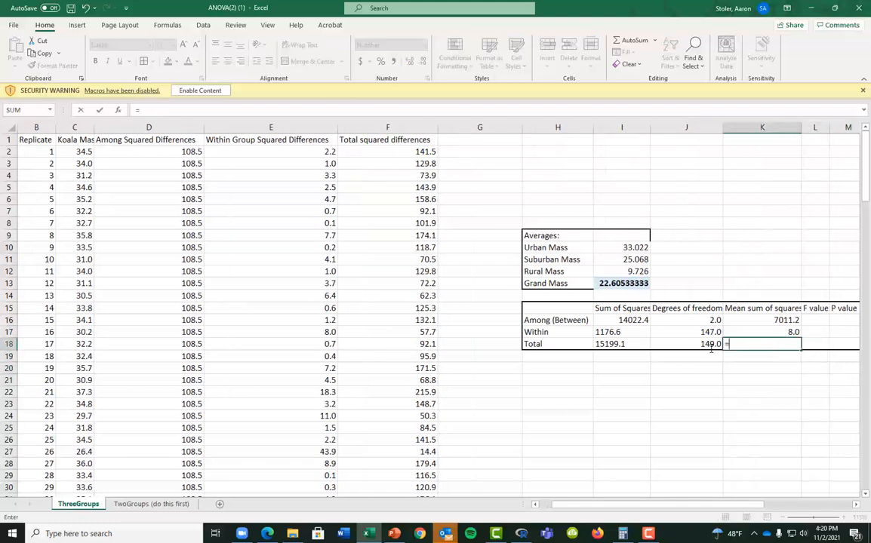
key("Left")
key("Left")
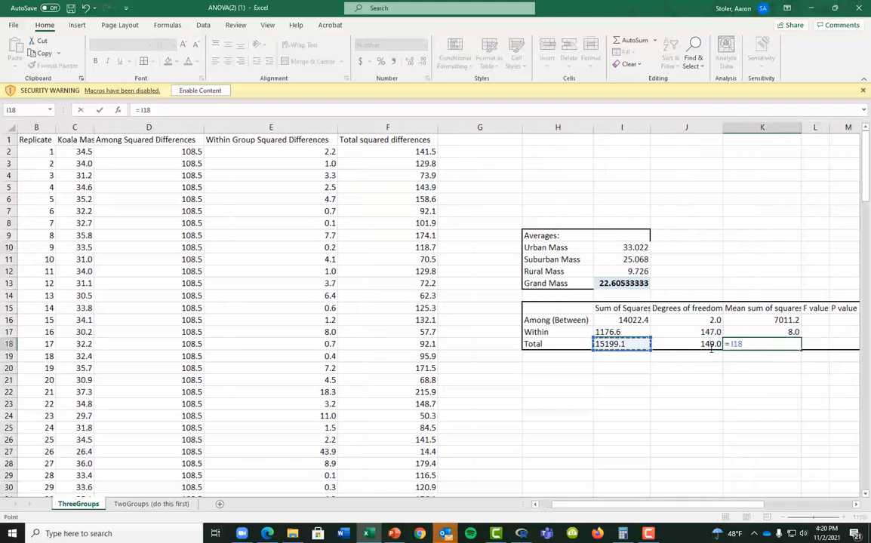
type("/")
key("Left")
key("Return")
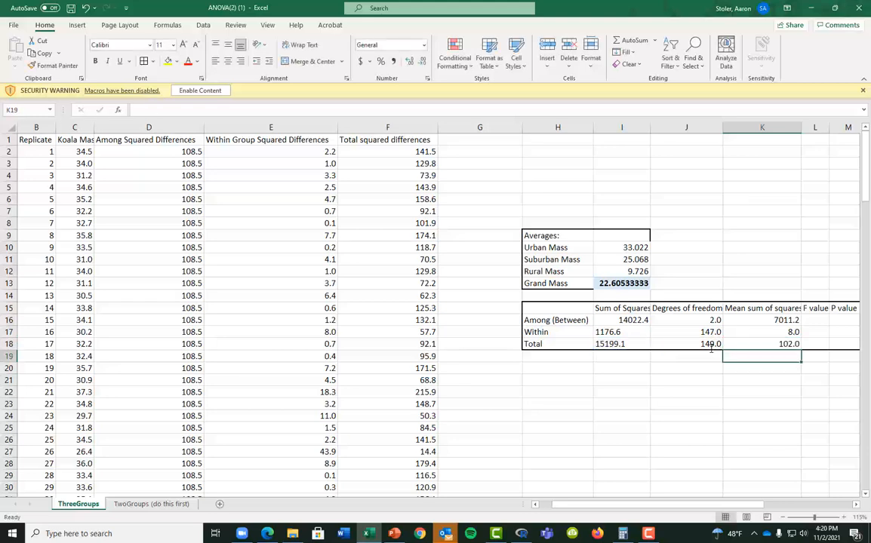
key("Right")
key("Right")
key("Right")
key("Right")
key("Right")
Enter =K16/K17 in L16 for the Among F value, 875.9
key("Left")
key("Left")
key("Left")
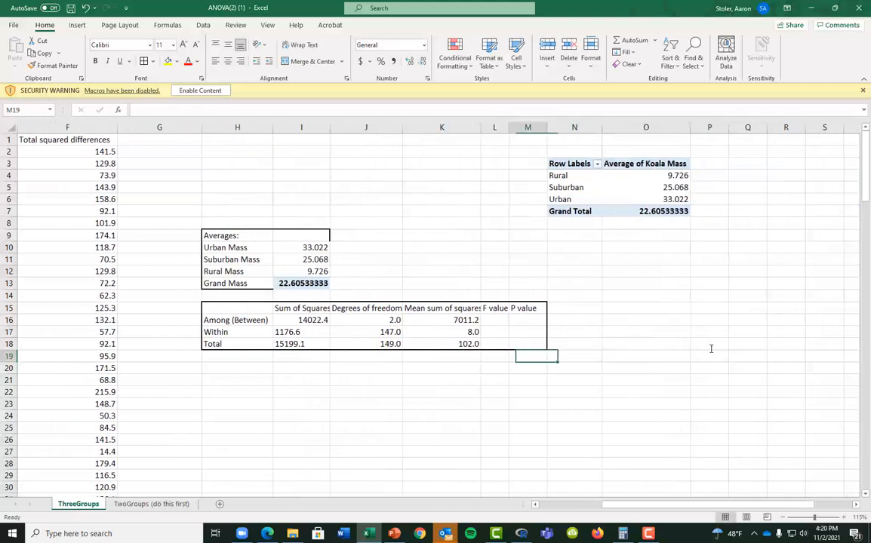
key("Up")
key("Up")
key("Up")
key("Left")
type("=")
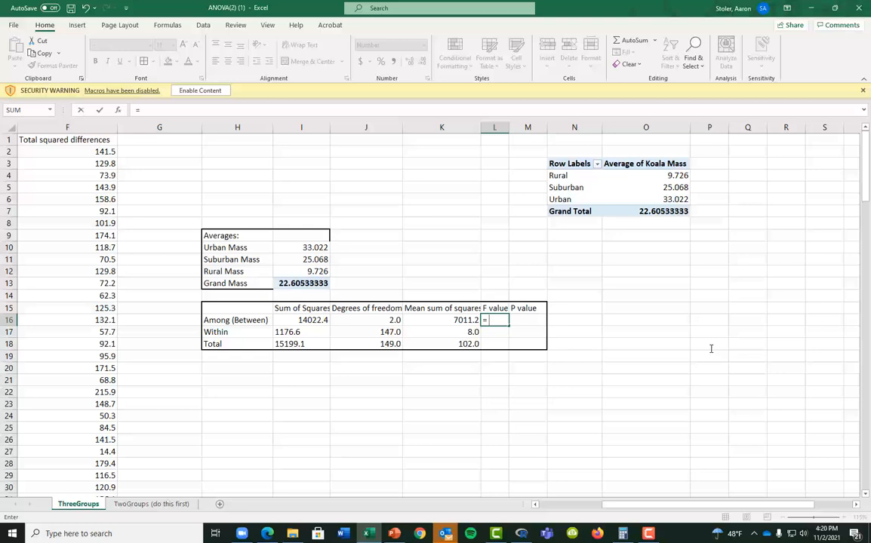
key("Left")
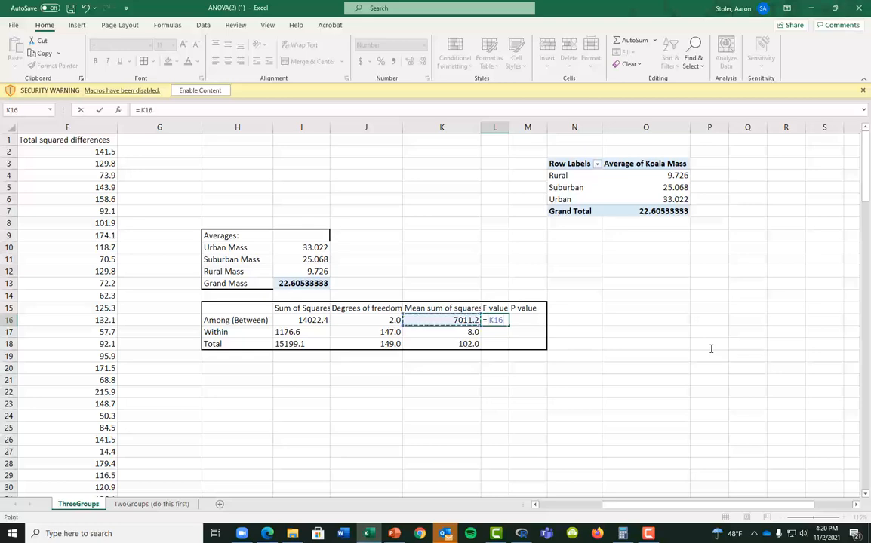
type("/")
key("Left")
key("Down")
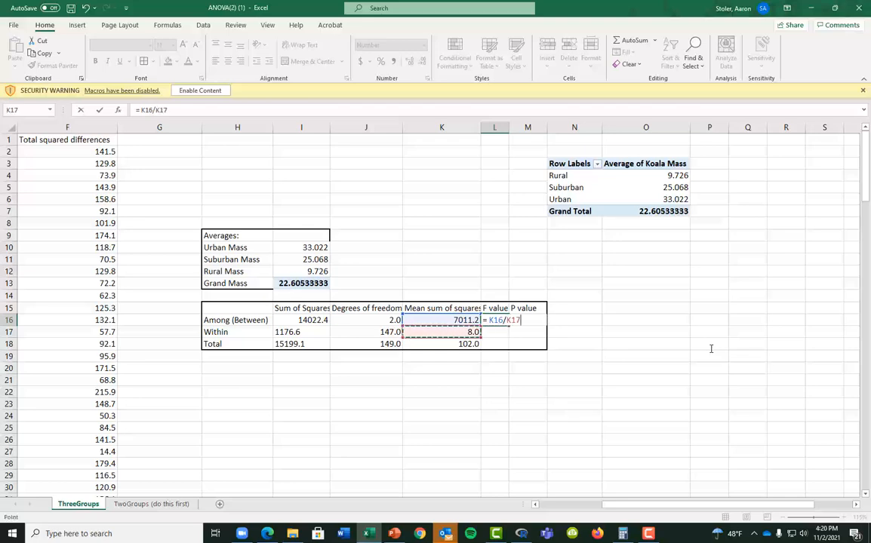
key("Return")
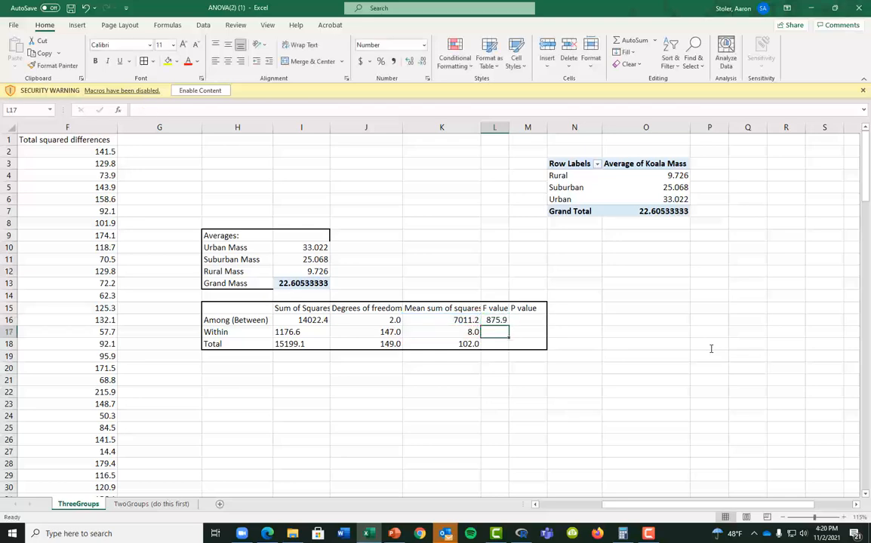
key("Right")
key("Up")
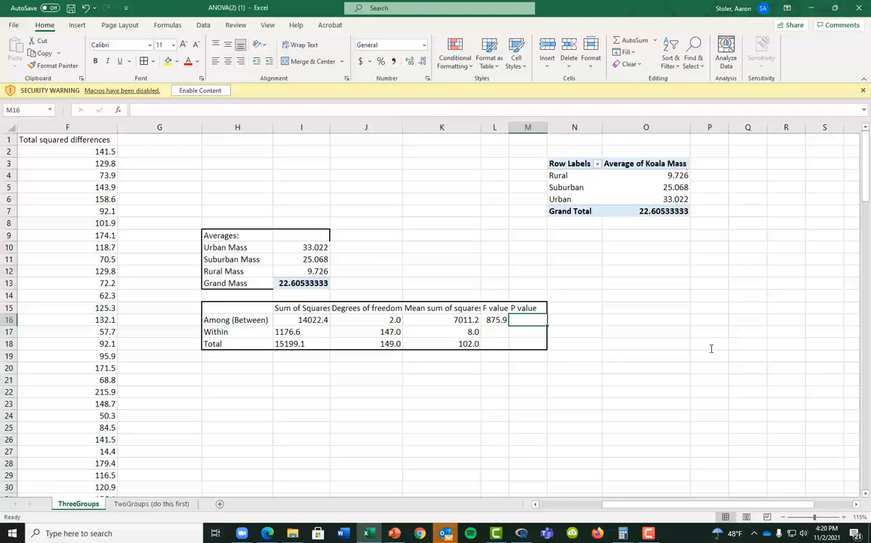
Enter =F.DIST.RT(L16,J16,J17) in M16, giving the Among P value 2.1281E-82
type("=F/D")
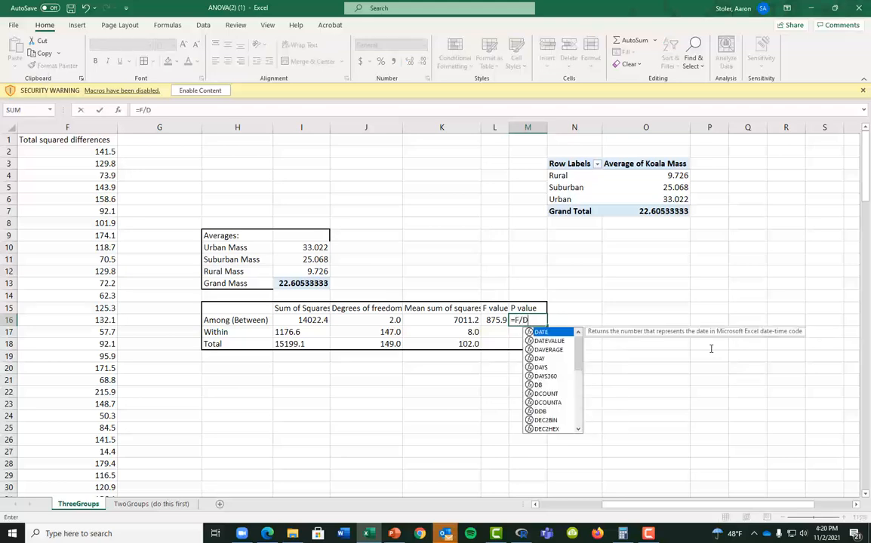
key("BackSpace")
key("BackSpace")
type(".DIST")
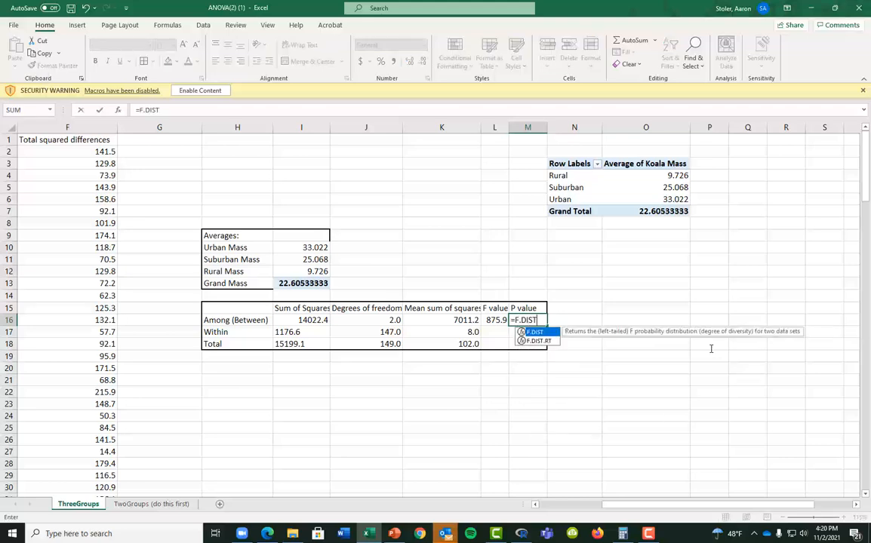
type(".RT(")
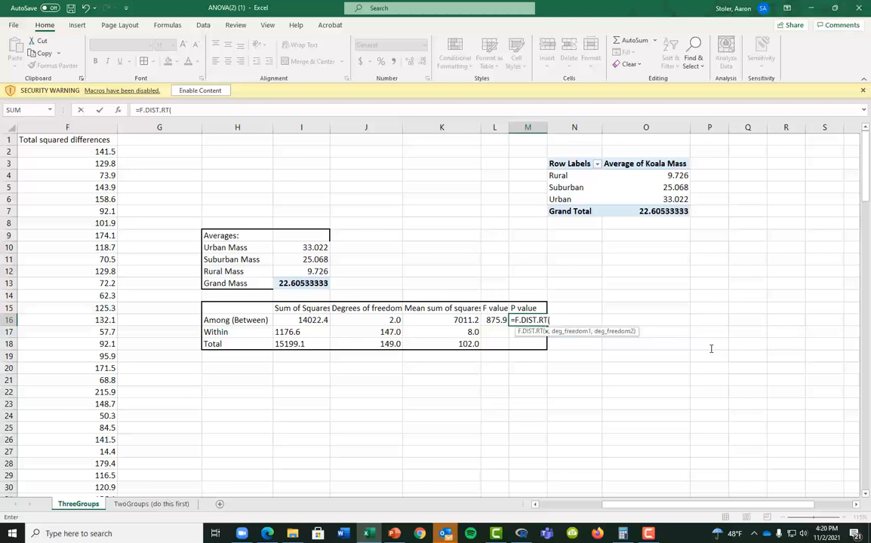
key("Left")
type(";,")
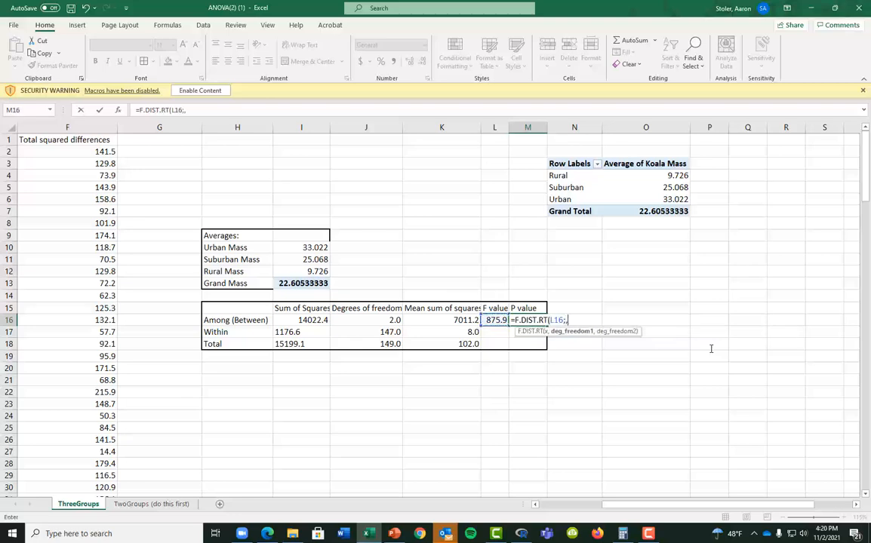
key("BackSpace")
key("BackSpace")
type(",")
key("Left")
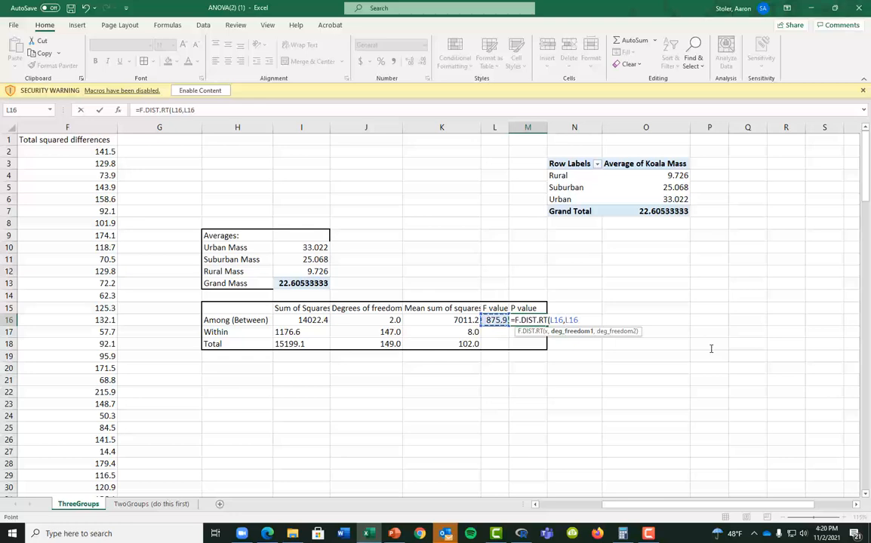
key("Left")
key("Left")
type(",")
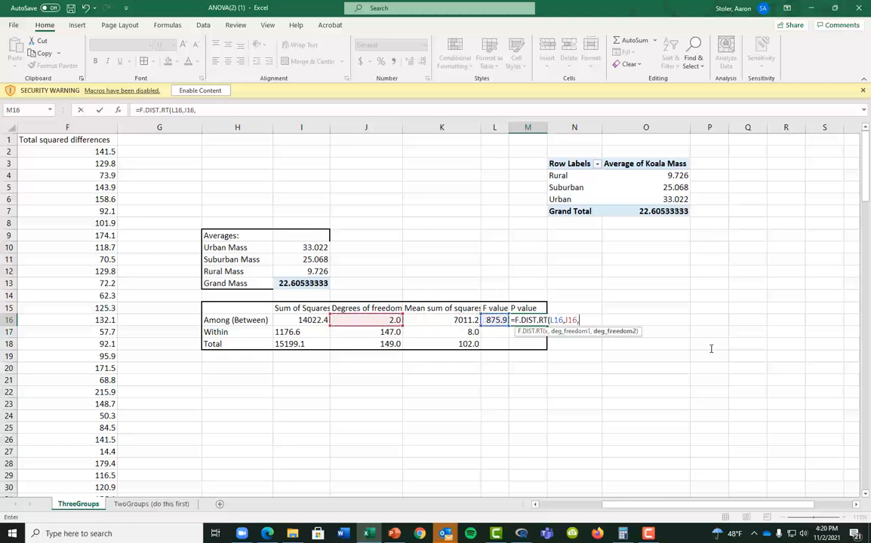
key("Left")
key("Left")
key("Left")
key("Down")
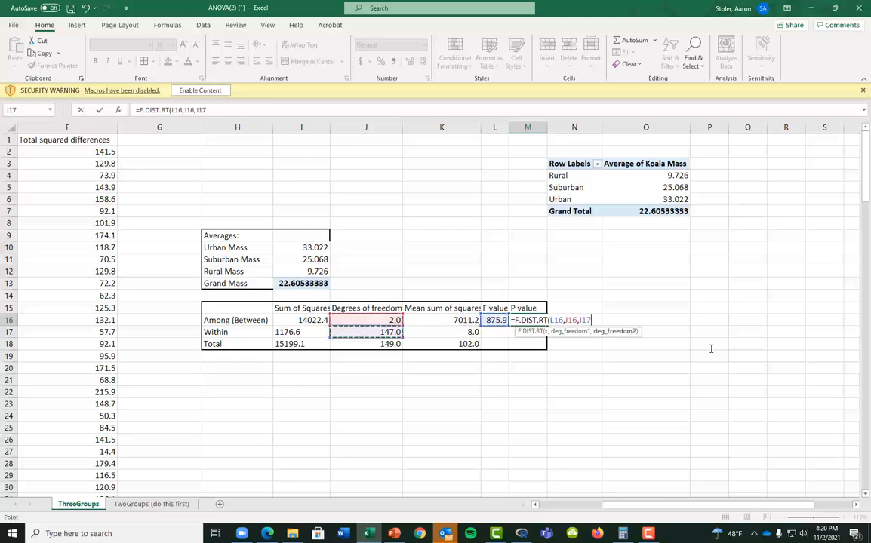
type(")")
key("Return")
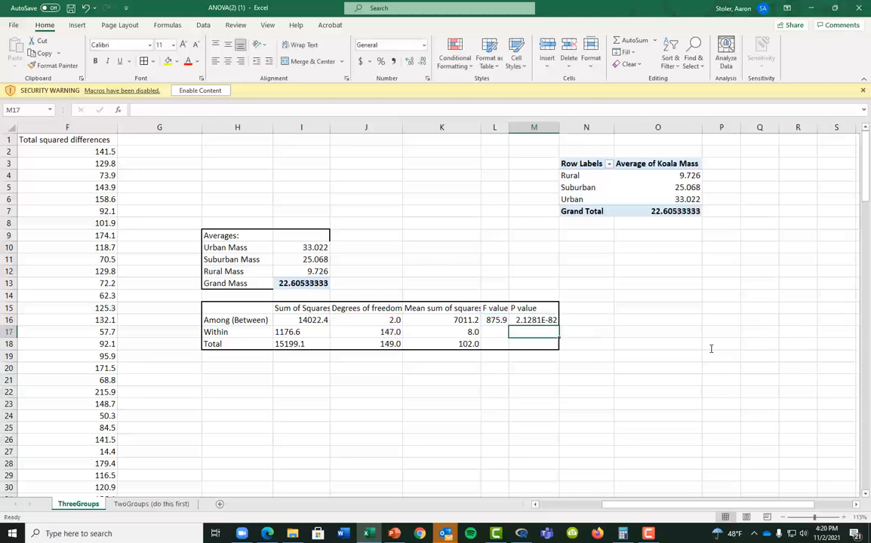